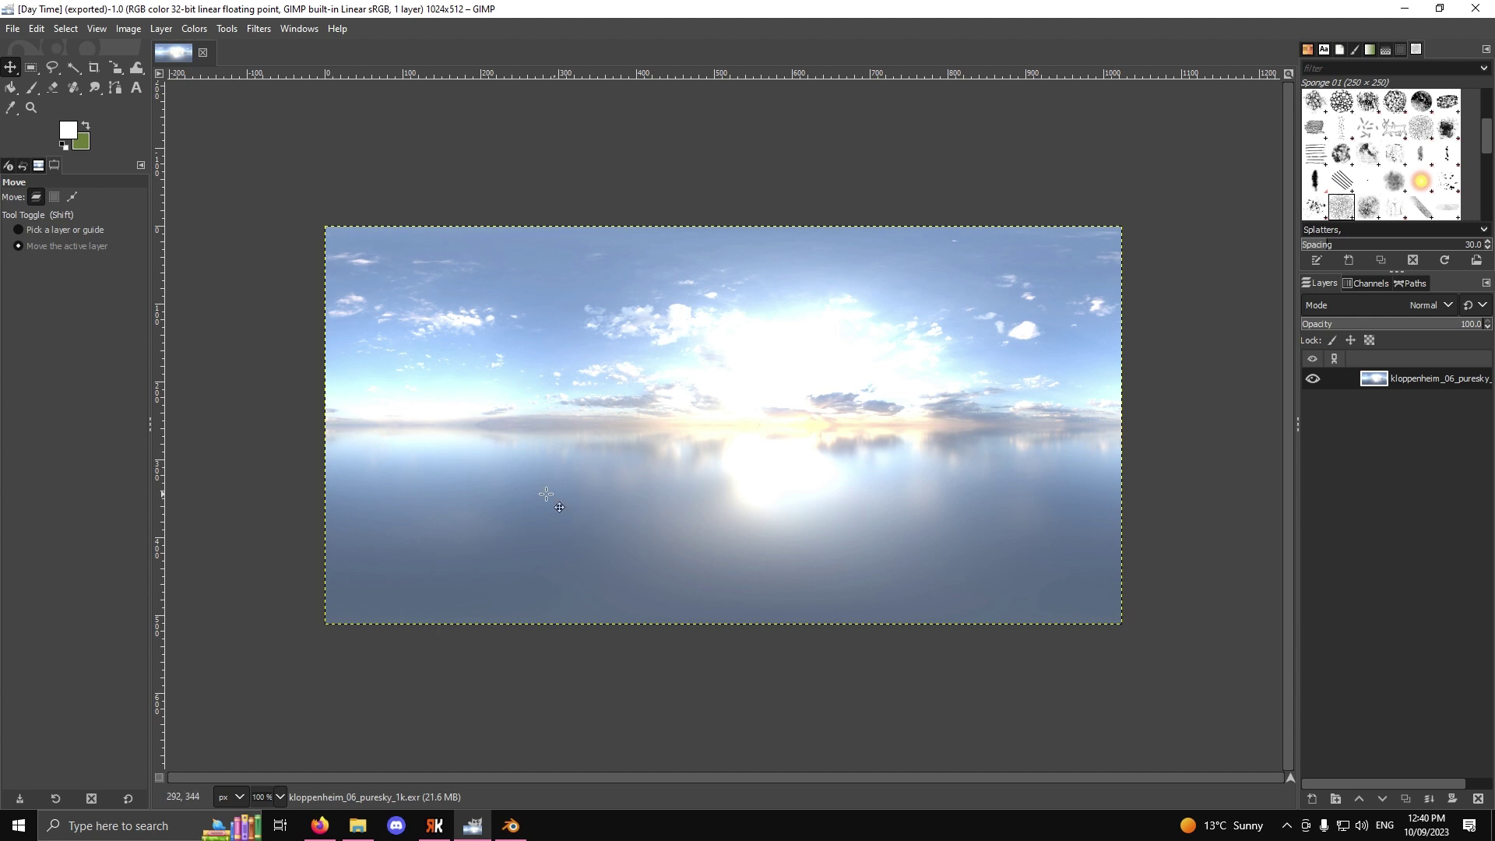
Step: Switch to Firefox and look through the HDRI sky thumbnails on Poly Haven, including Kloppenheim 06 (Pure Sky)
click(320, 825)
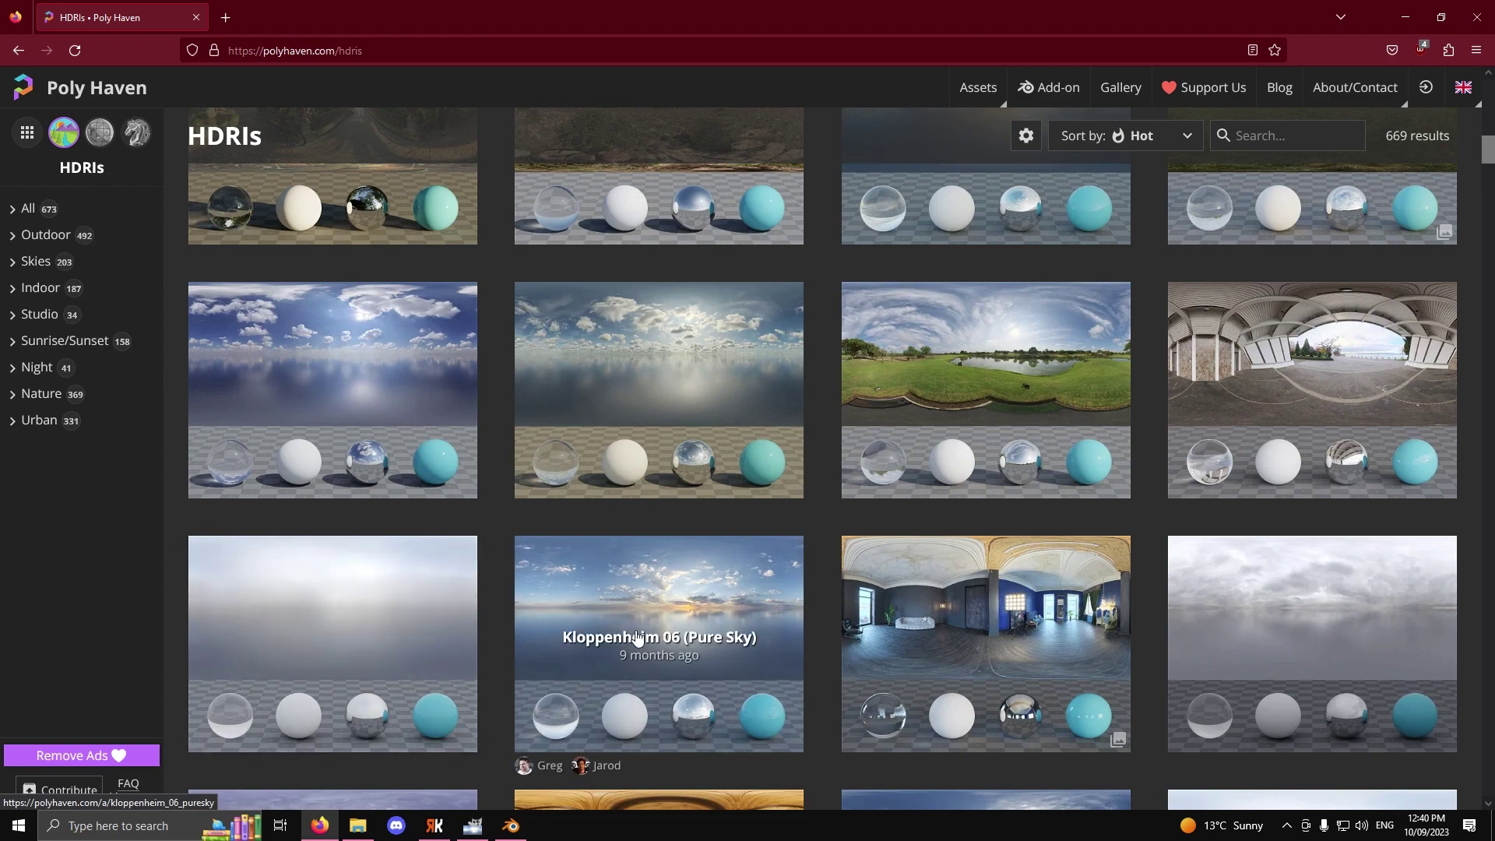
scroll(655, 676, up, 3)
scroll(656, 676, up, 10)
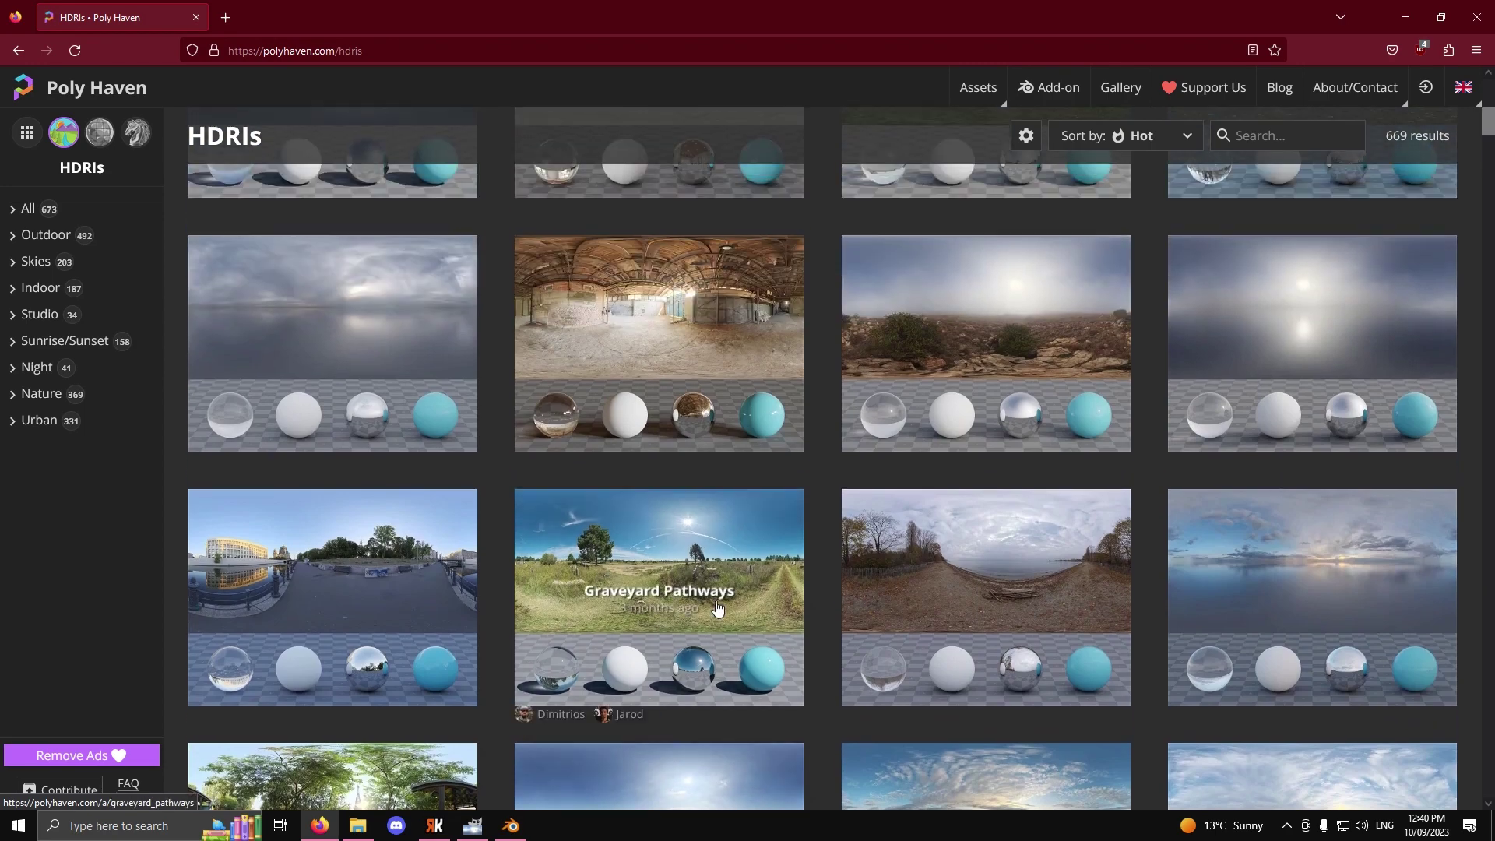
scroll(335, 568, up, 3)
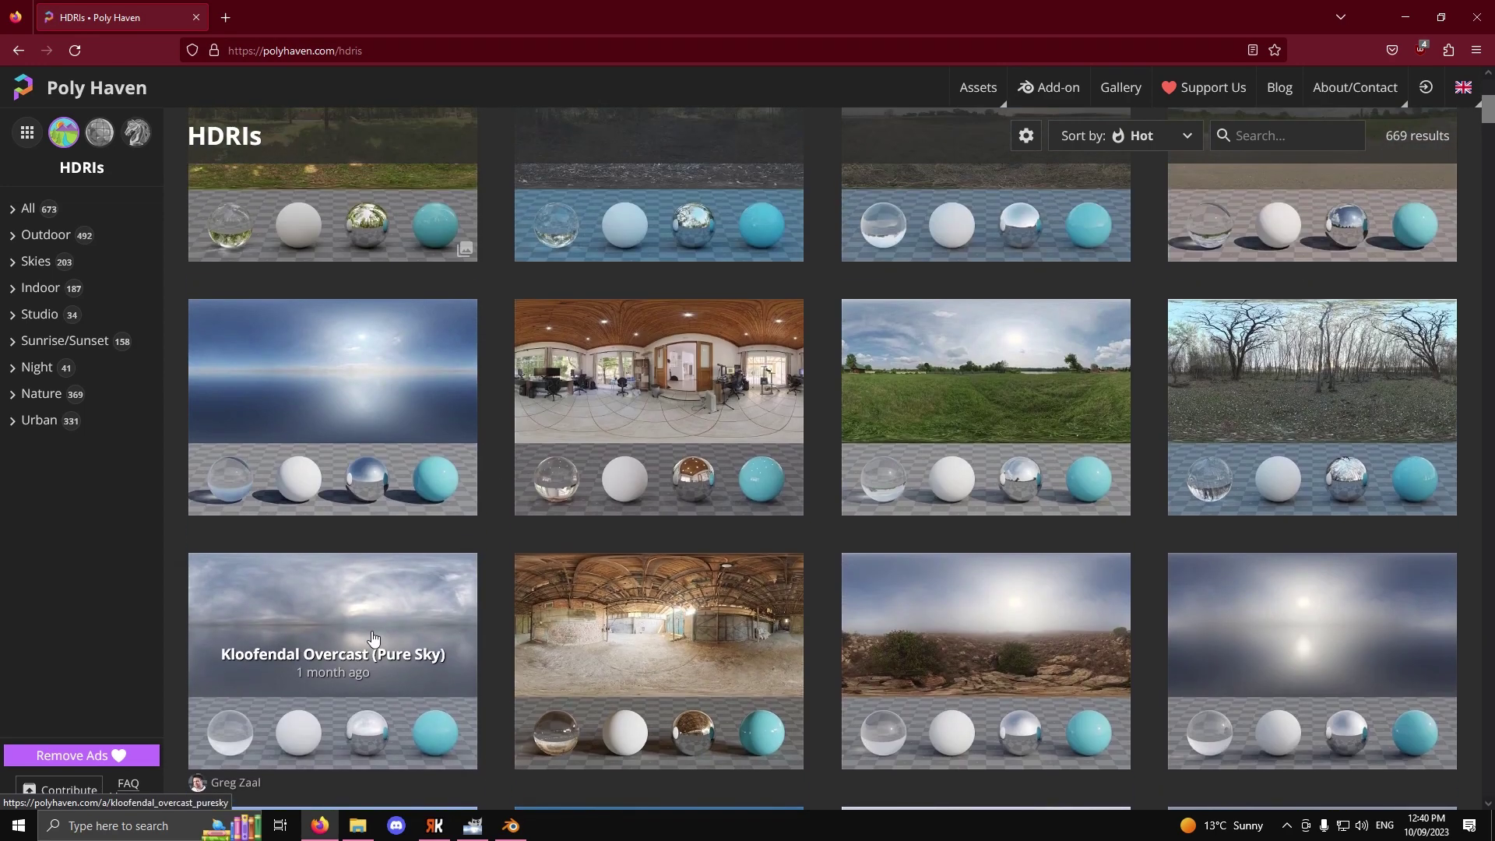
scroll(844, 475, up, 3)
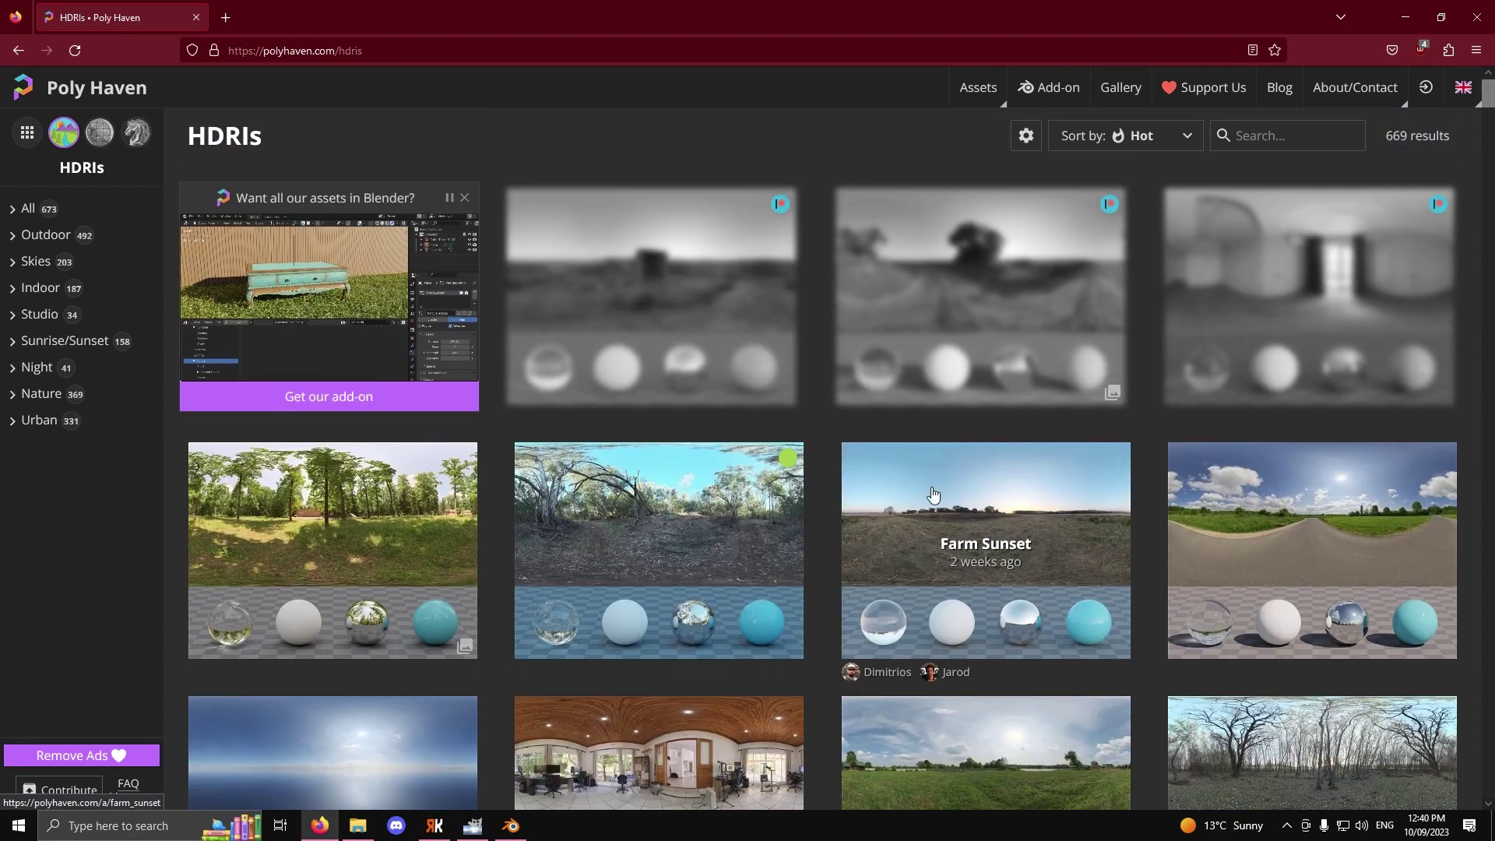
scroll(410, 564, down, 10)
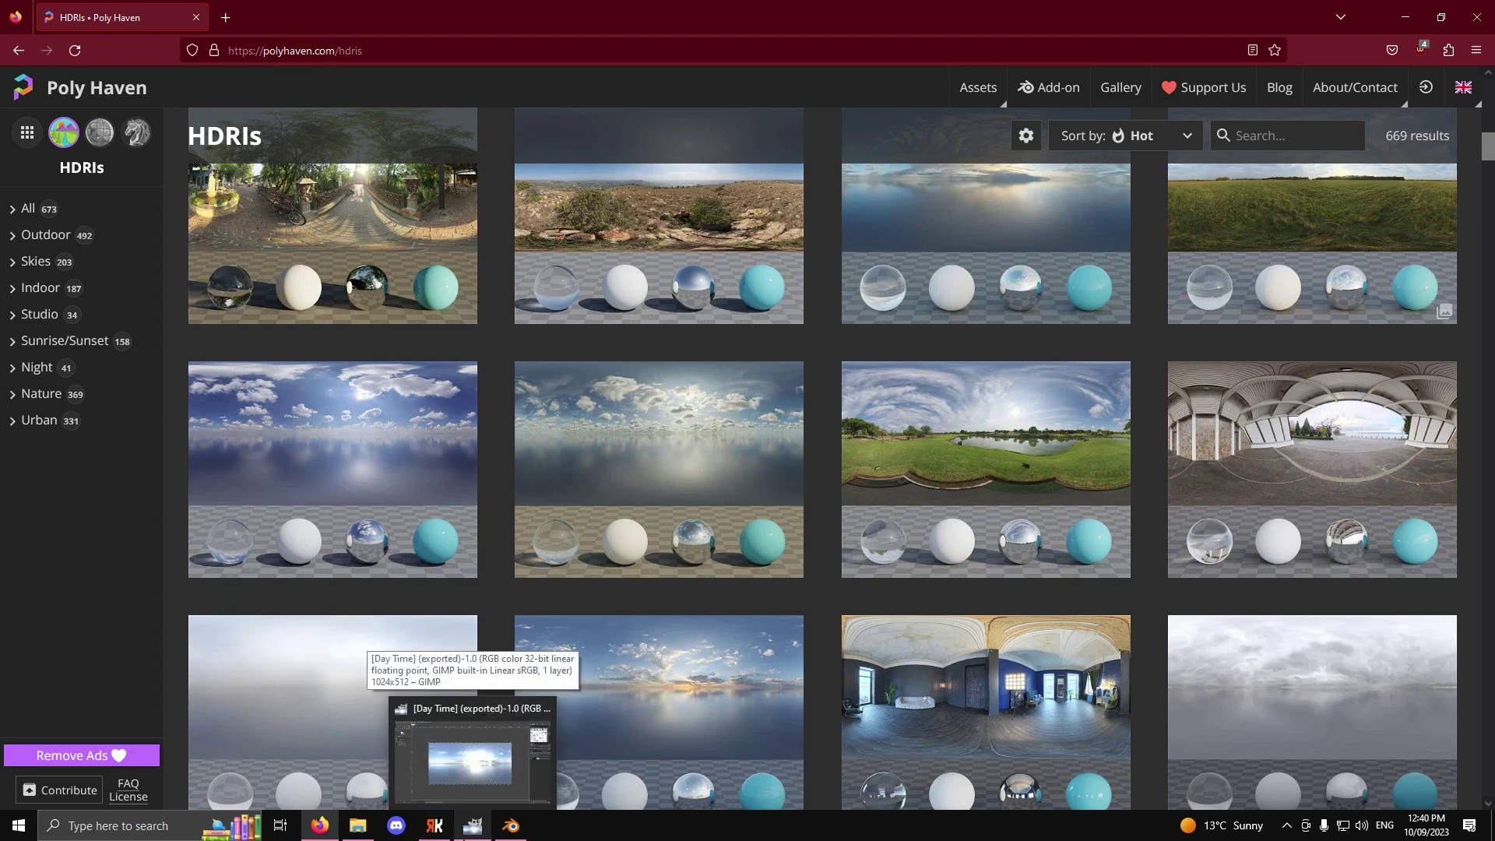
Step: Switch to File Explorer and examine the Australian Night folder in SkyDomes and Backgrounds, including its texture subfolder
click(372, 831)
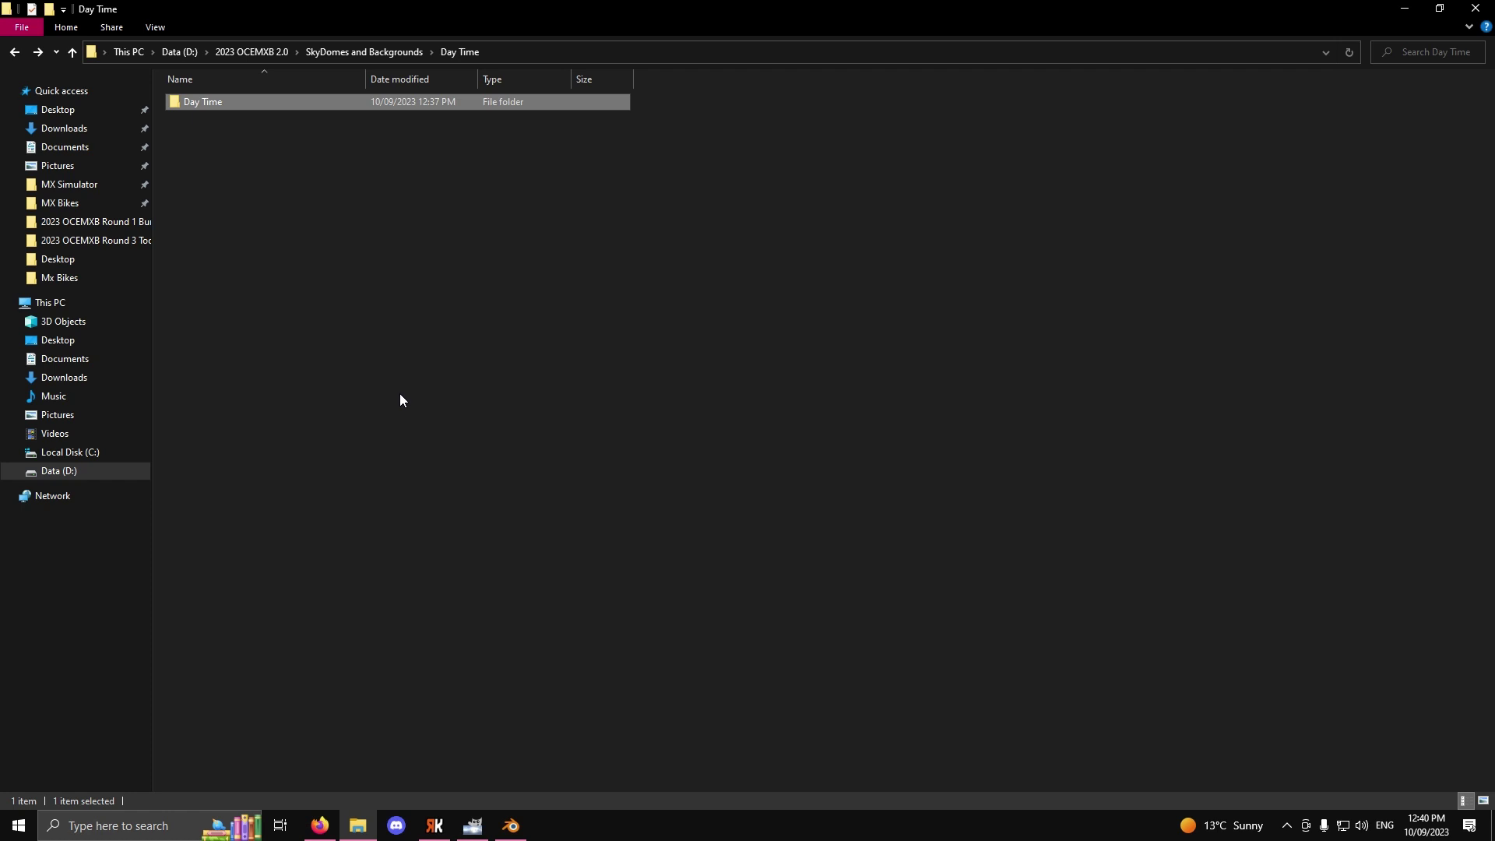
click(352, 51)
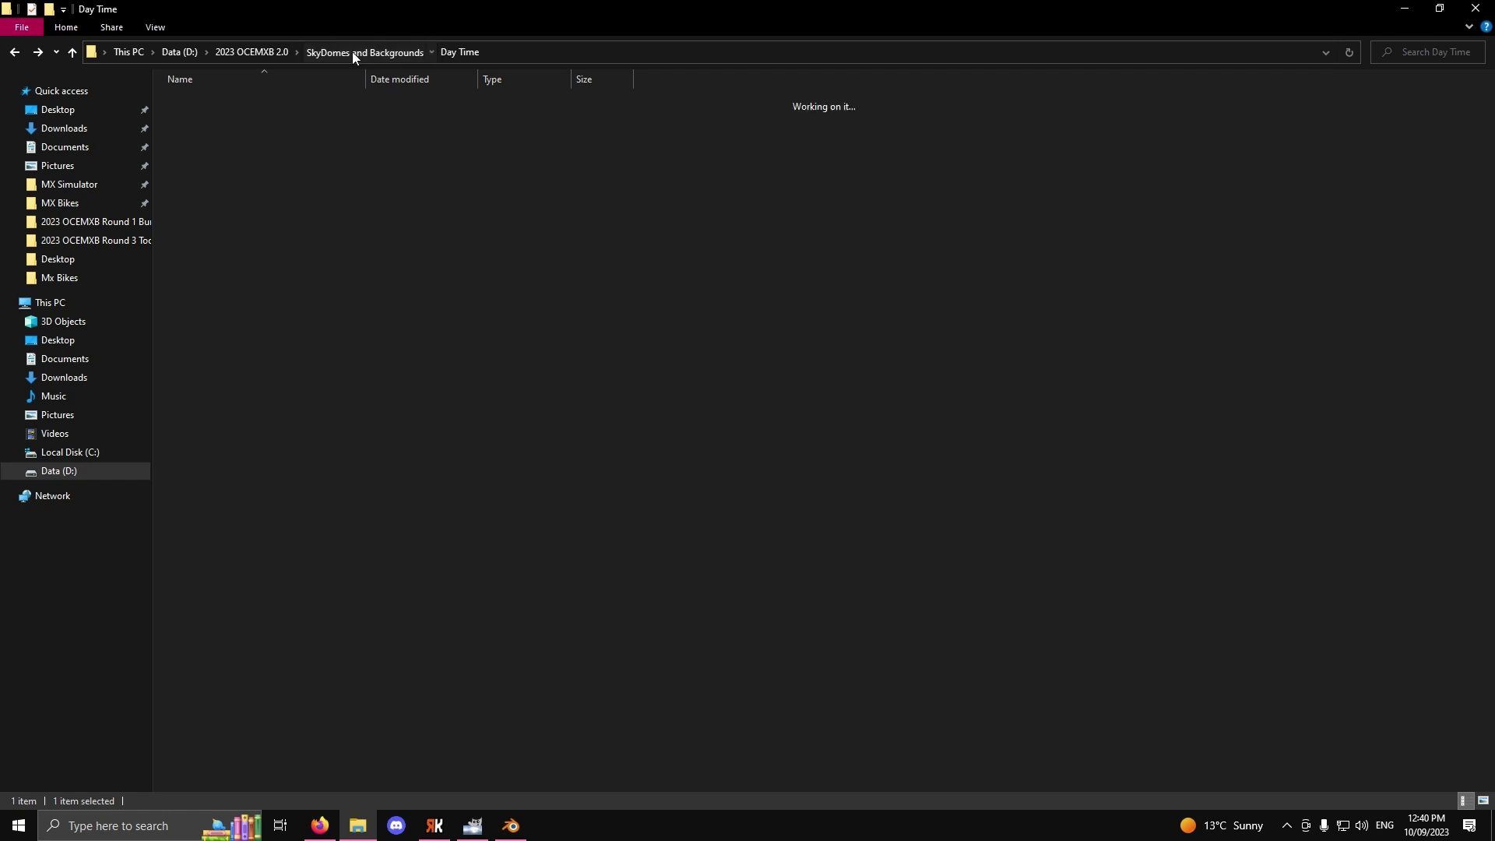
double_click(280, 101)
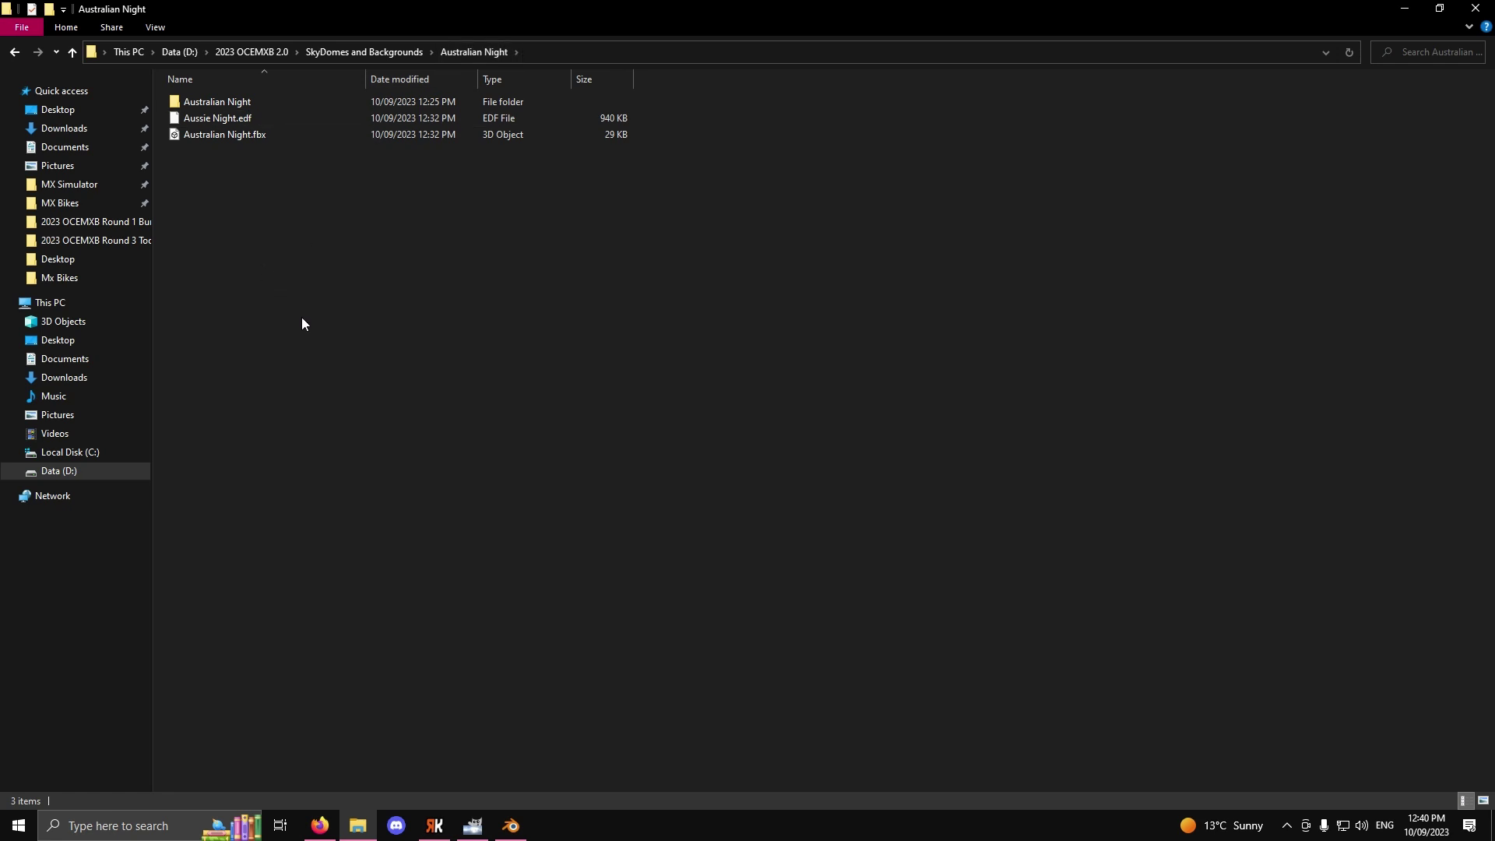
double_click(215, 105)
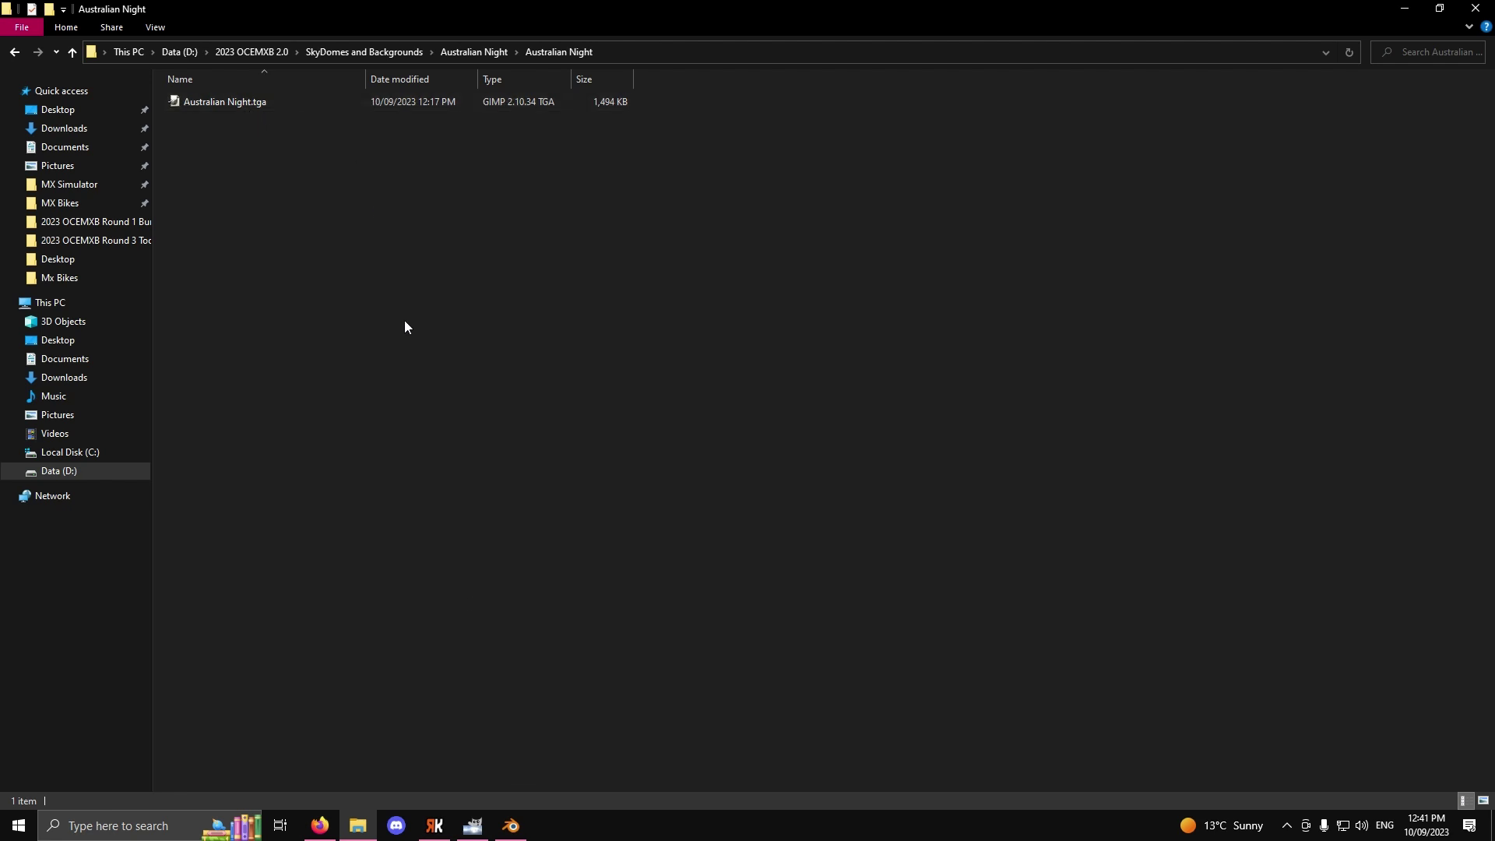
click(473, 825)
click(473, 825)
click(462, 55)
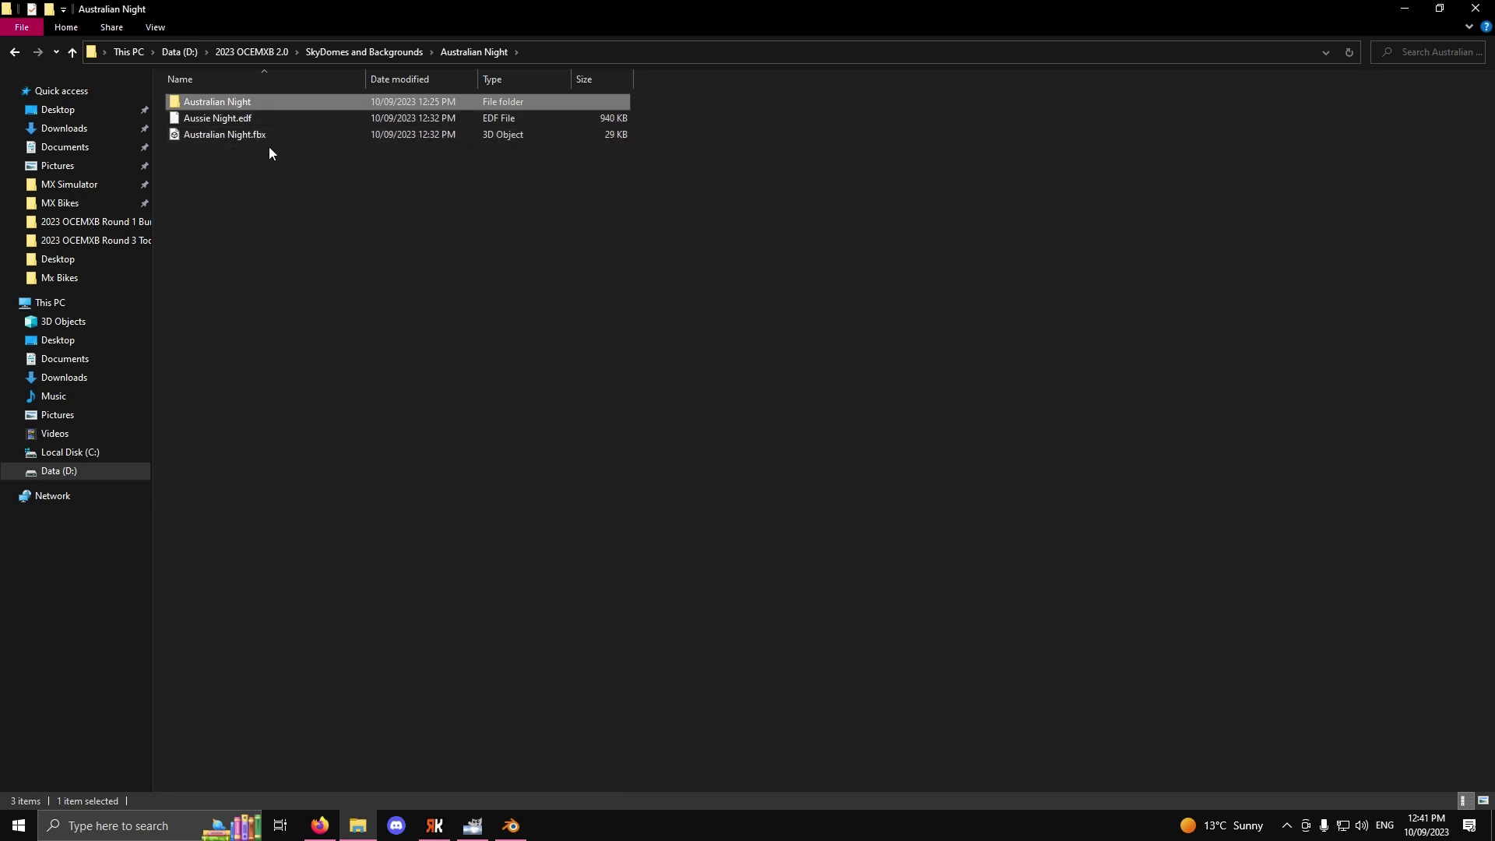
Step: Examine the Day Time folder in SkyDomes and Backgrounds and check the Day Time.tga texture in its subfolder against the image in GIMP
click(376, 53)
double_click(222, 118)
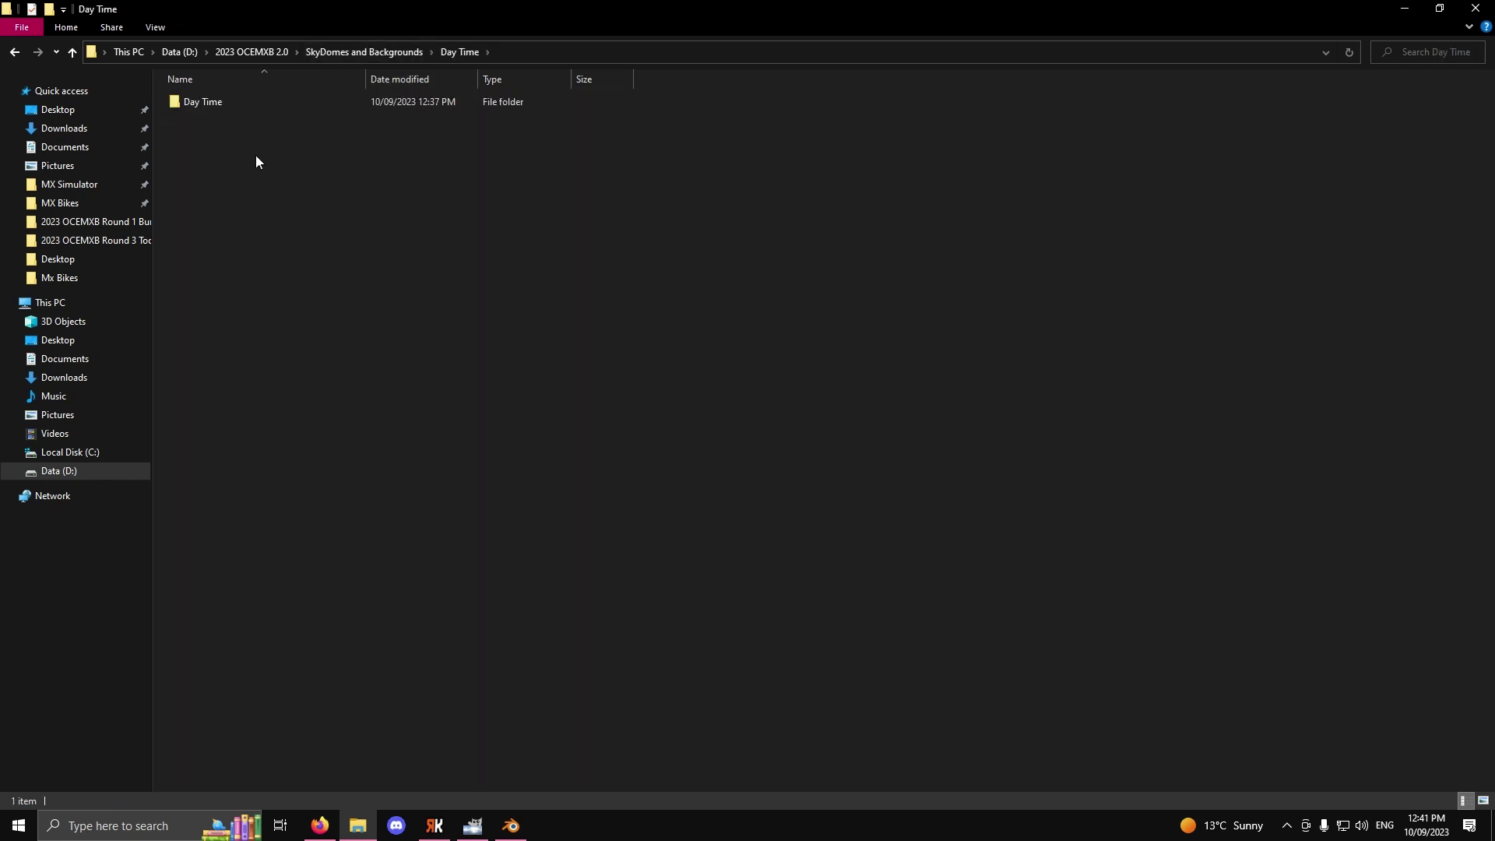
double_click(230, 104)
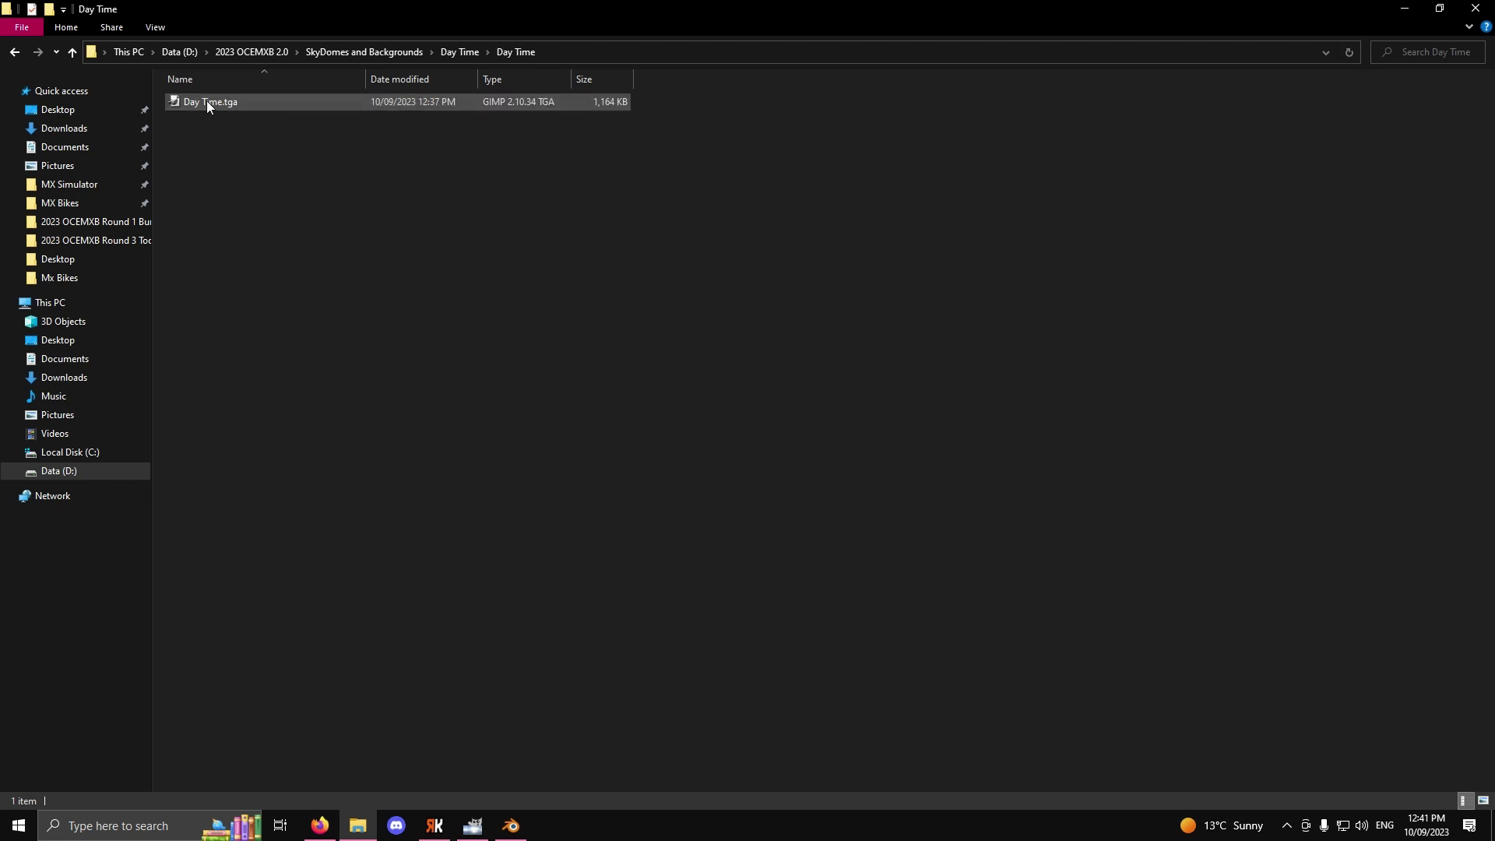
double_click(213, 103)
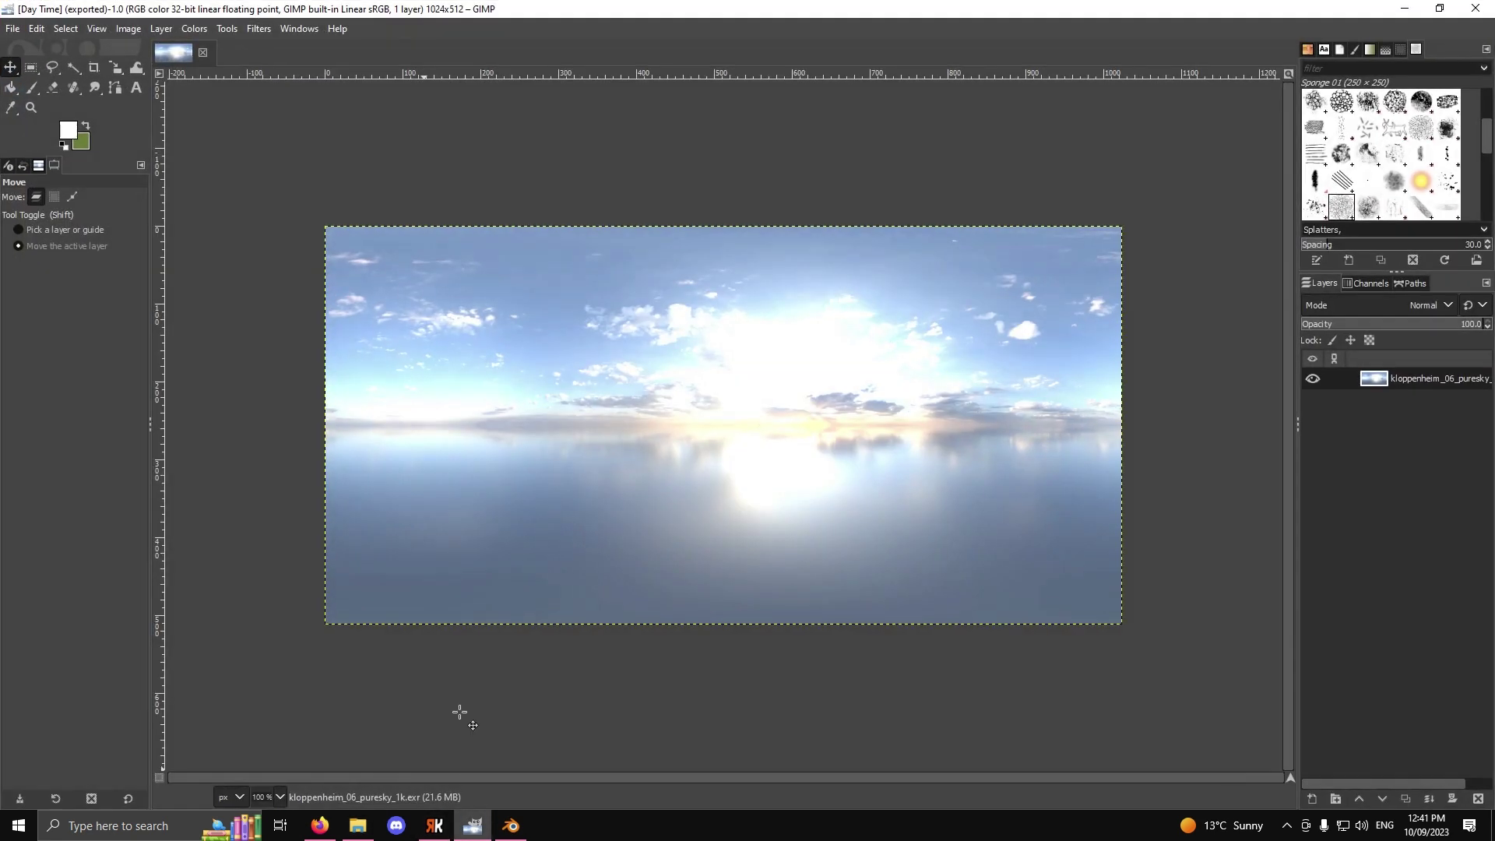
click(473, 825)
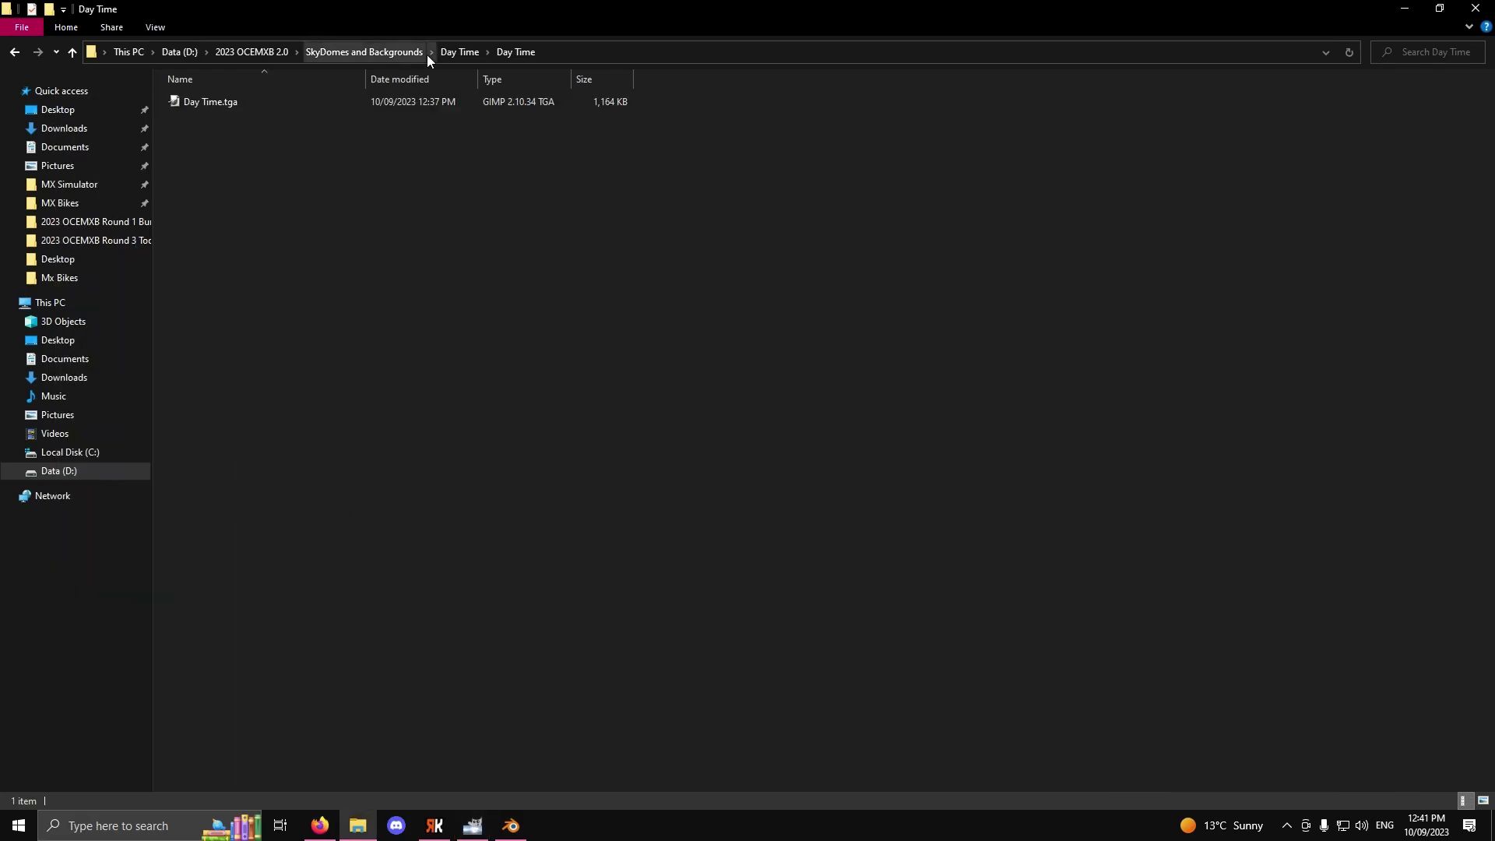
click(447, 51)
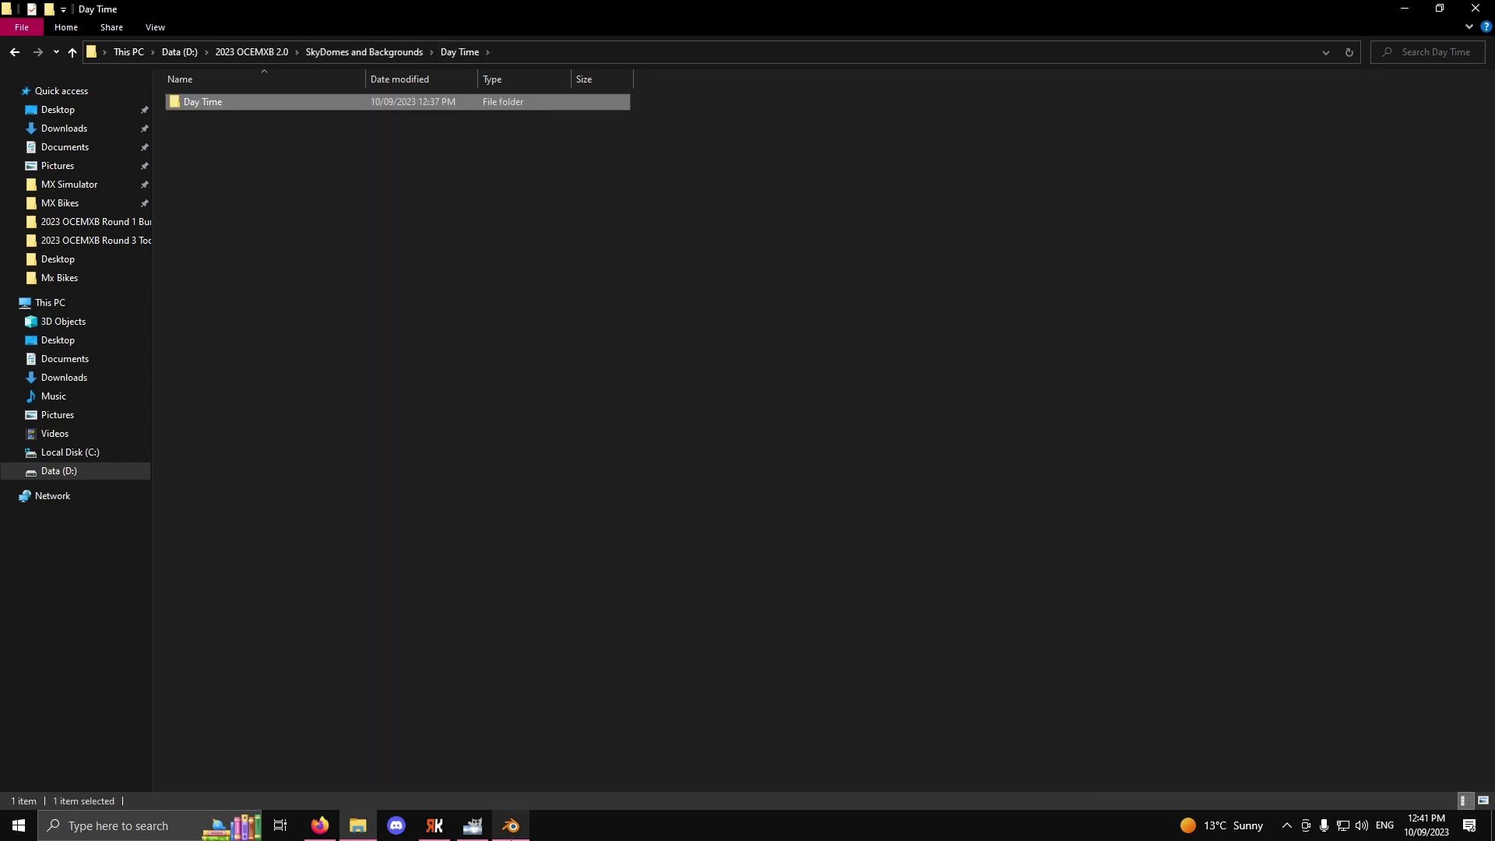
Step: Switch to Blender and add a UV sphere at the origin of the empty scene
mouse_move(473, 825)
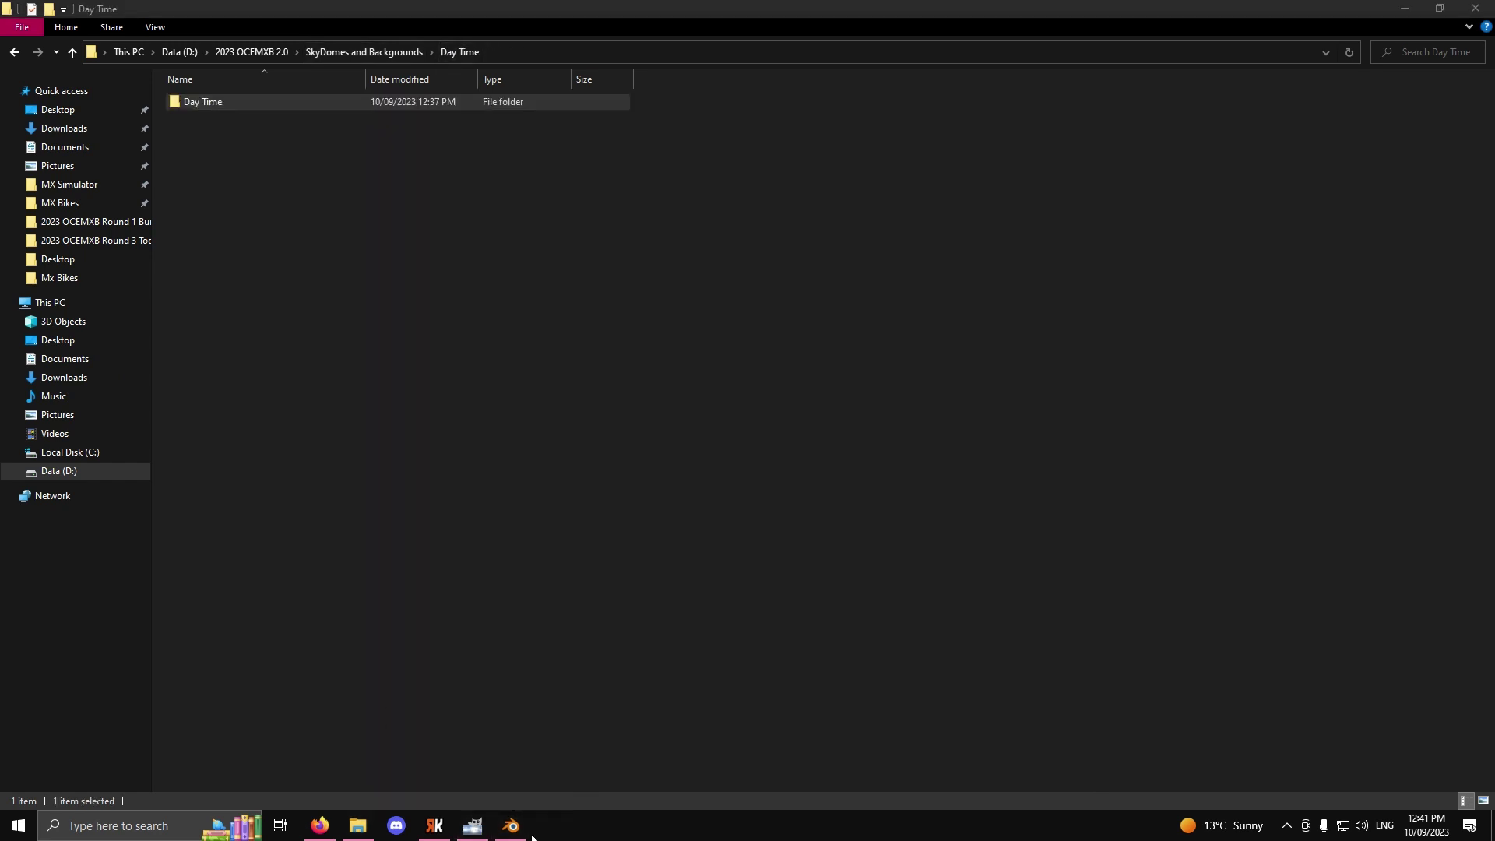
click(511, 825)
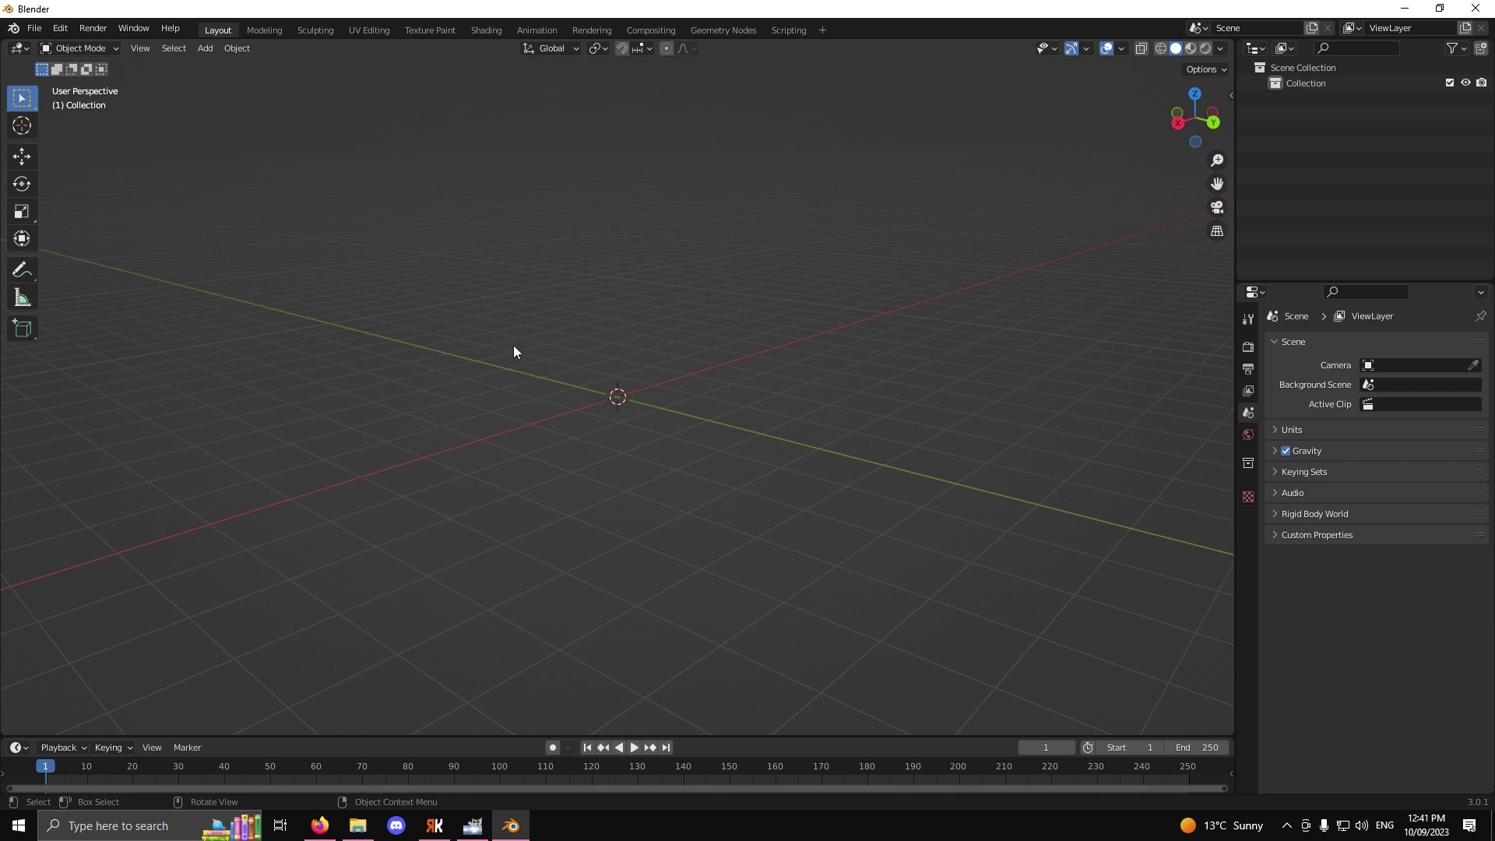
key(shift+a)
mouse_move(515, 344)
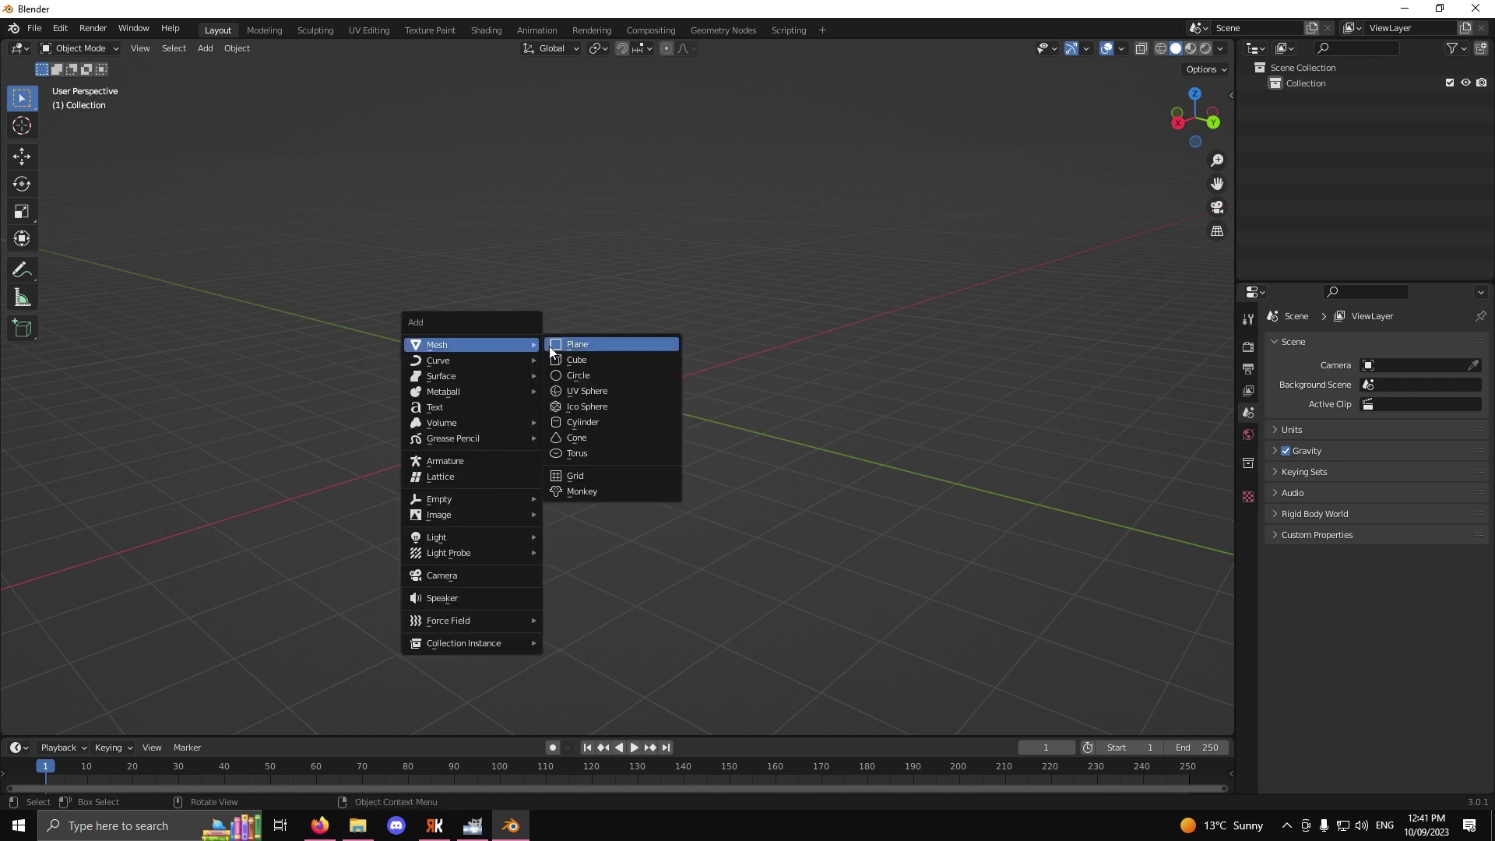
click(581, 390)
scroll(607, 401, up, 3)
middle_drag(594, 414, 766, 365)
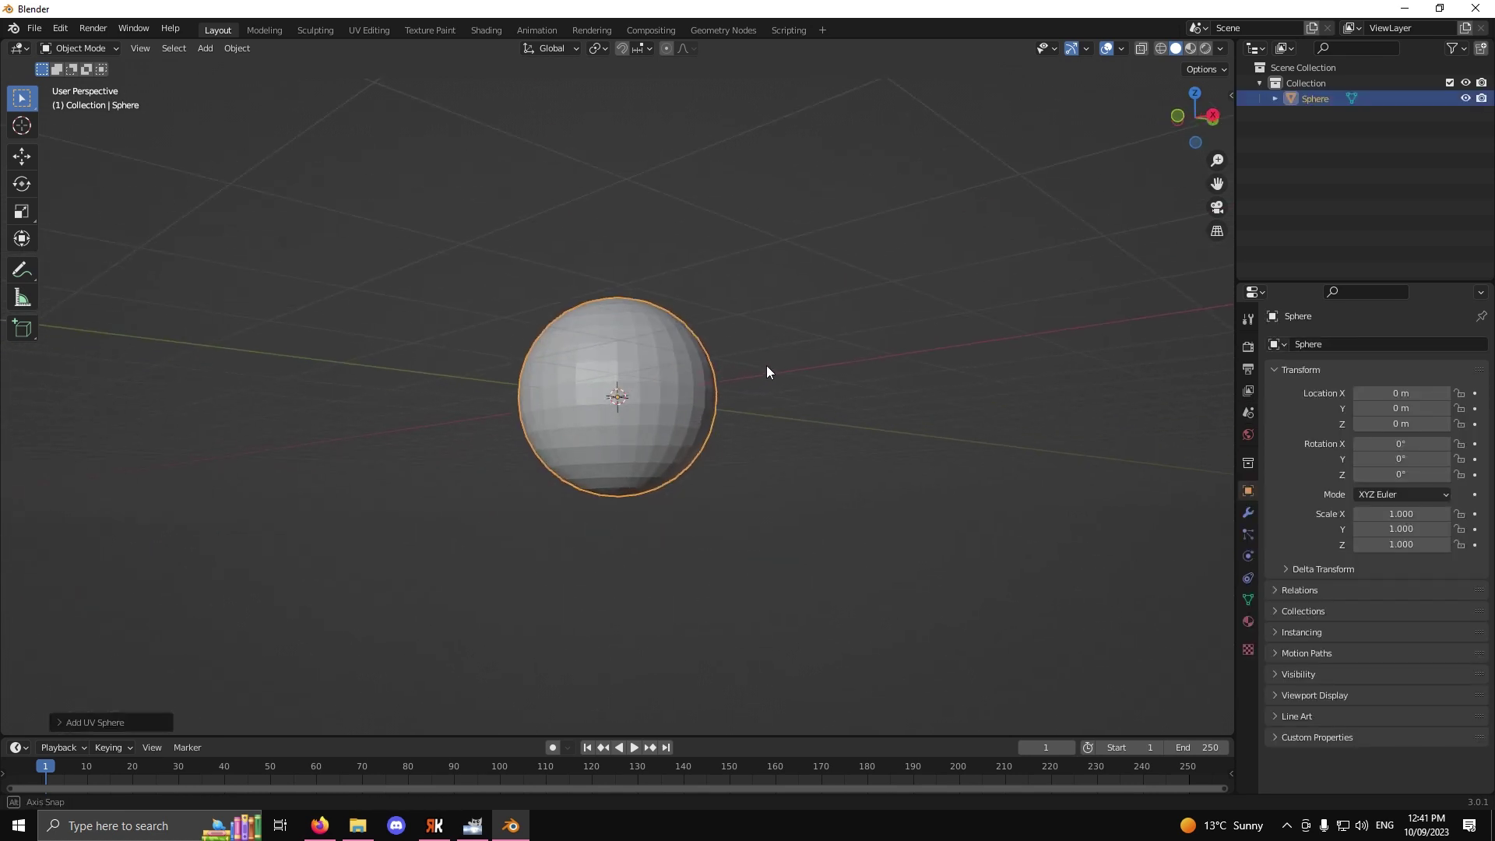
scroll(676, 409, up, 3)
middle_drag(704, 408, 928, 330)
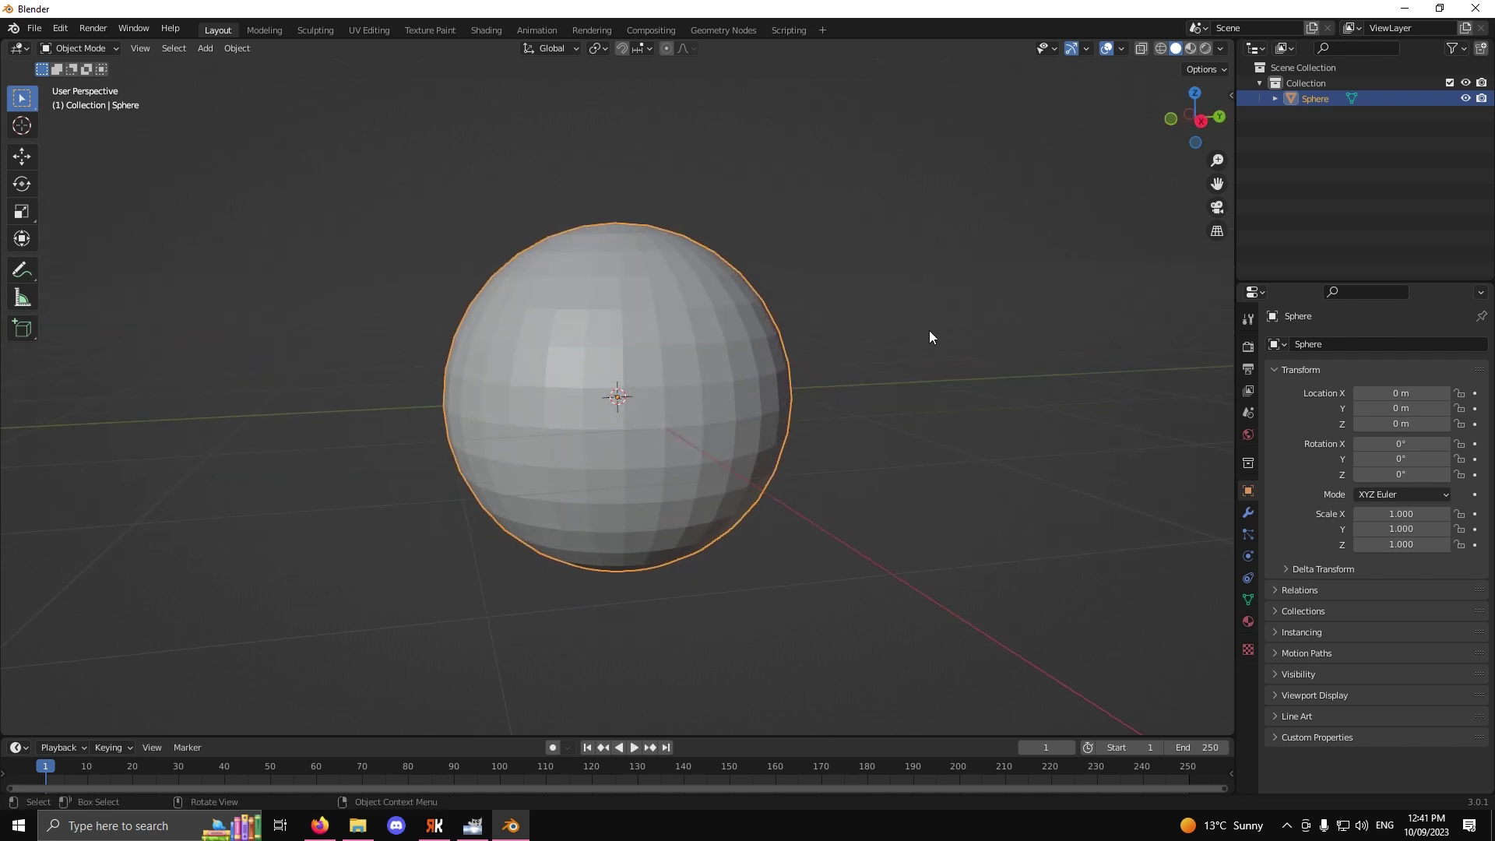
Step: Show the viewport in Material Preview and give the sphere a new material with an Image Texture as its base color
click(1190, 49)
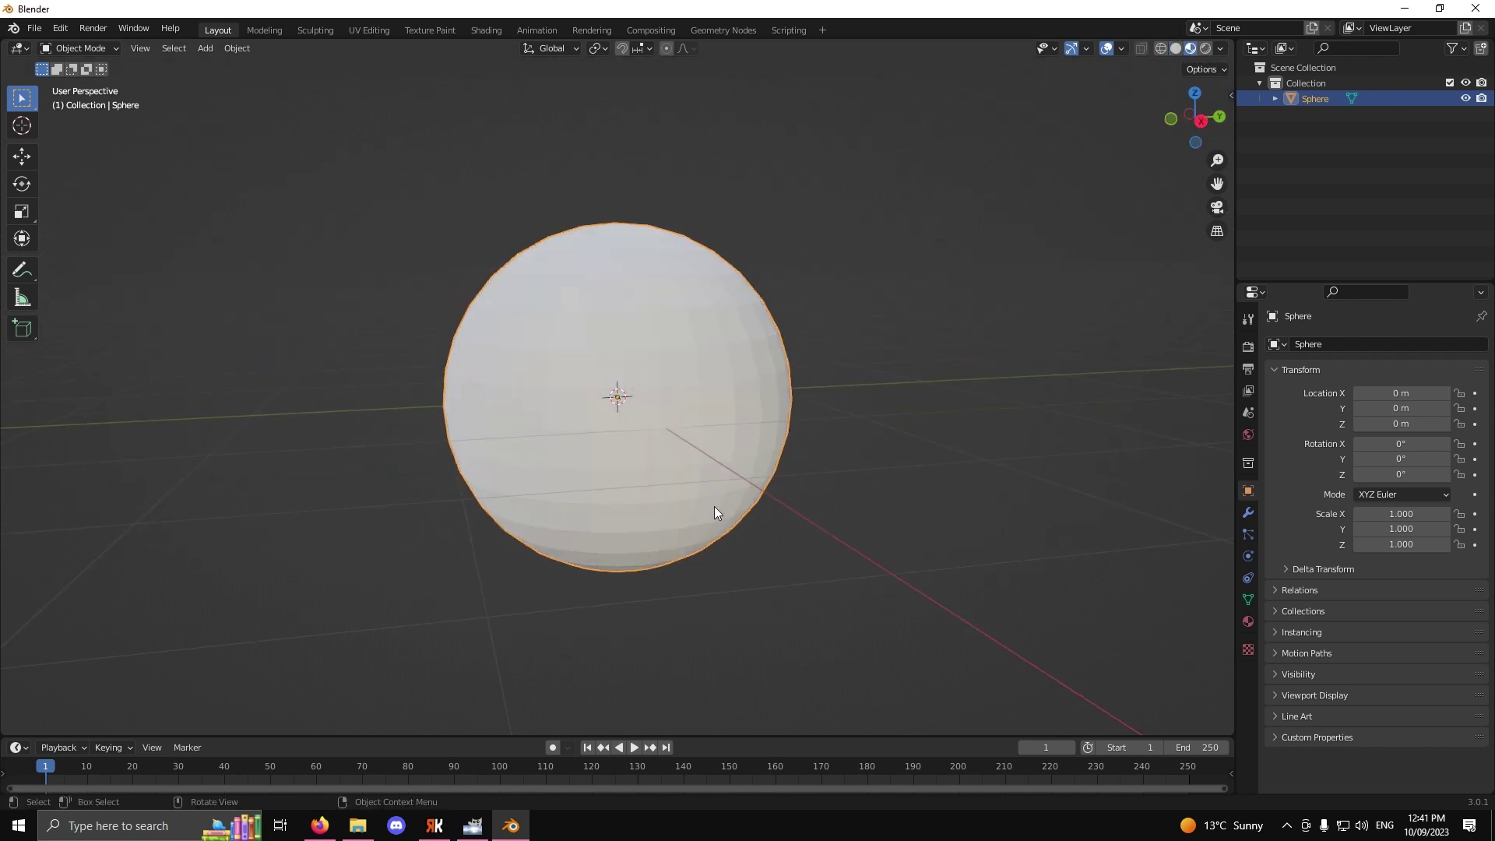
mouse_move(715, 512)
middle_down()
mouse_move(627, 524)
mouse_move(654, 513)
middle_up()
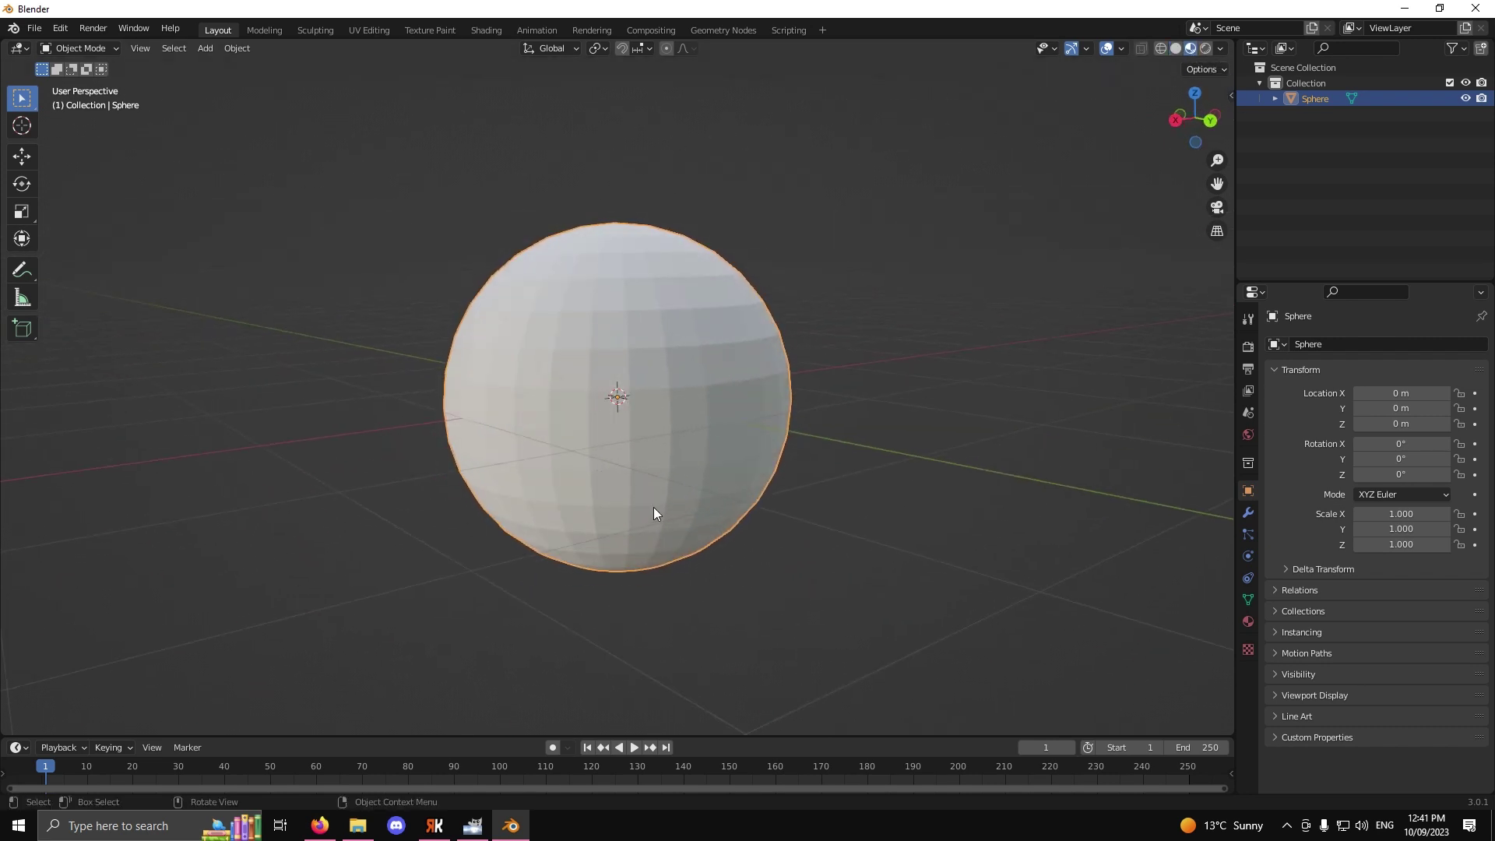
click(1248, 621)
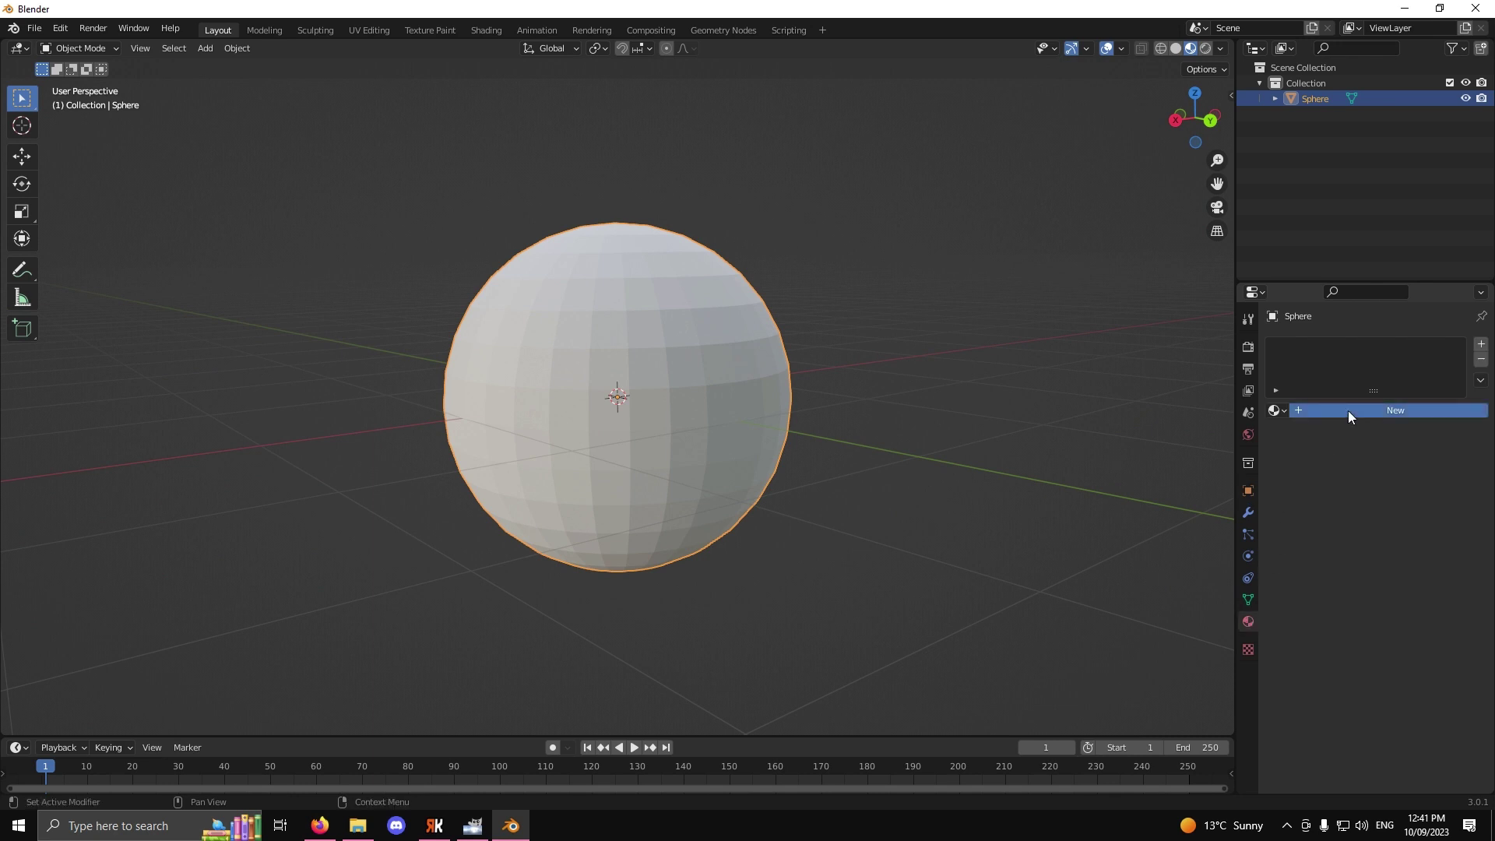
click(1347, 410)
click(1360, 575)
click(1065, 436)
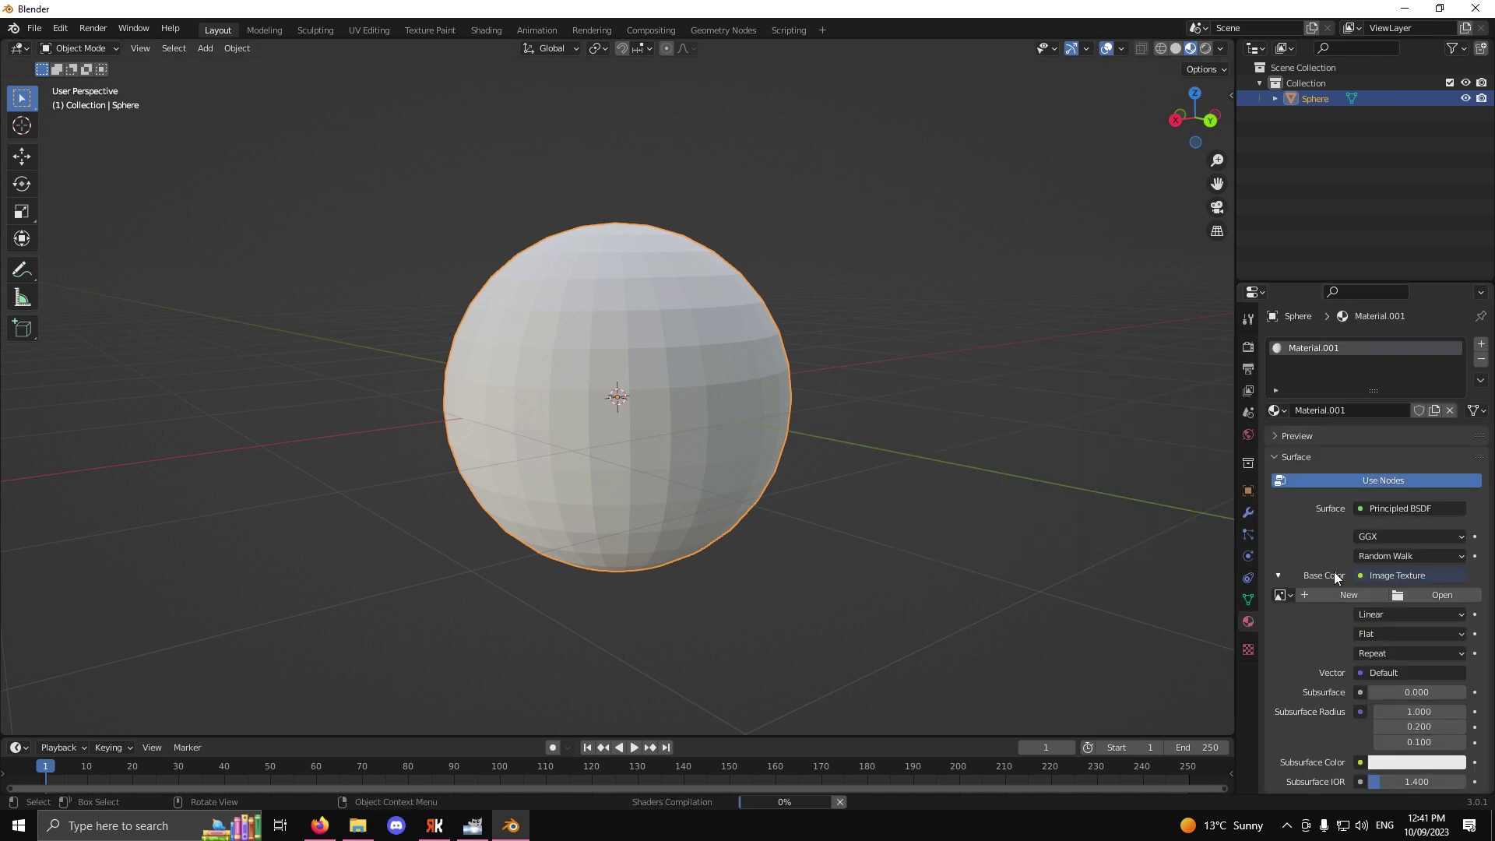
Step: Load Day Time.tga from the nested Day Time folder in SkyDomes and Backgrounds as the base color image
click(1437, 594)
click(401, 526)
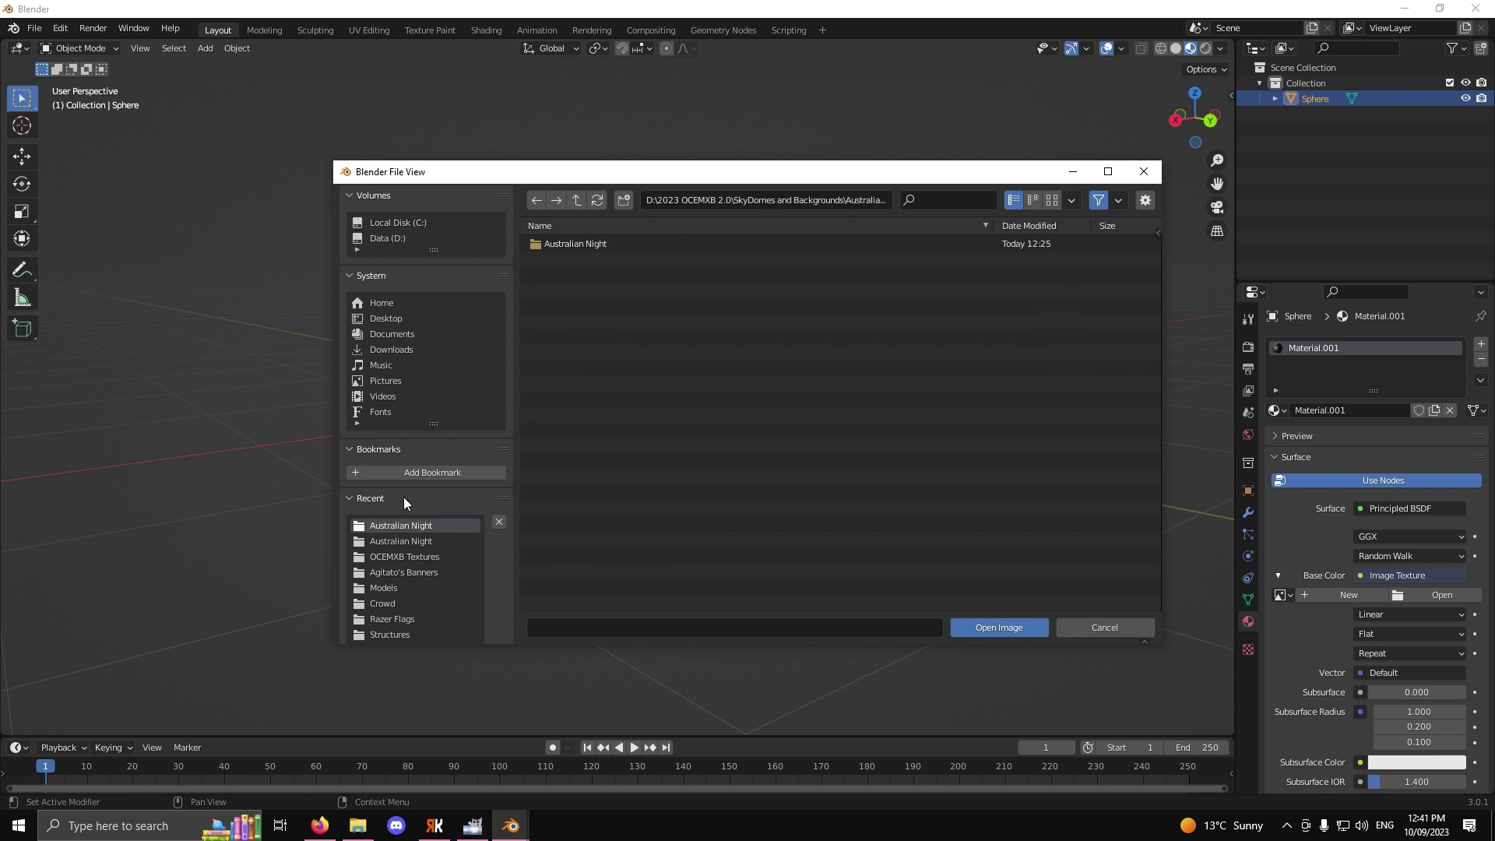
click(853, 199)
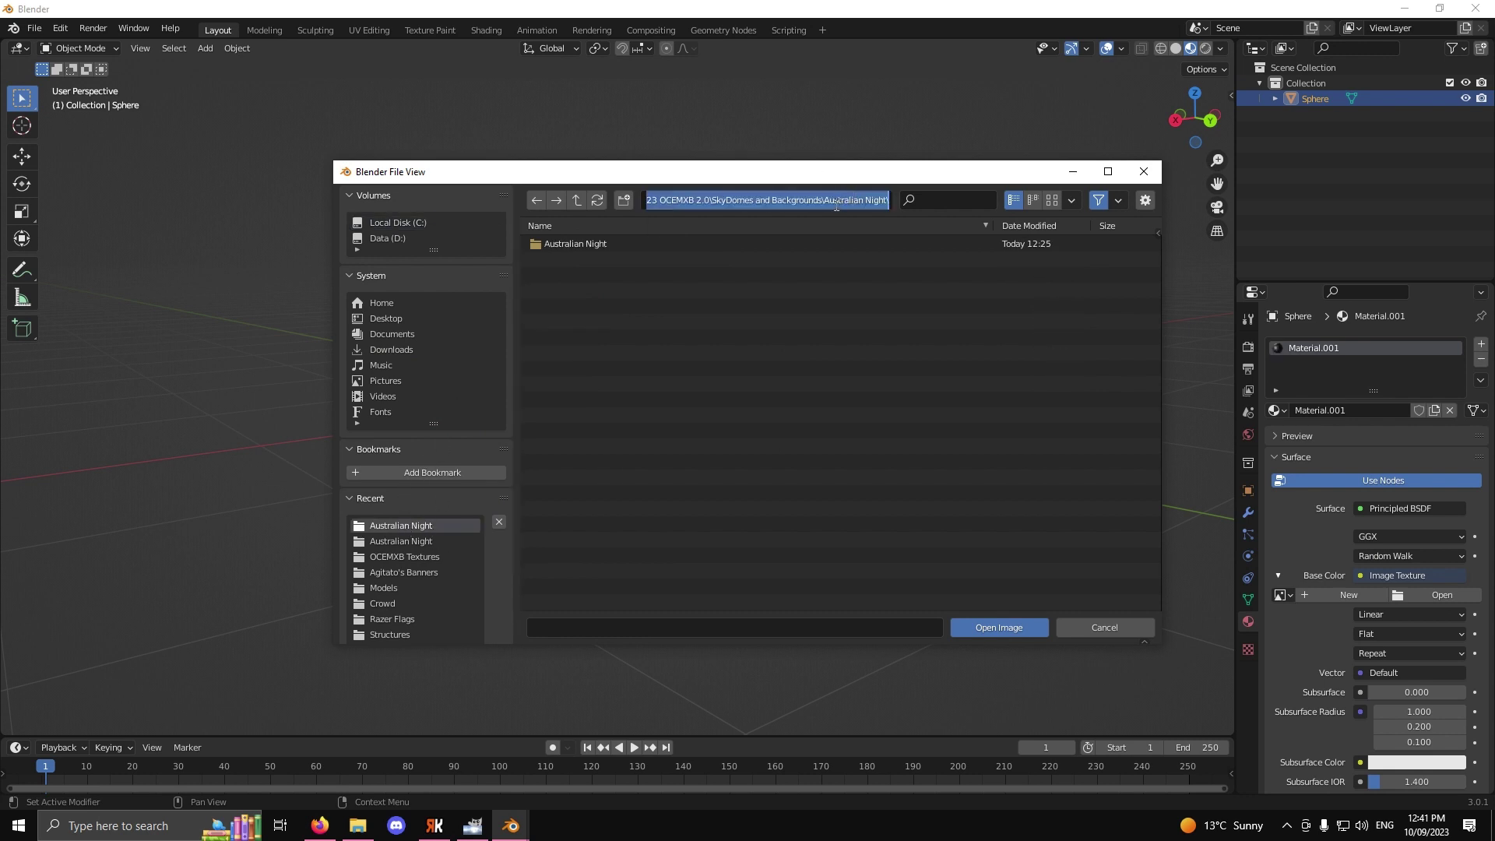
drag(823, 200, 1024, 205)
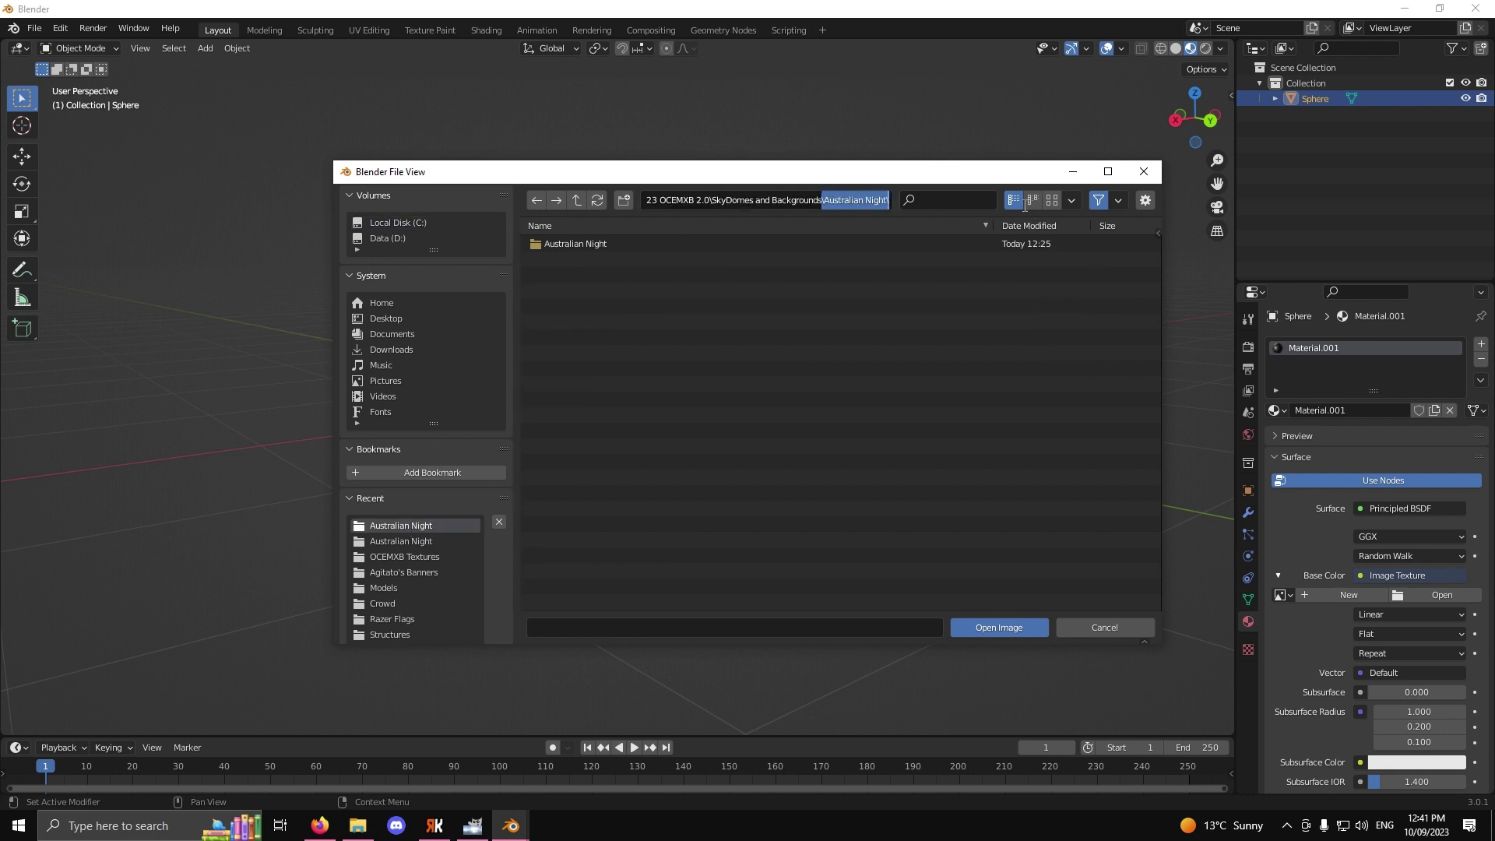
key(BackSpace)
key(Return)
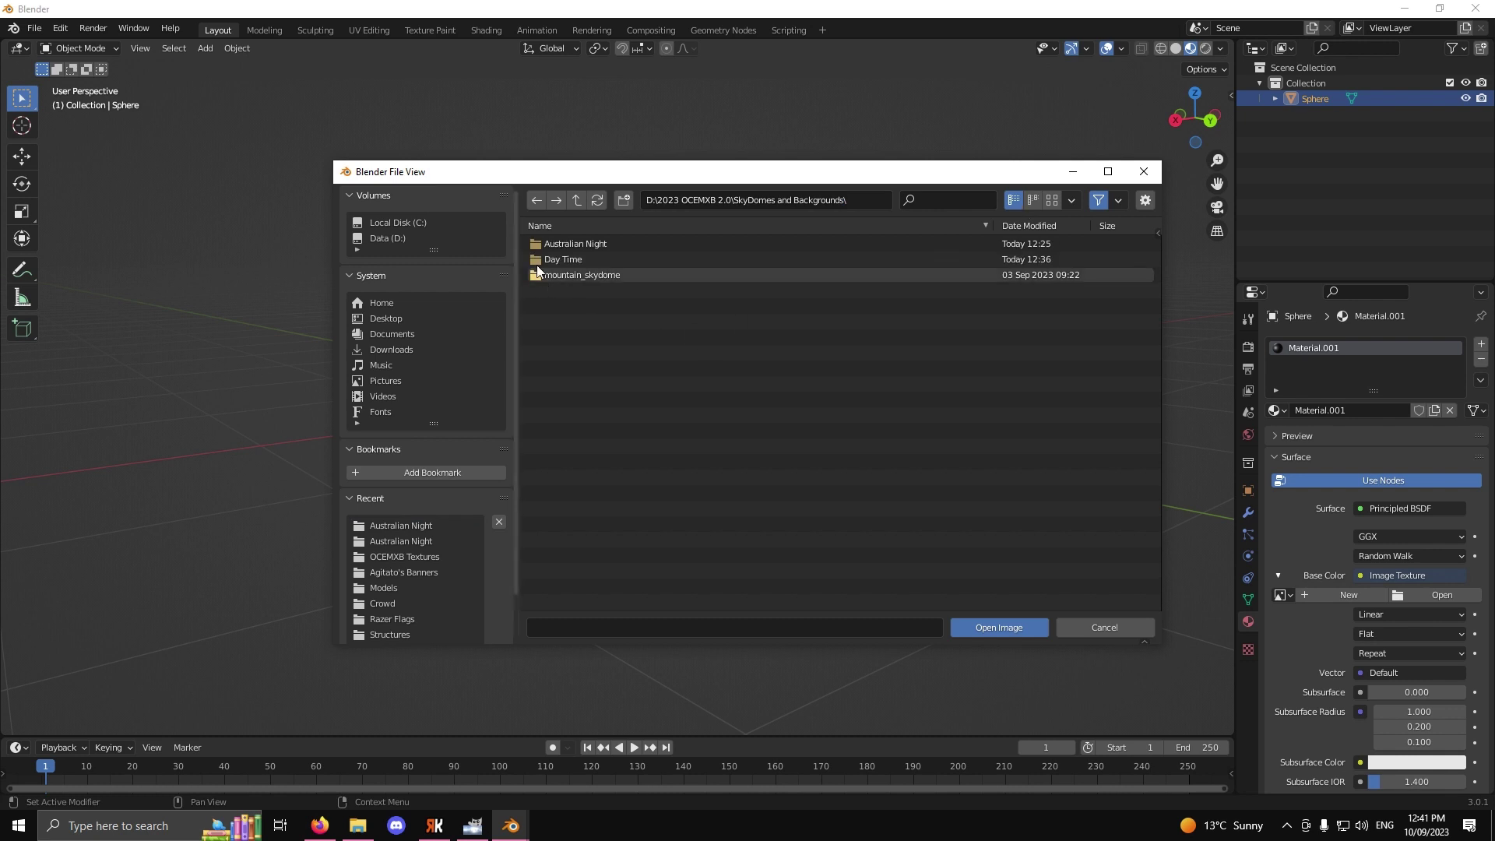
double_click(593, 256)
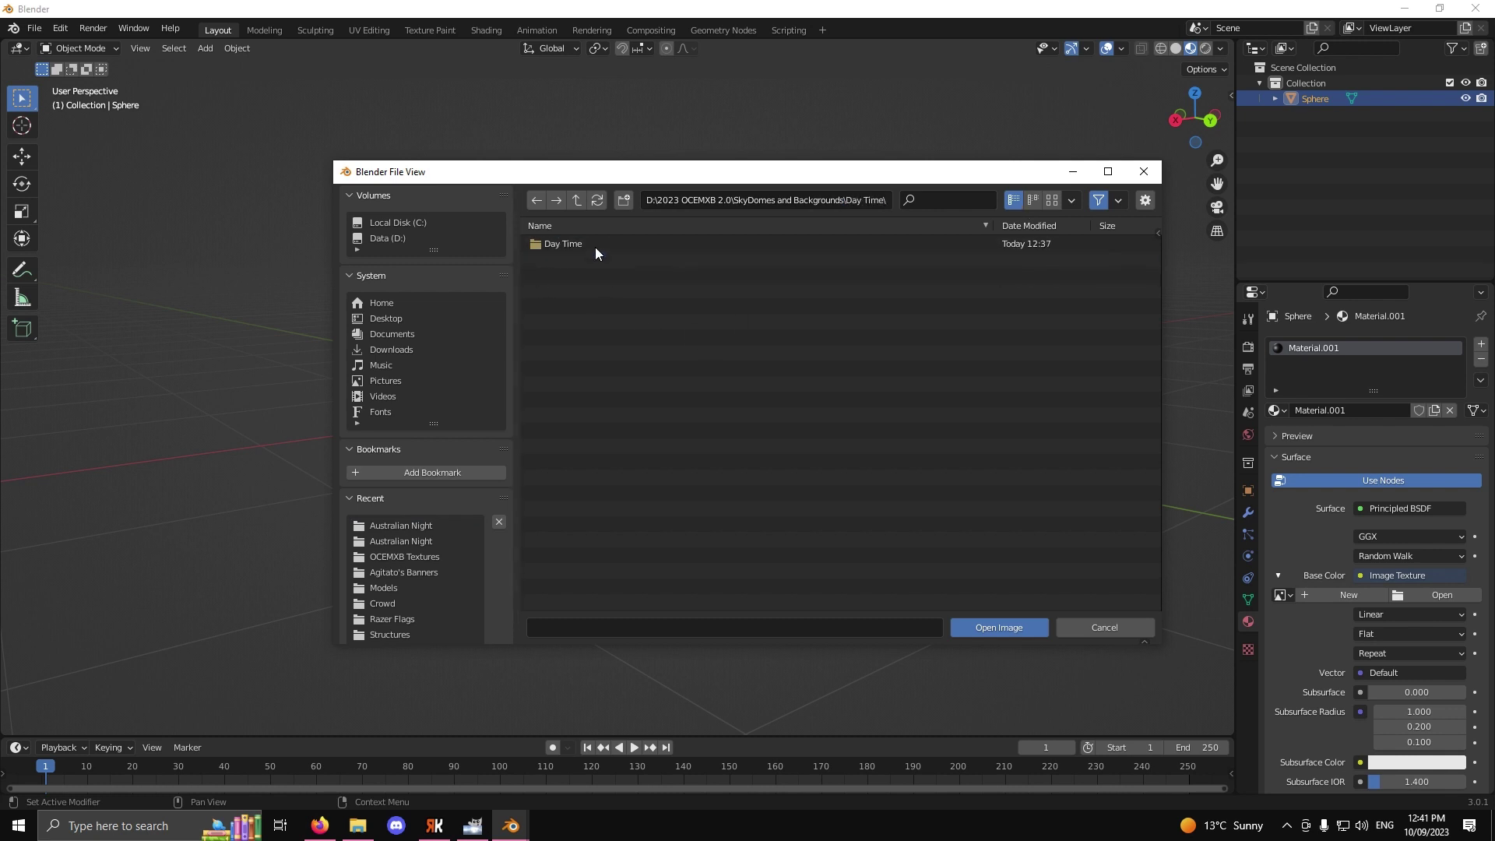
double_click(596, 239)
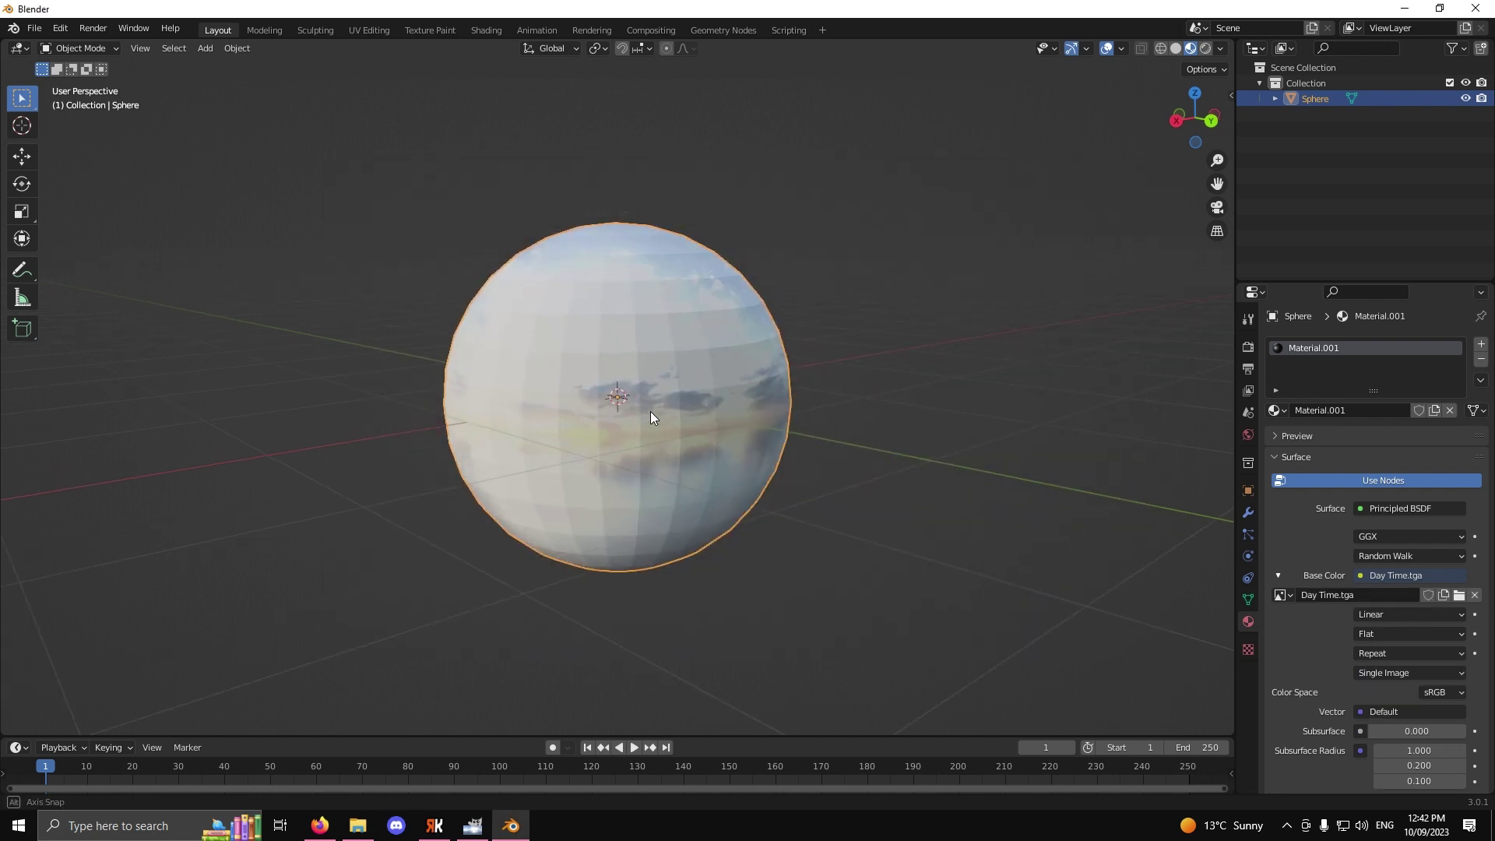
Step: Apply Shade Smooth to the textured sphere and inspect the sky image around it
middle_drag(650, 411, 615, 475)
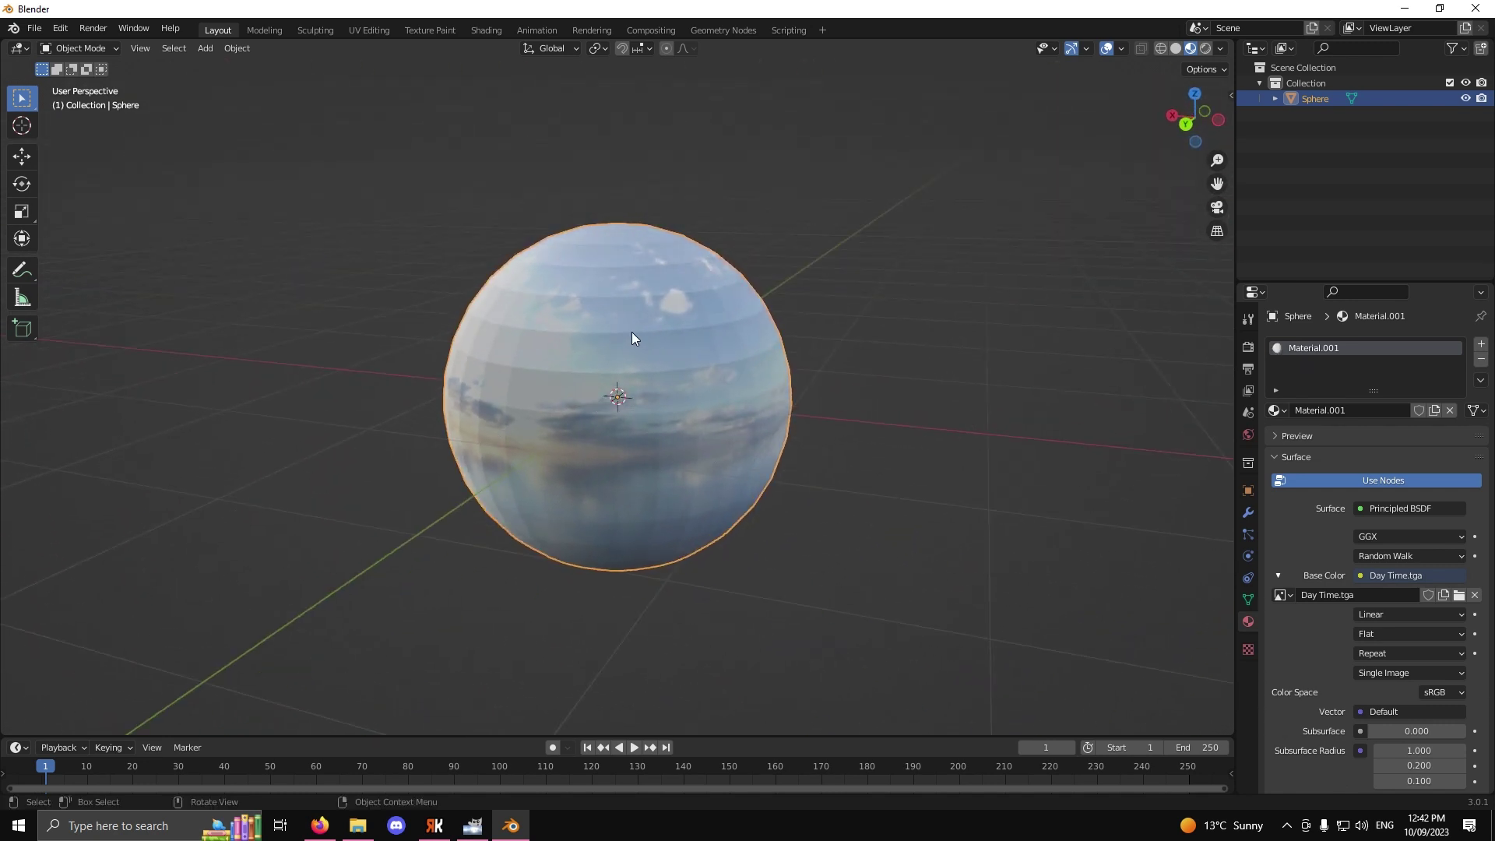
middle_drag(646, 344, 746, 520)
right_click(653, 439)
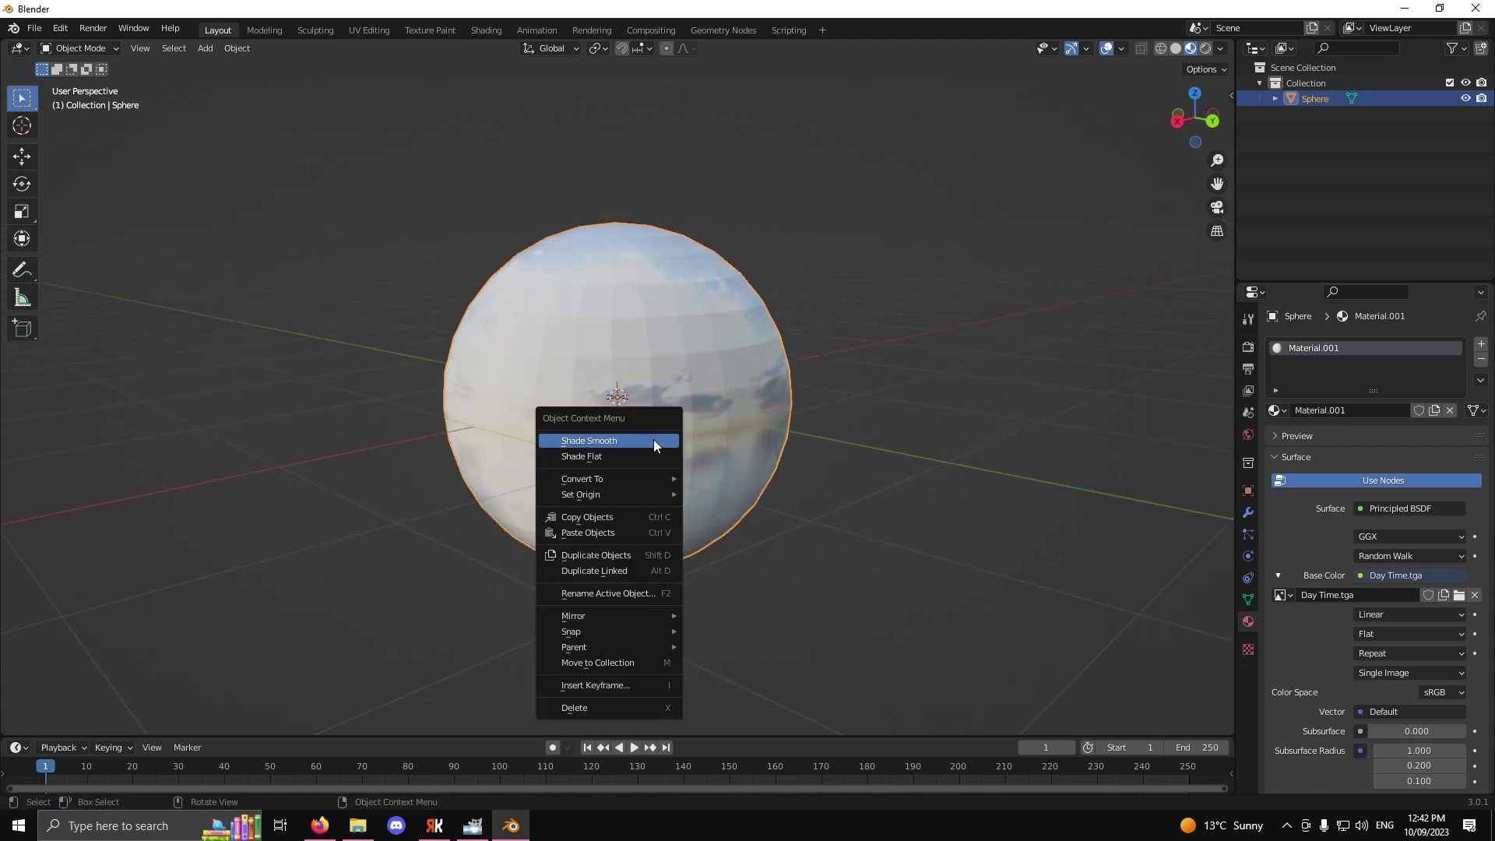
click(646, 437)
middle_drag(672, 542, 851, 527)
scroll(721, 520, up, 5)
scroll(701, 529, up, 3)
middle_drag(676, 542, 578, 446)
scroll(577, 446, down, 6)
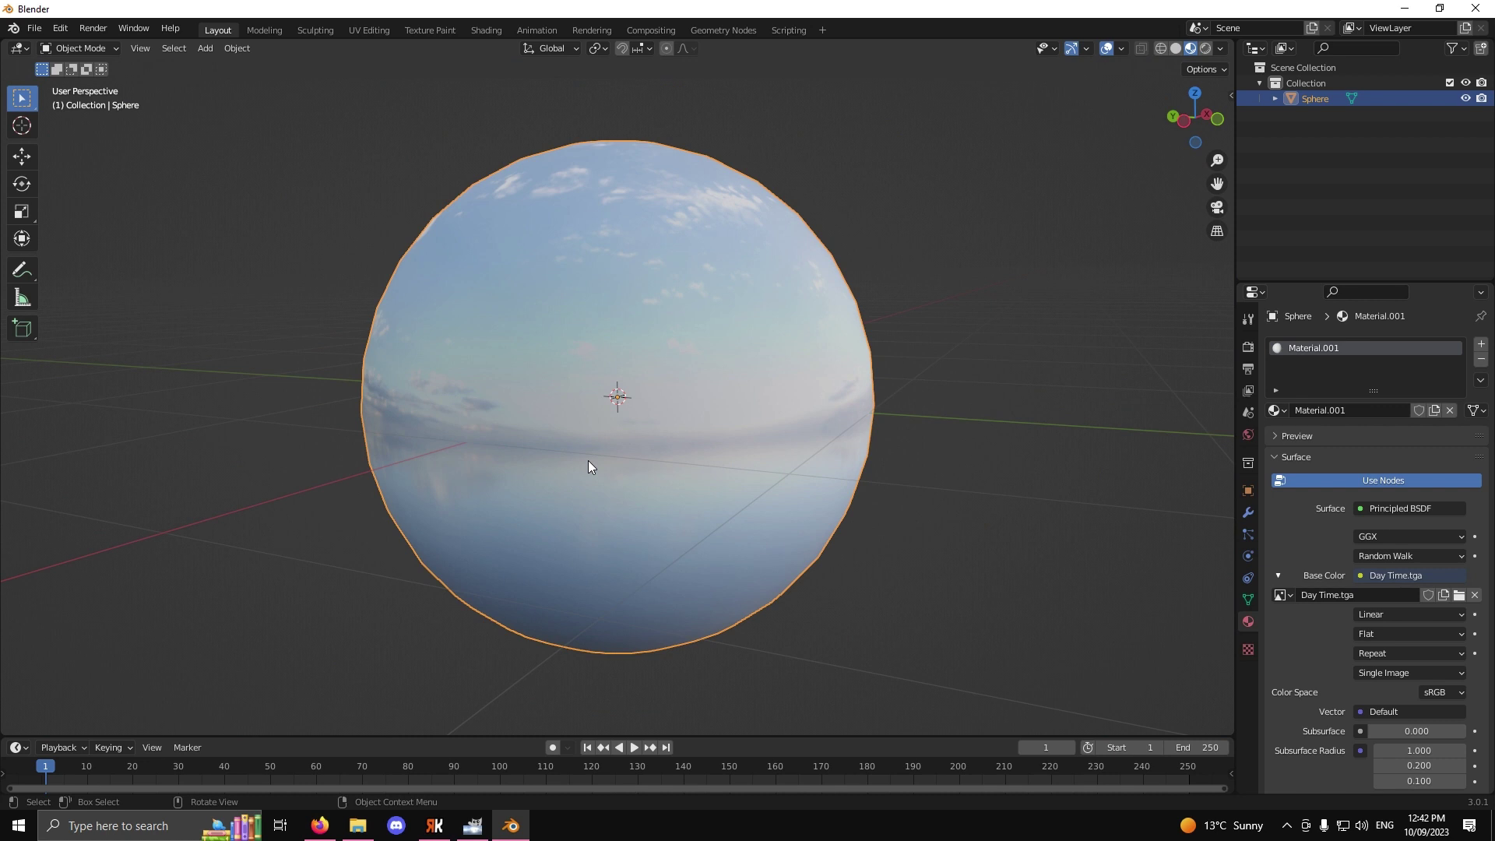
Step: Put the sphere in Edit Mode and display its face normals
key(Tab)
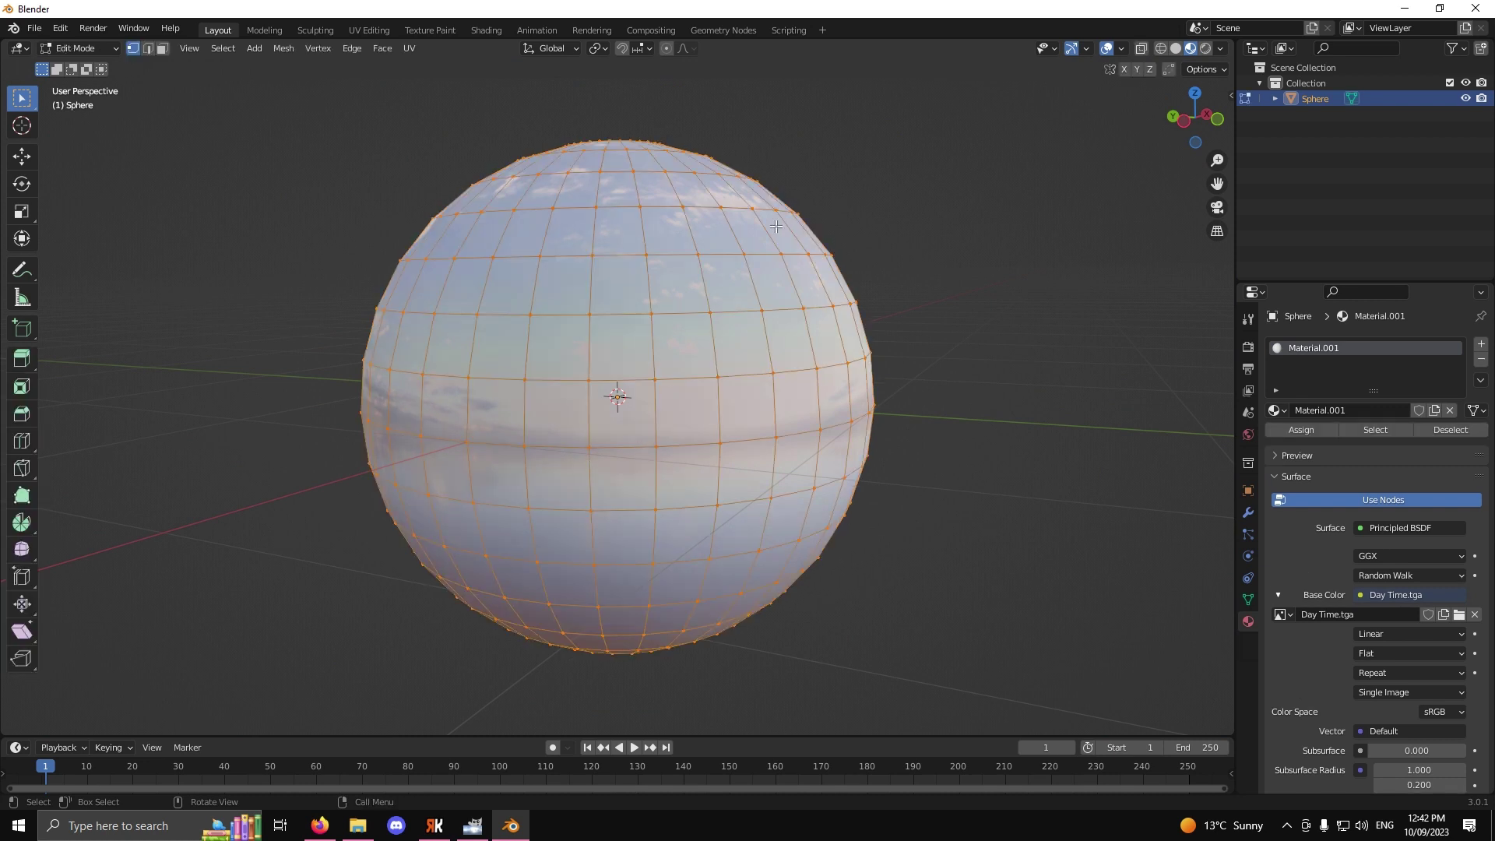
click(1121, 49)
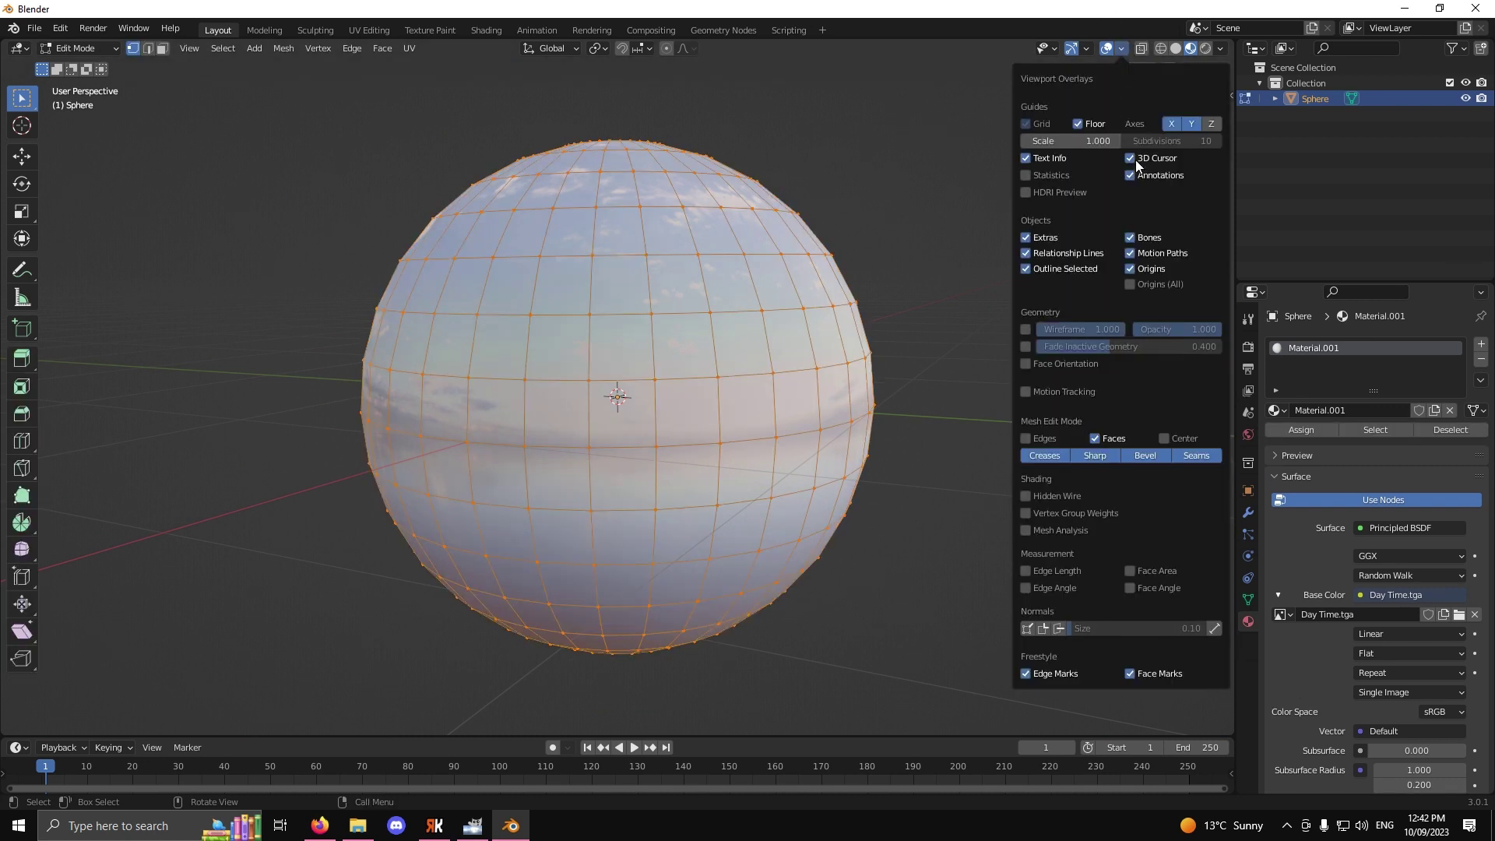
click(1058, 631)
Step: Examine which way the sphere's face normals point, from outside and inside the mesh
middle_drag(973, 629, 627, 463)
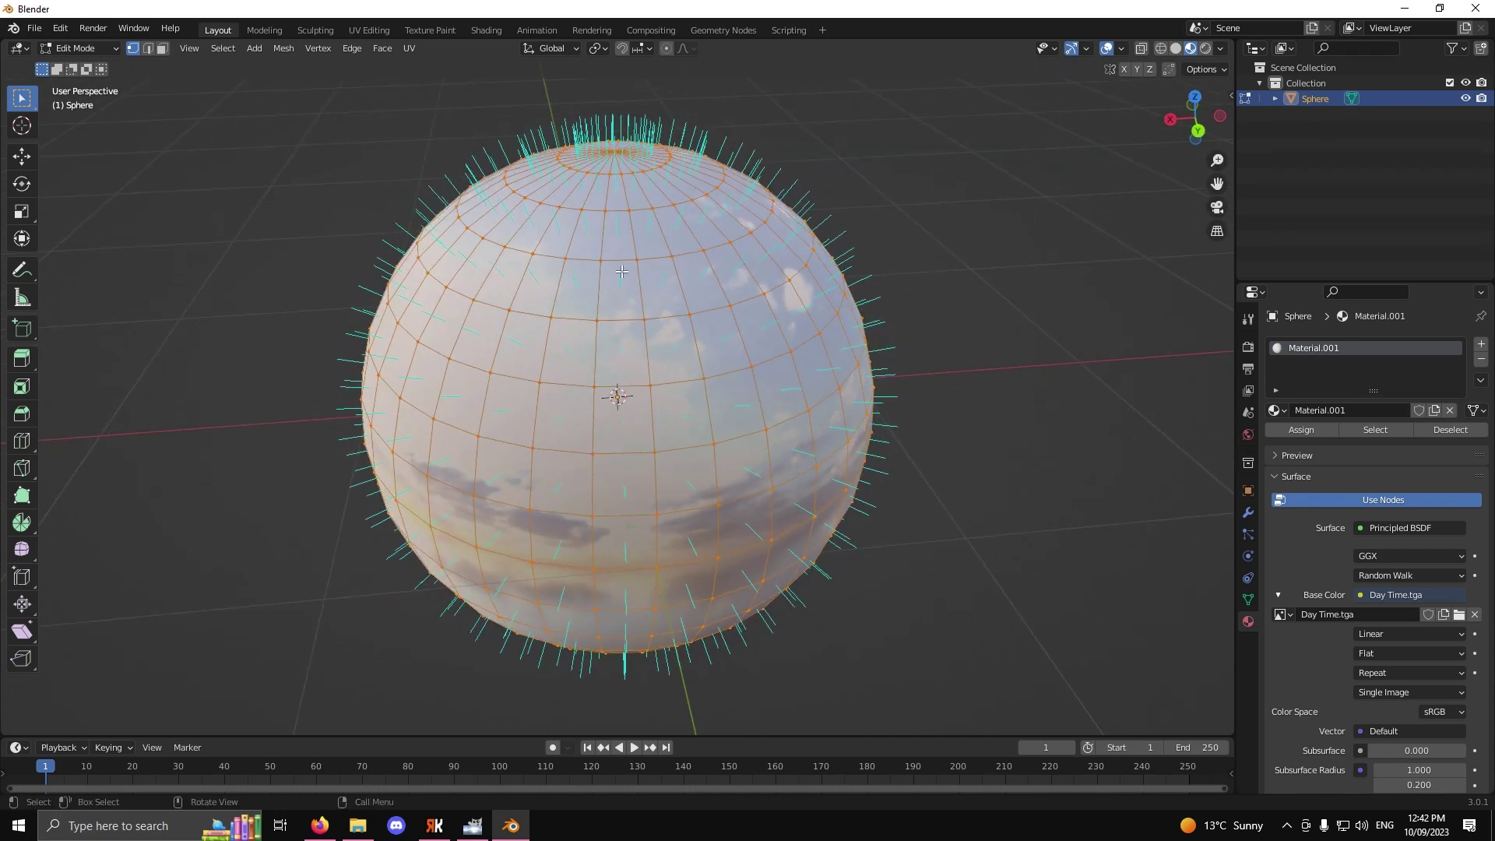
middle_drag(622, 271, 489, 282)
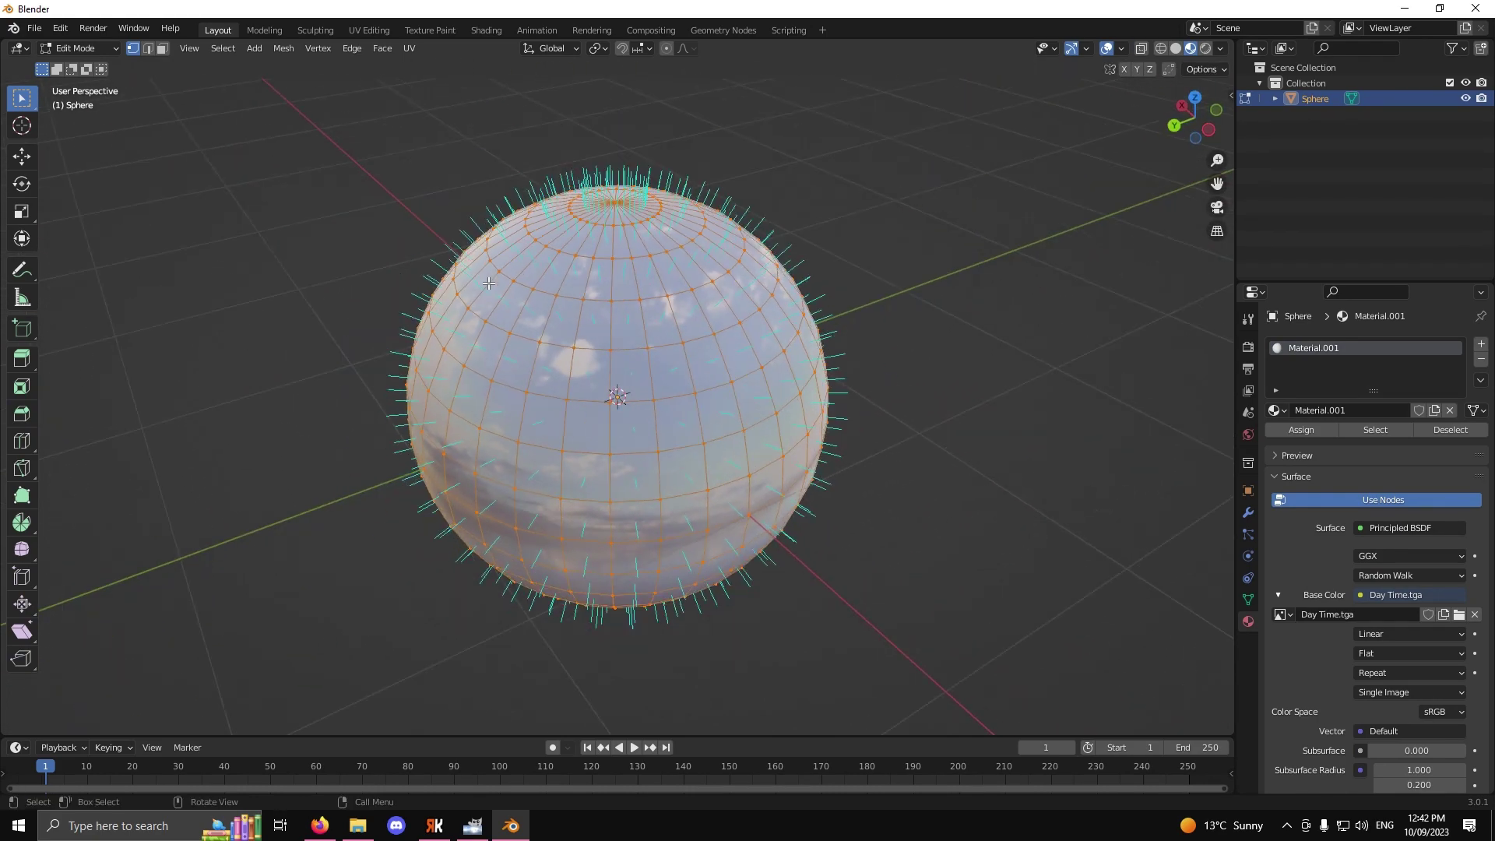
scroll(489, 283, down, 2)
scroll(654, 510, up, 12)
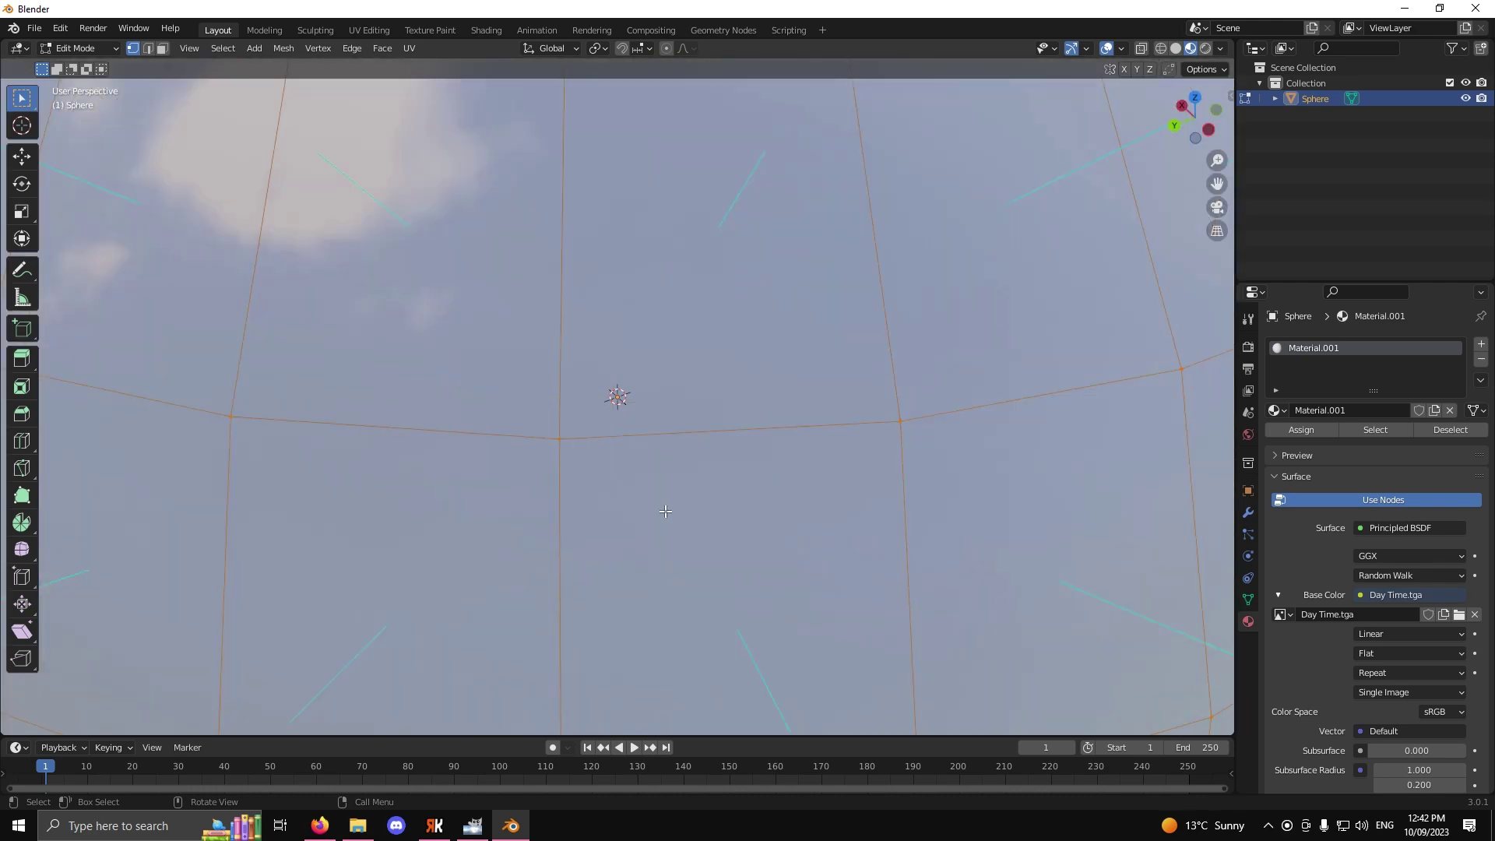
middle_drag(664, 514, 660, 353)
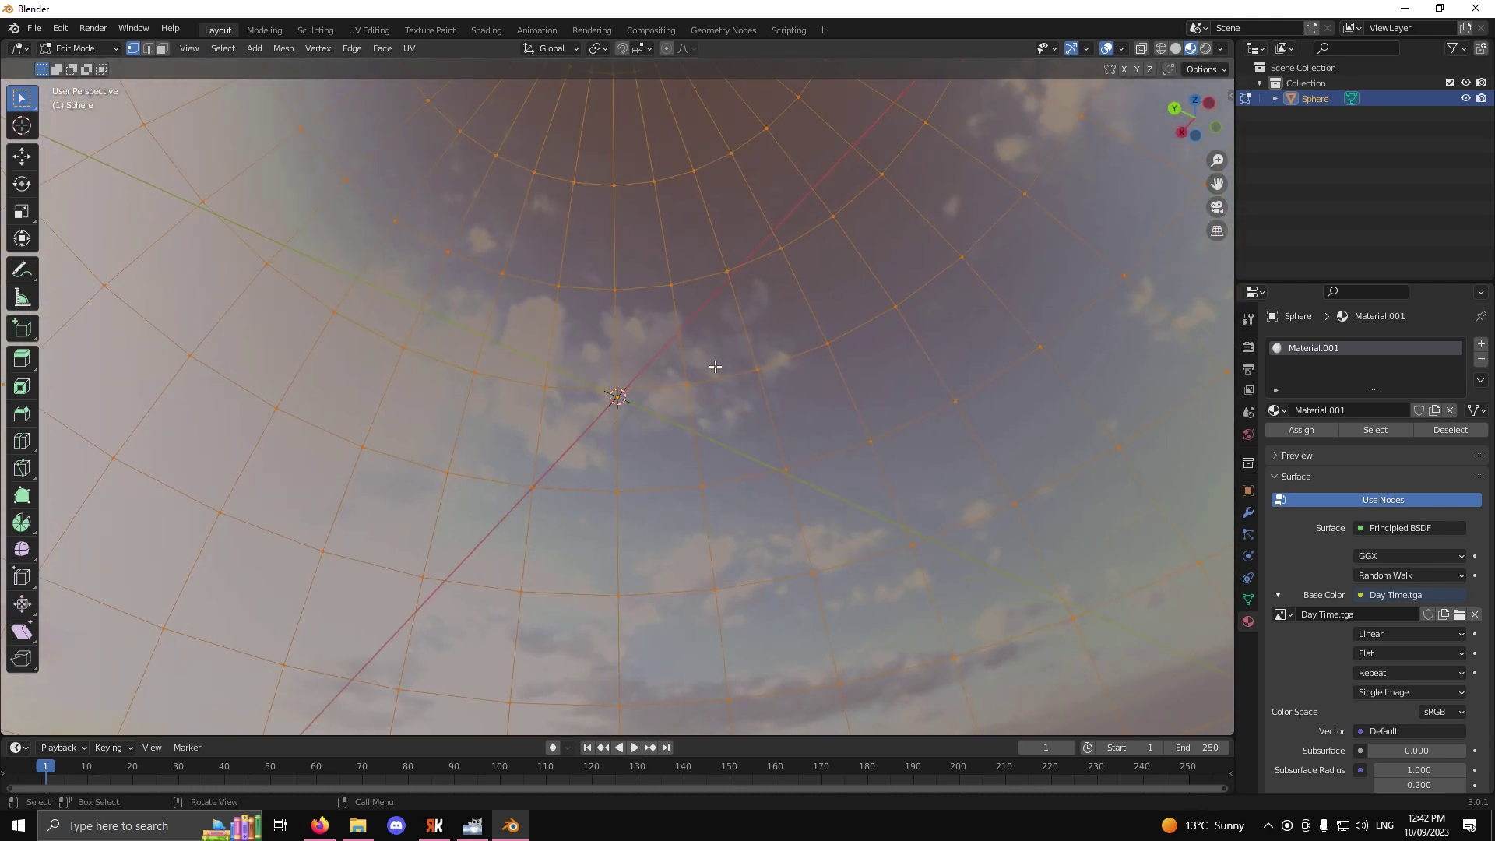
scroll(714, 366, down, 10)
middle_drag(636, 416, 625, 446)
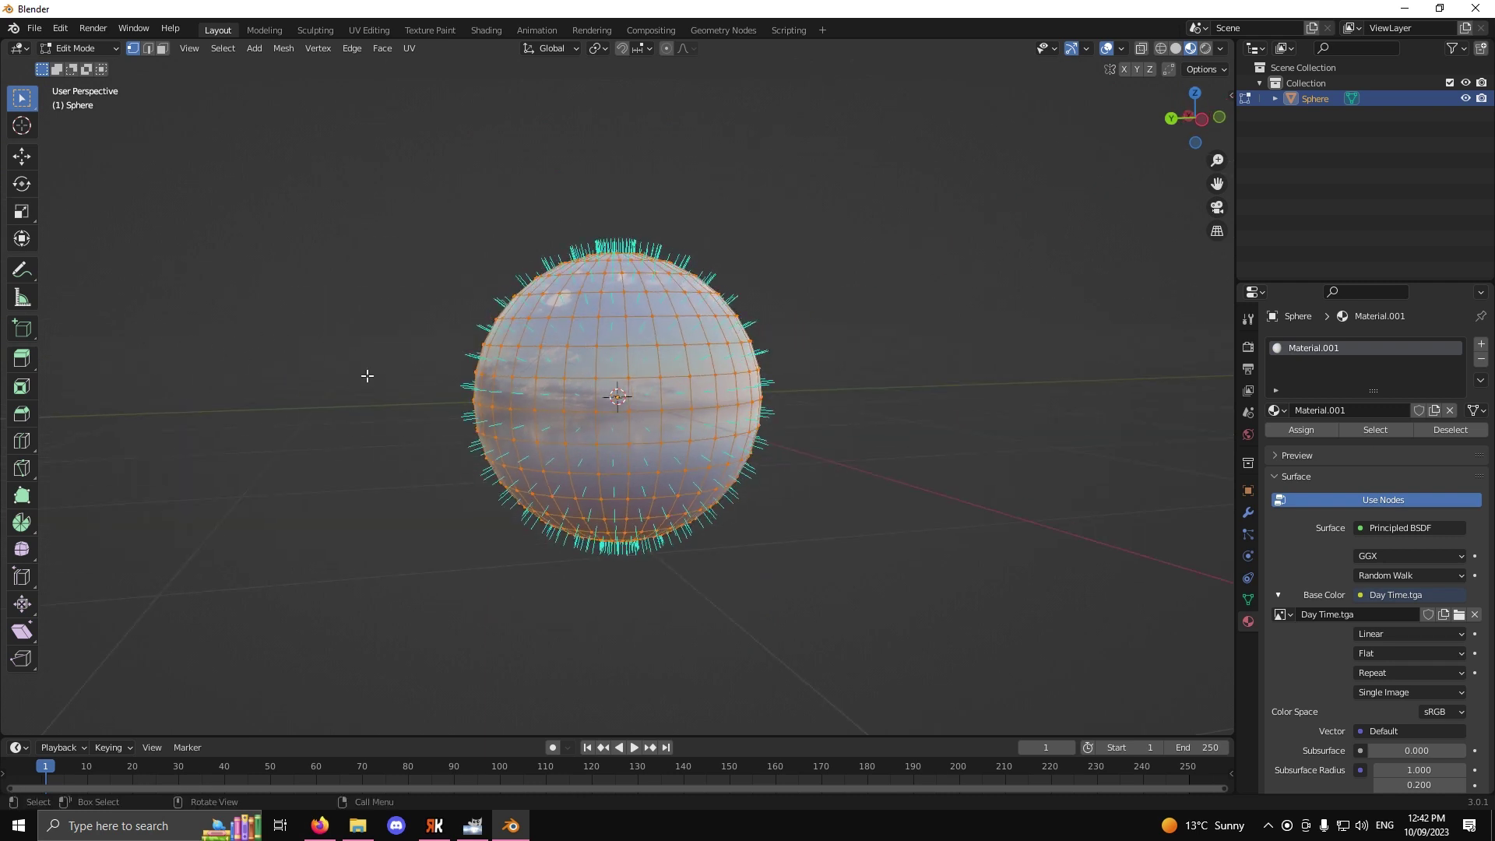
scroll(390, 385, up, 1)
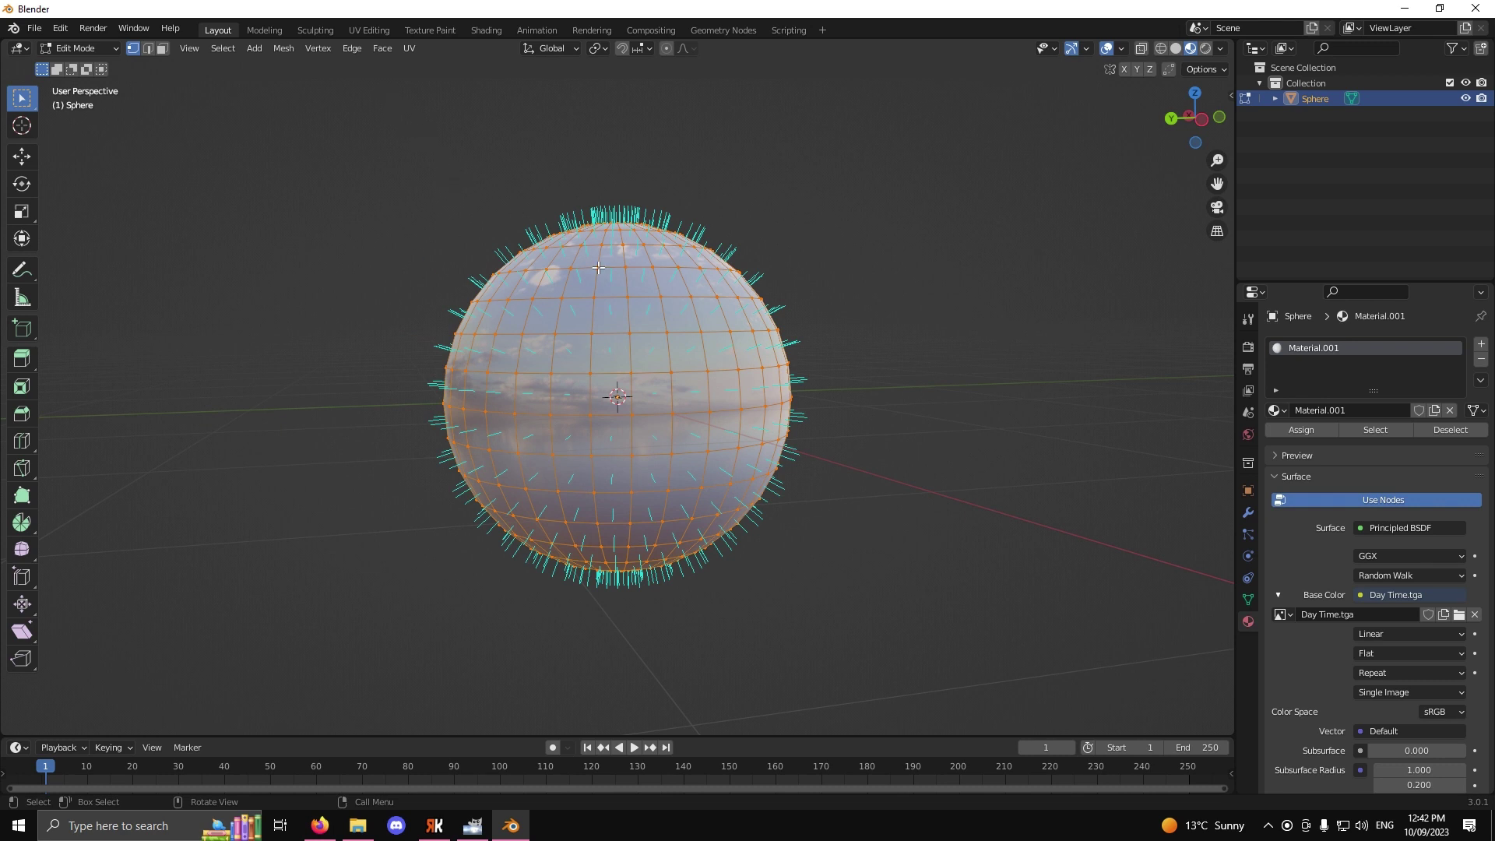
Step: Select the whole sphere mesh and flip its normals
click(862, 464)
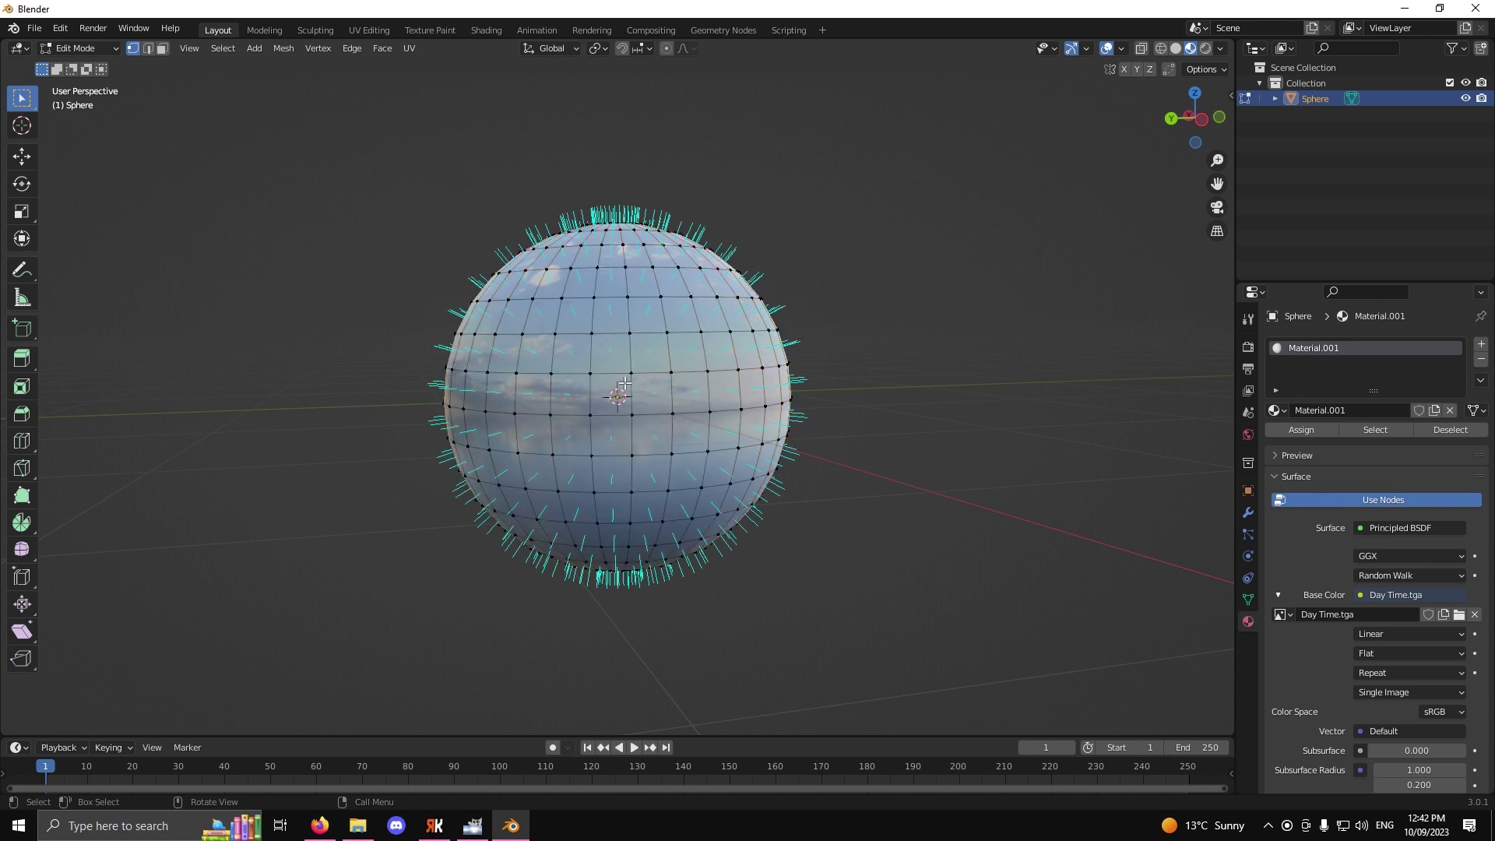
key(a)
click(281, 48)
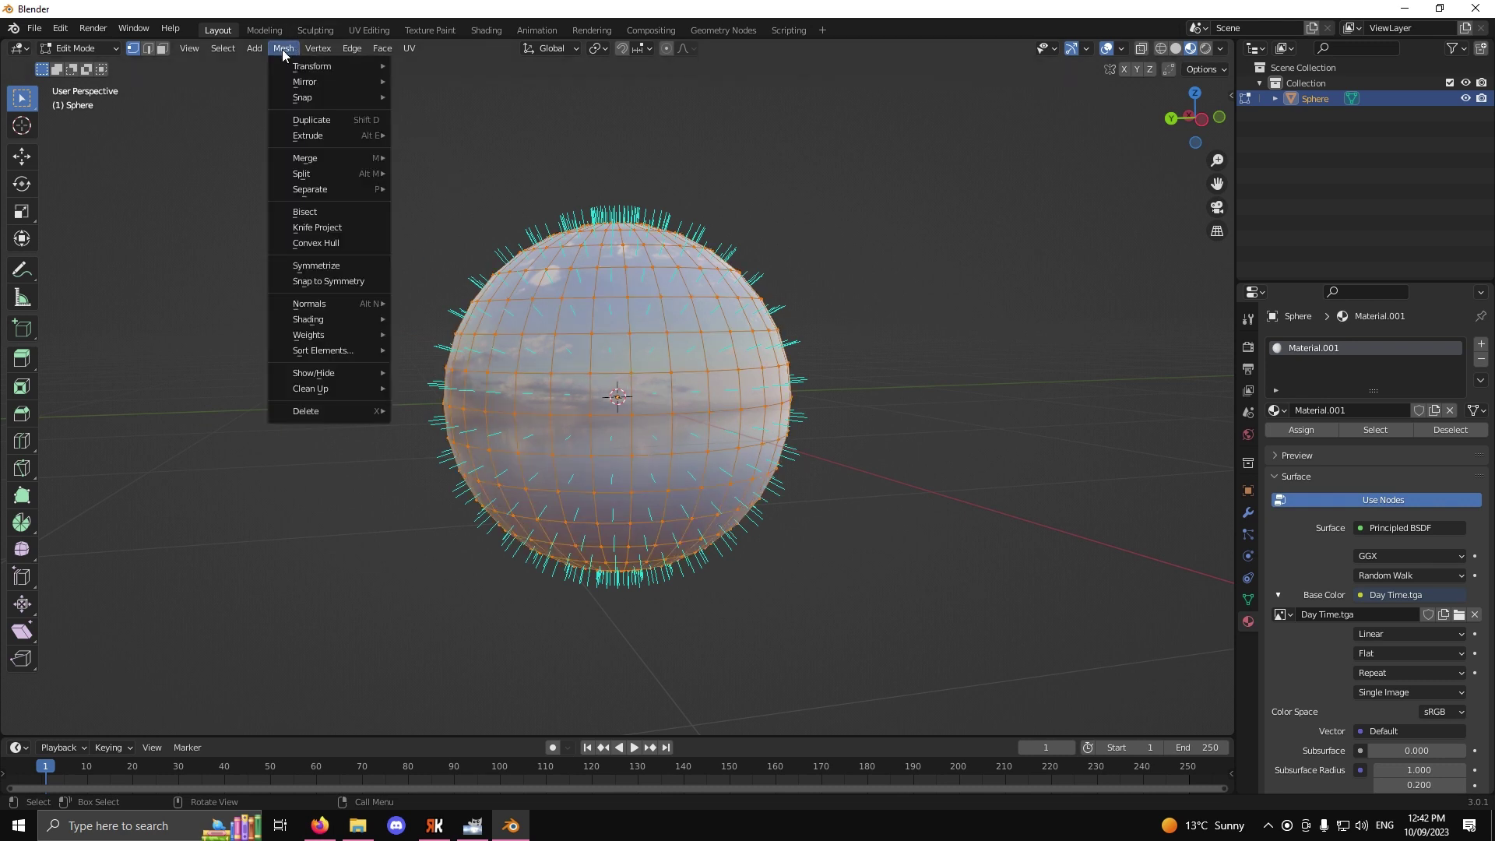
mouse_move(363, 305)
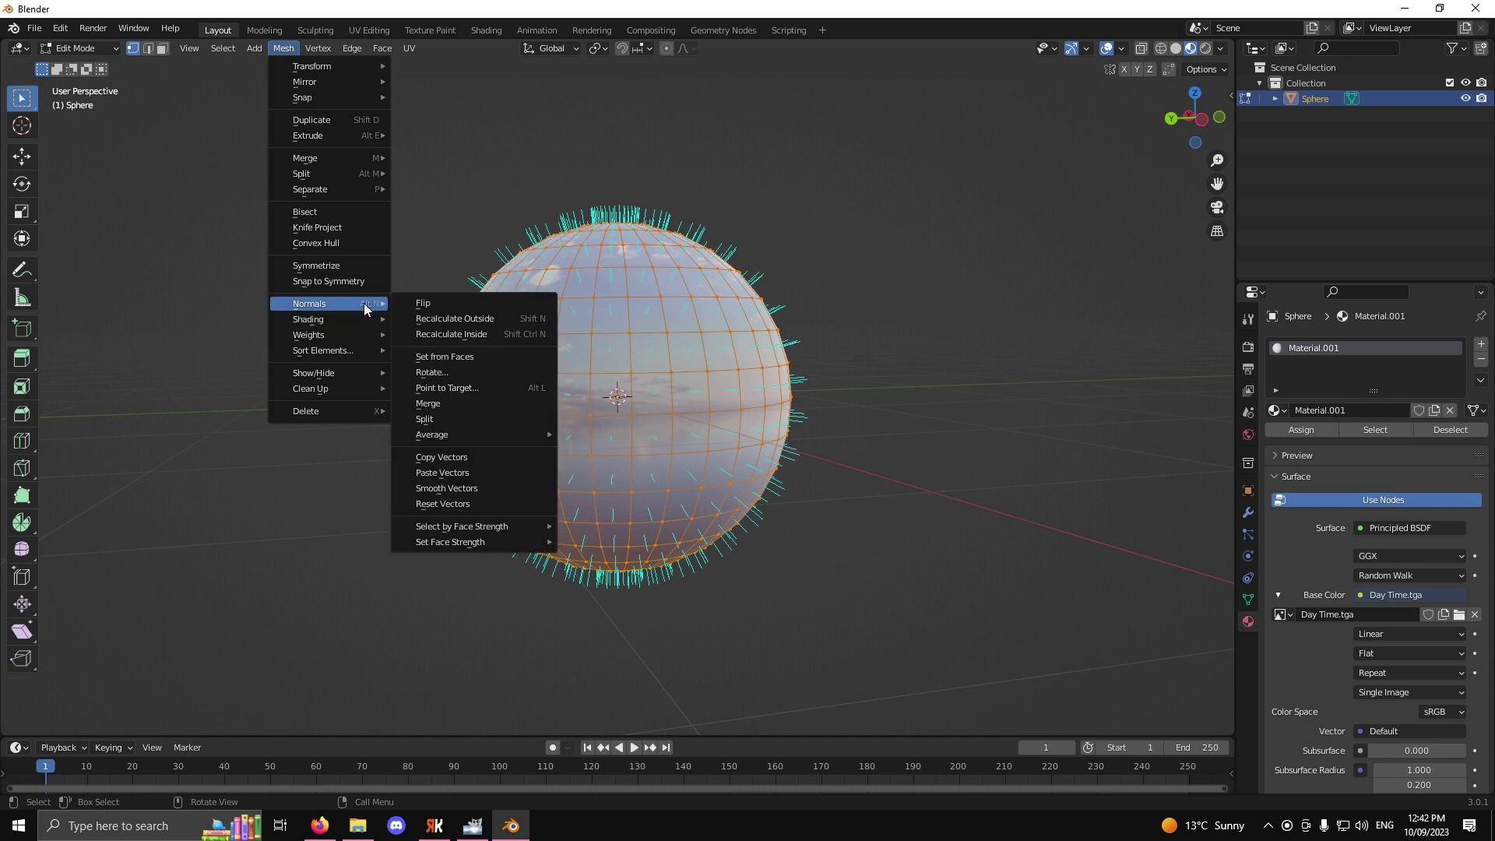
click(436, 303)
Step: Check the direction of the flipped normals from inside the sphere
scroll(648, 515, up, 5)
scroll(648, 515, up, 7)
middle_drag(645, 514, 647, 341)
middle_drag(705, 389, 423, 257)
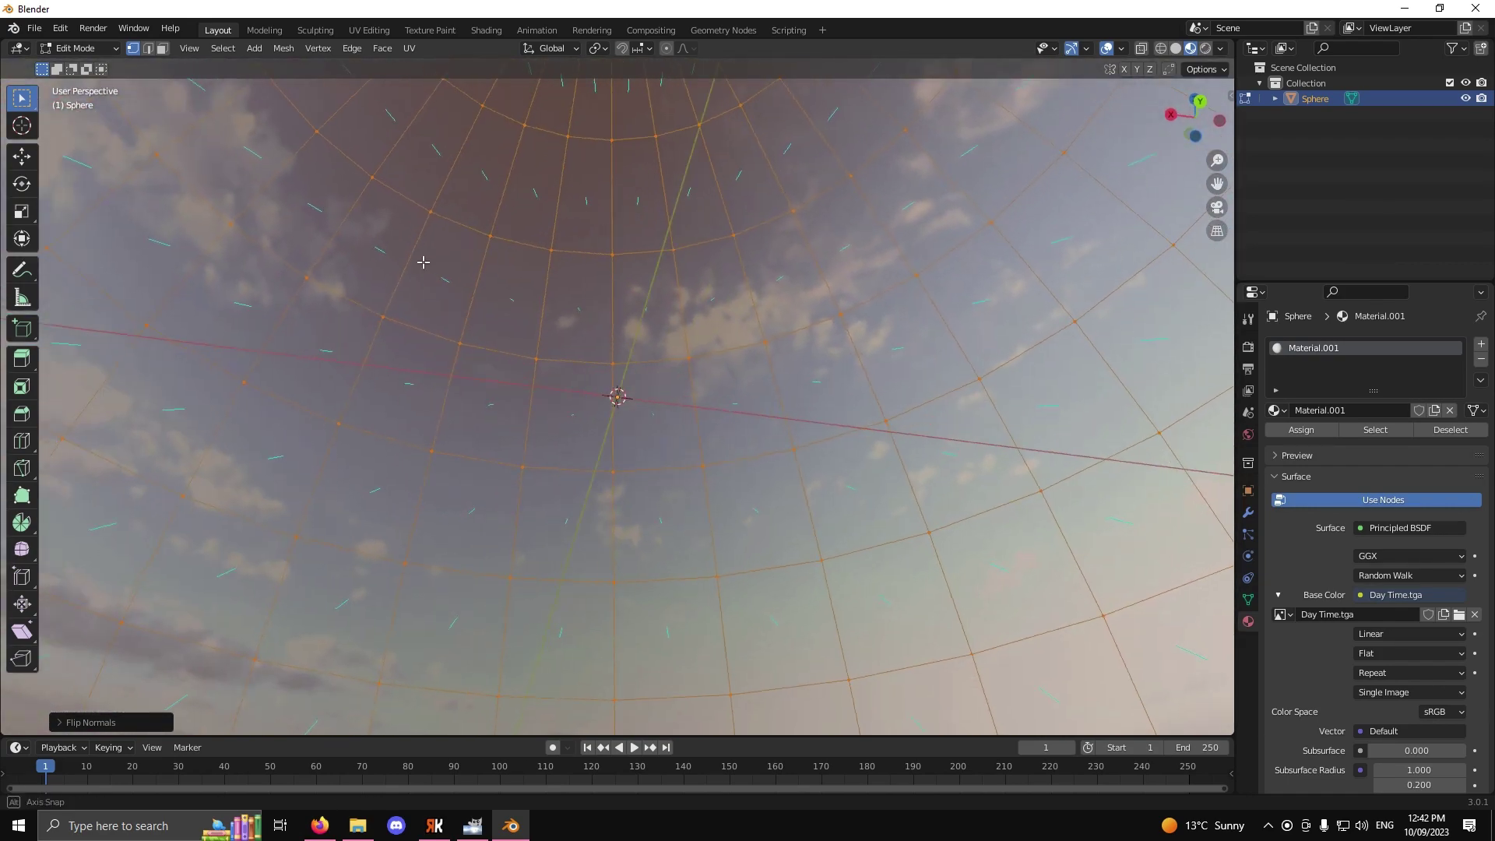
scroll(424, 257, down, 5)
middle_drag(557, 327, 514, 474)
scroll(515, 438, down, 5)
Step: Deselect the mesh elements and return the sphere to Object Mode
click(754, 618)
scroll(754, 618, up, 3)
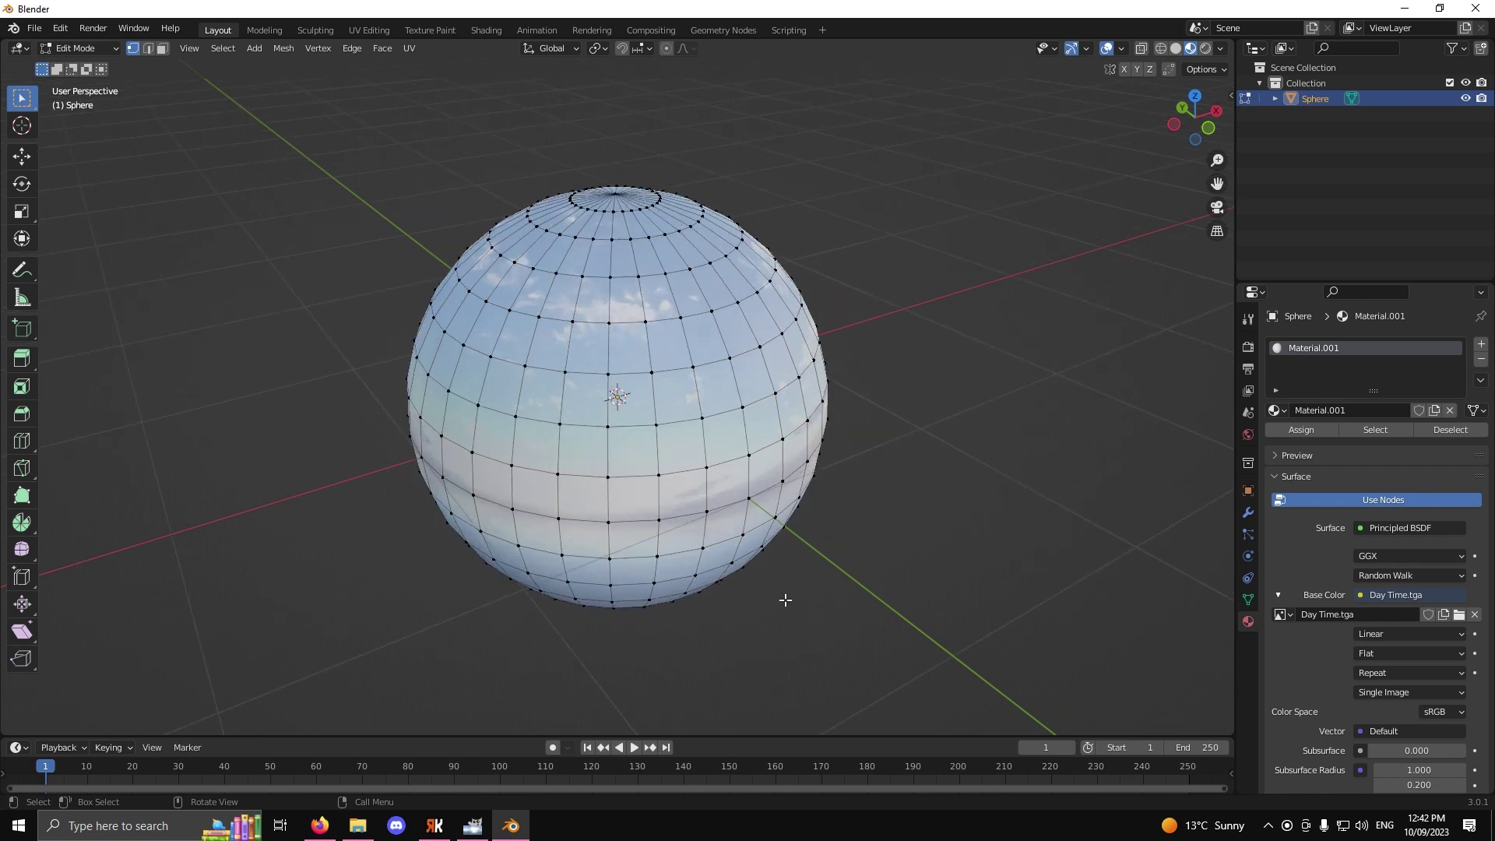
key(Tab)
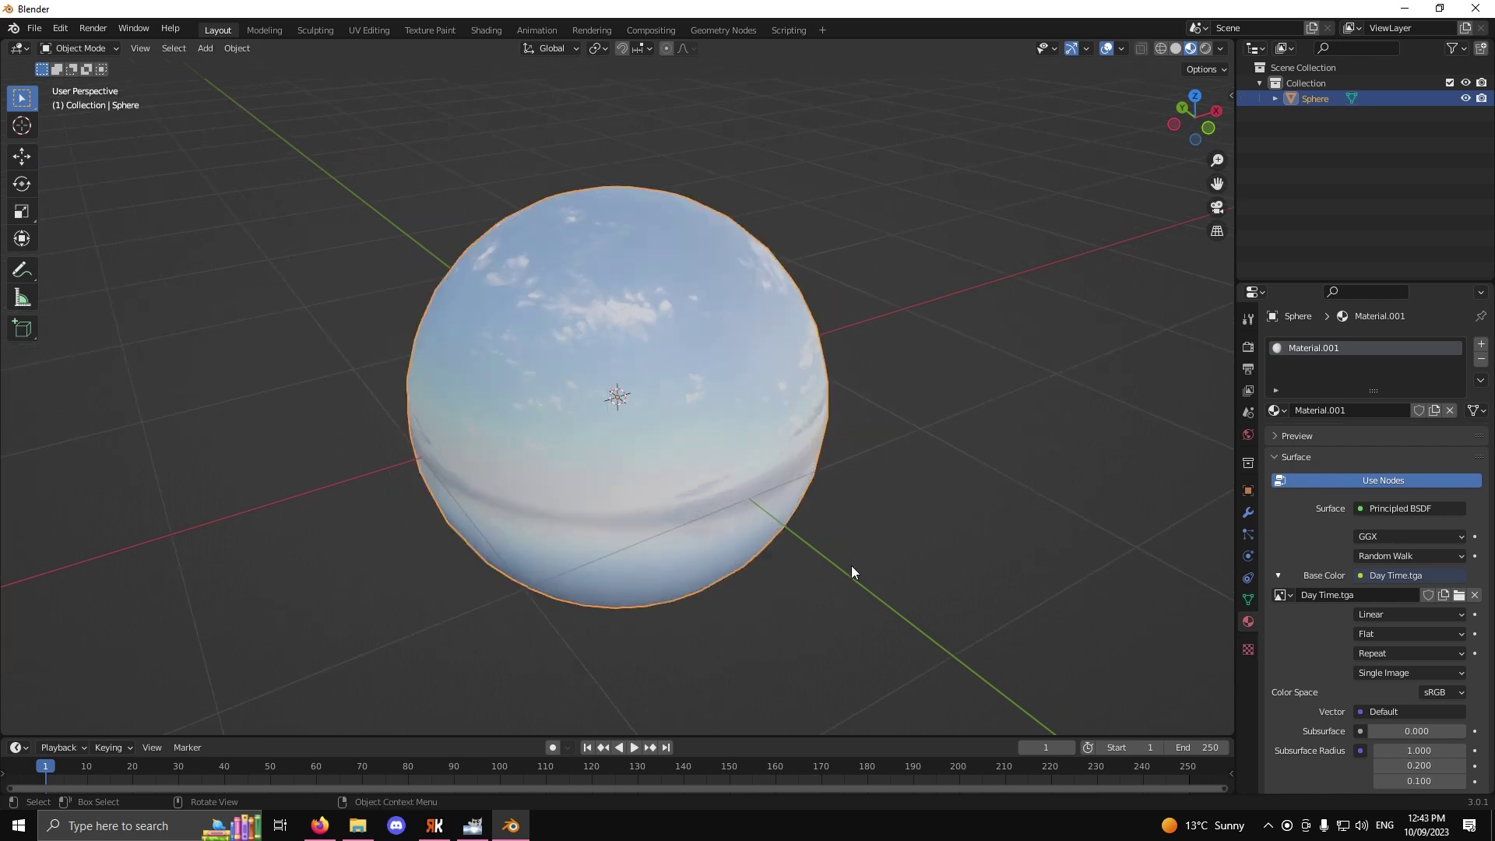
middle_drag(851, 574, 921, 516)
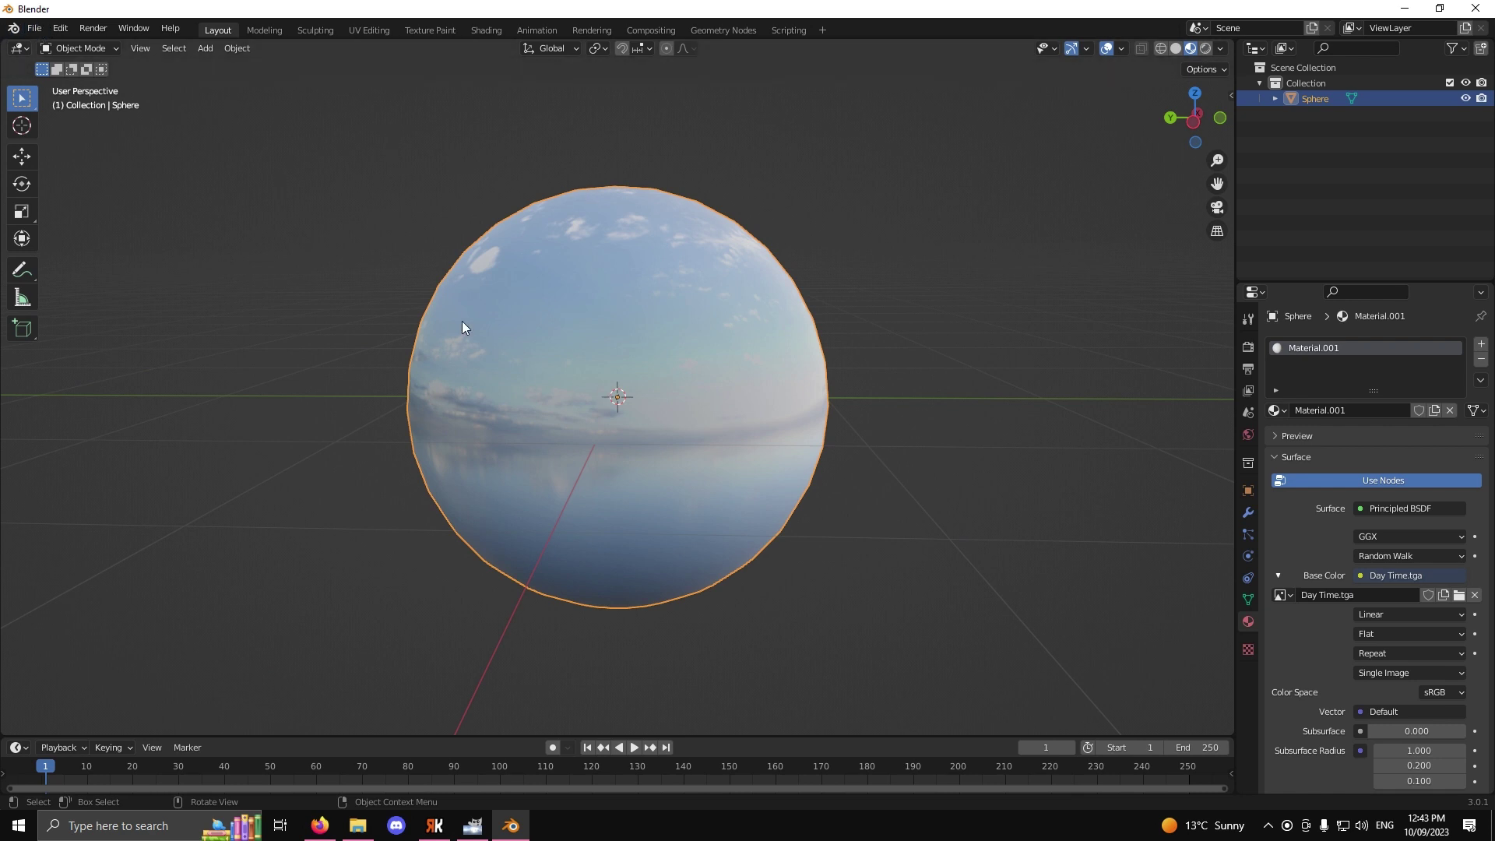
Step: Start an FBX export in the recent Day Time folder, limited to selected objects and the Mesh object type
click(36, 31)
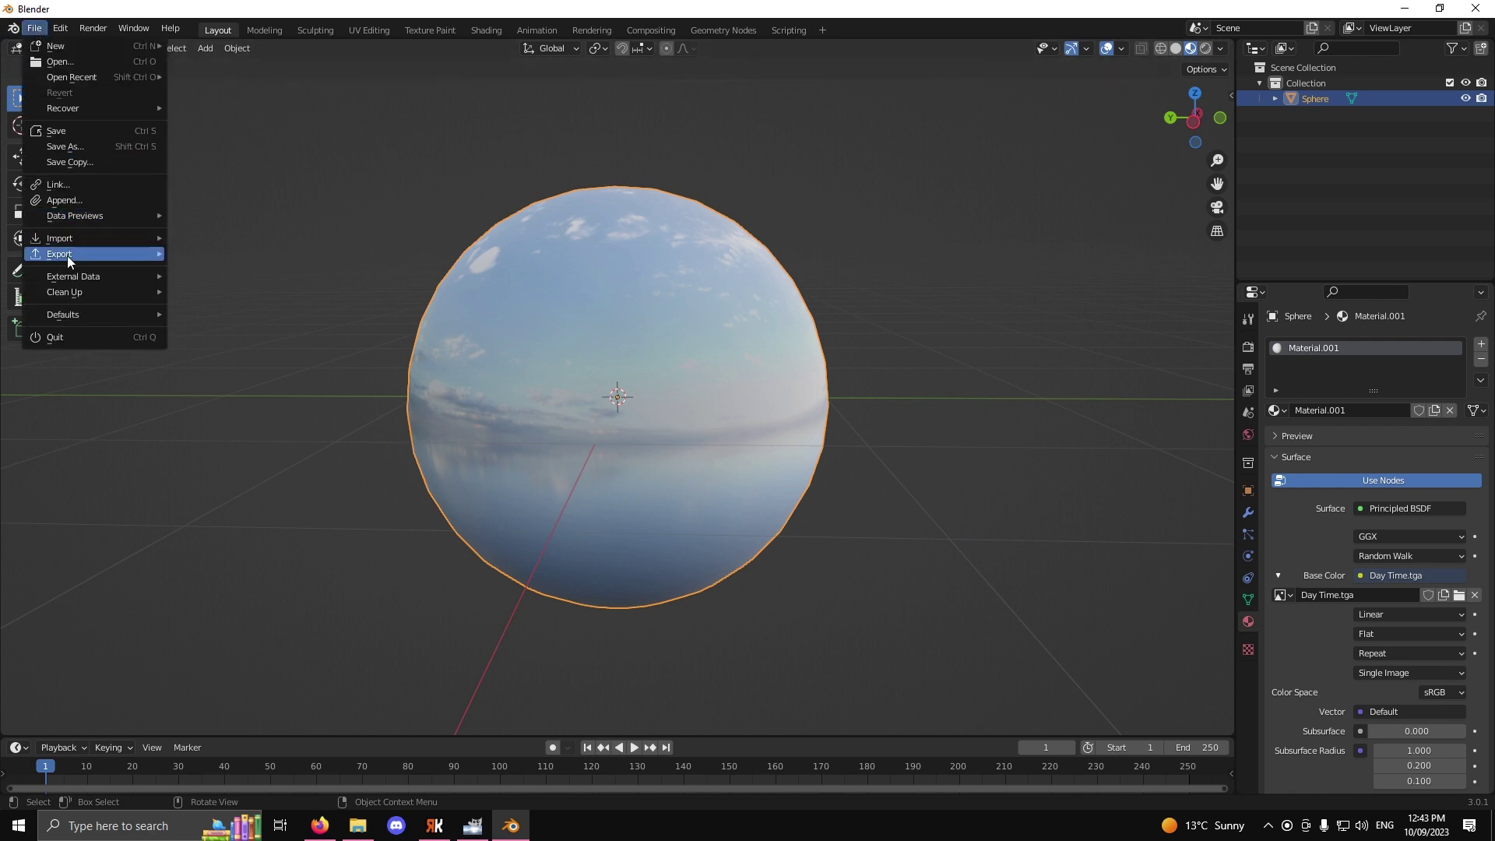
mouse_move(67, 256)
click(235, 378)
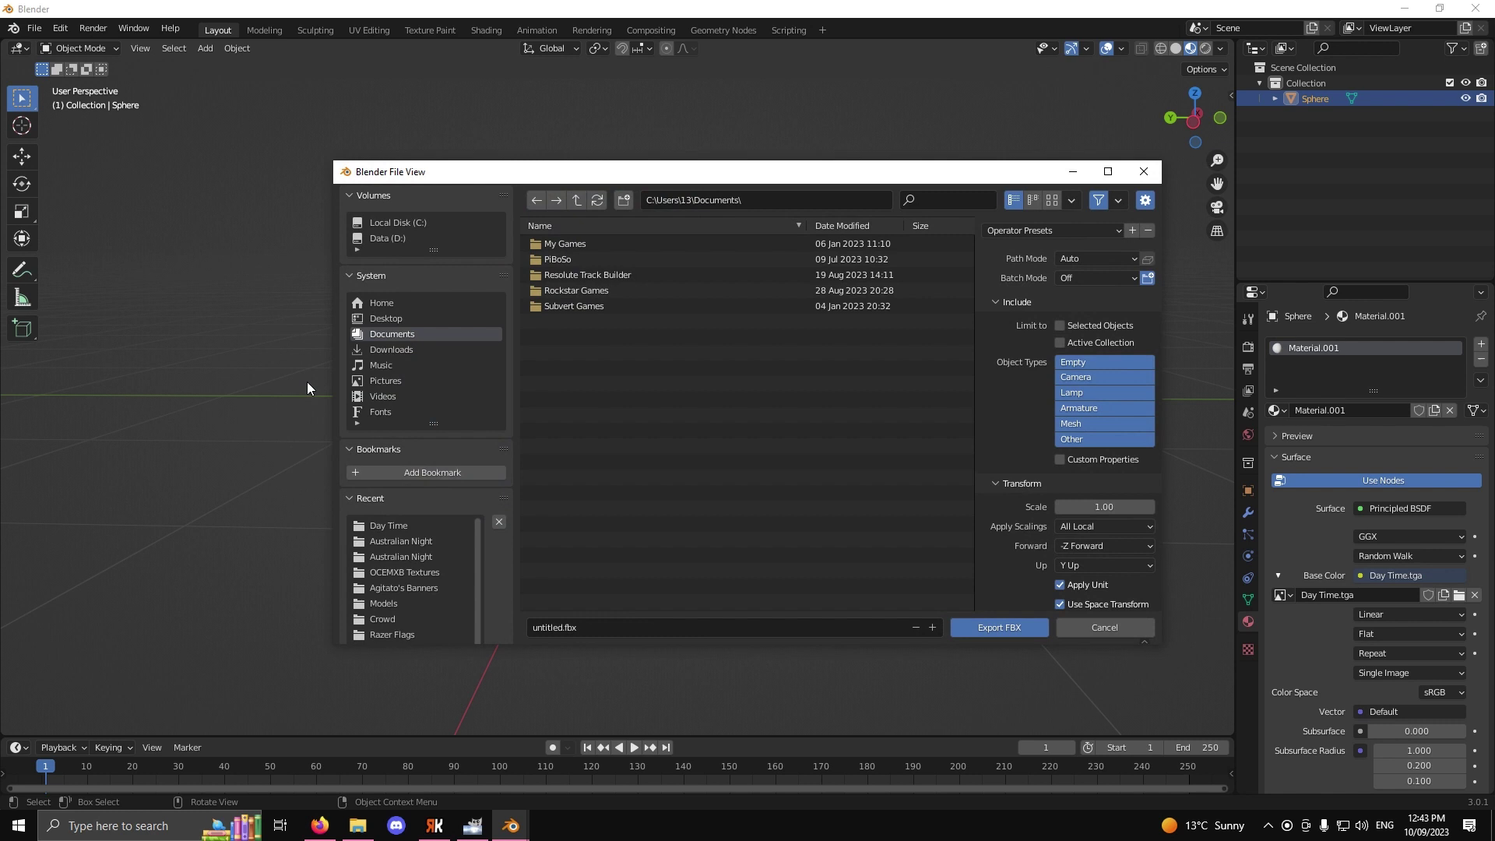
click(394, 525)
click(1074, 425)
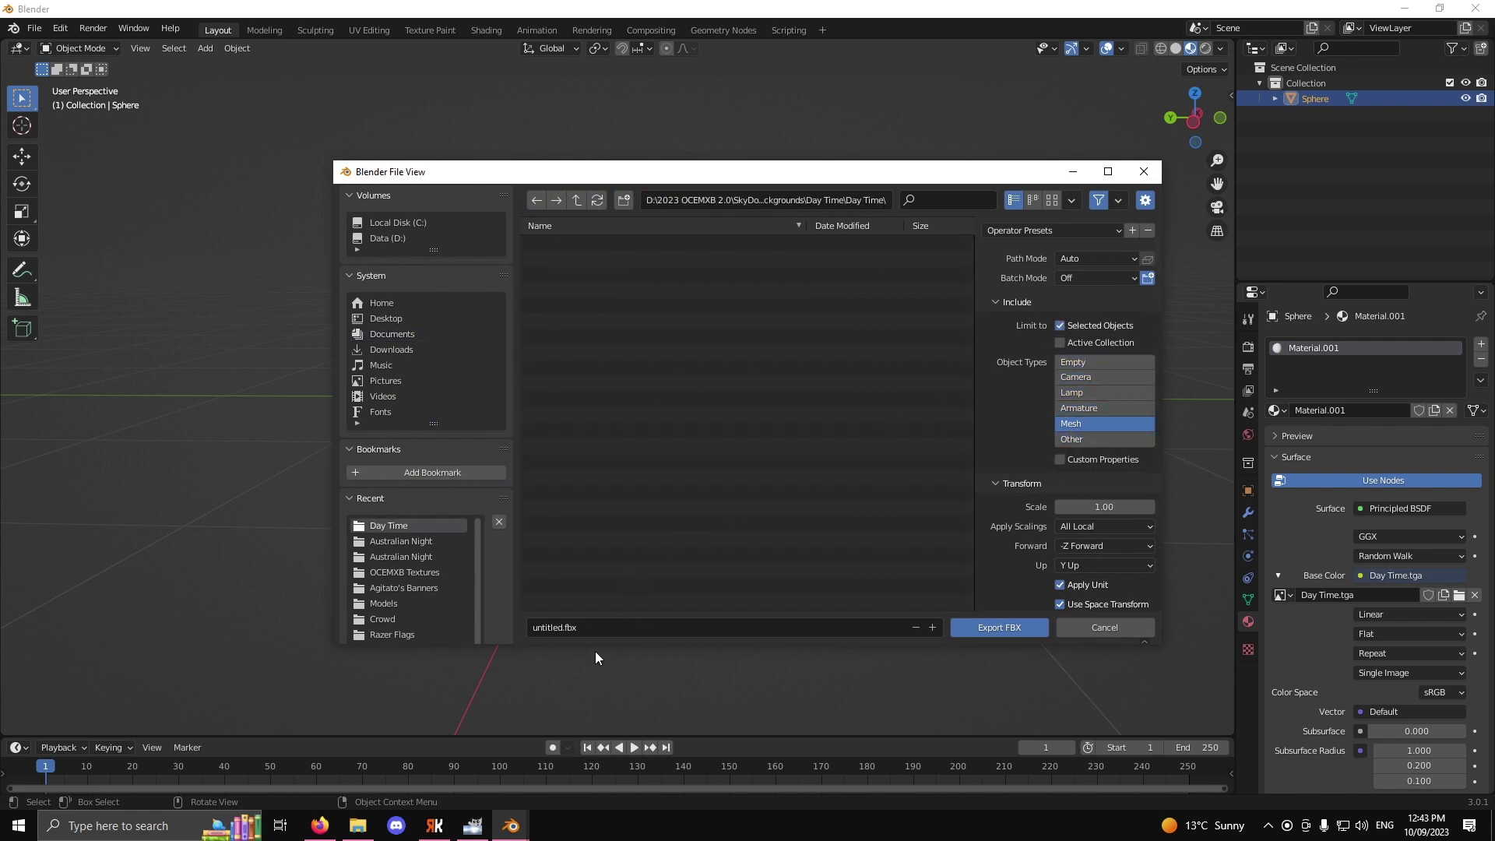
Step: Change the export location to the parent Day Time folder inside SkyDomes and Backgrounds
click(868, 201)
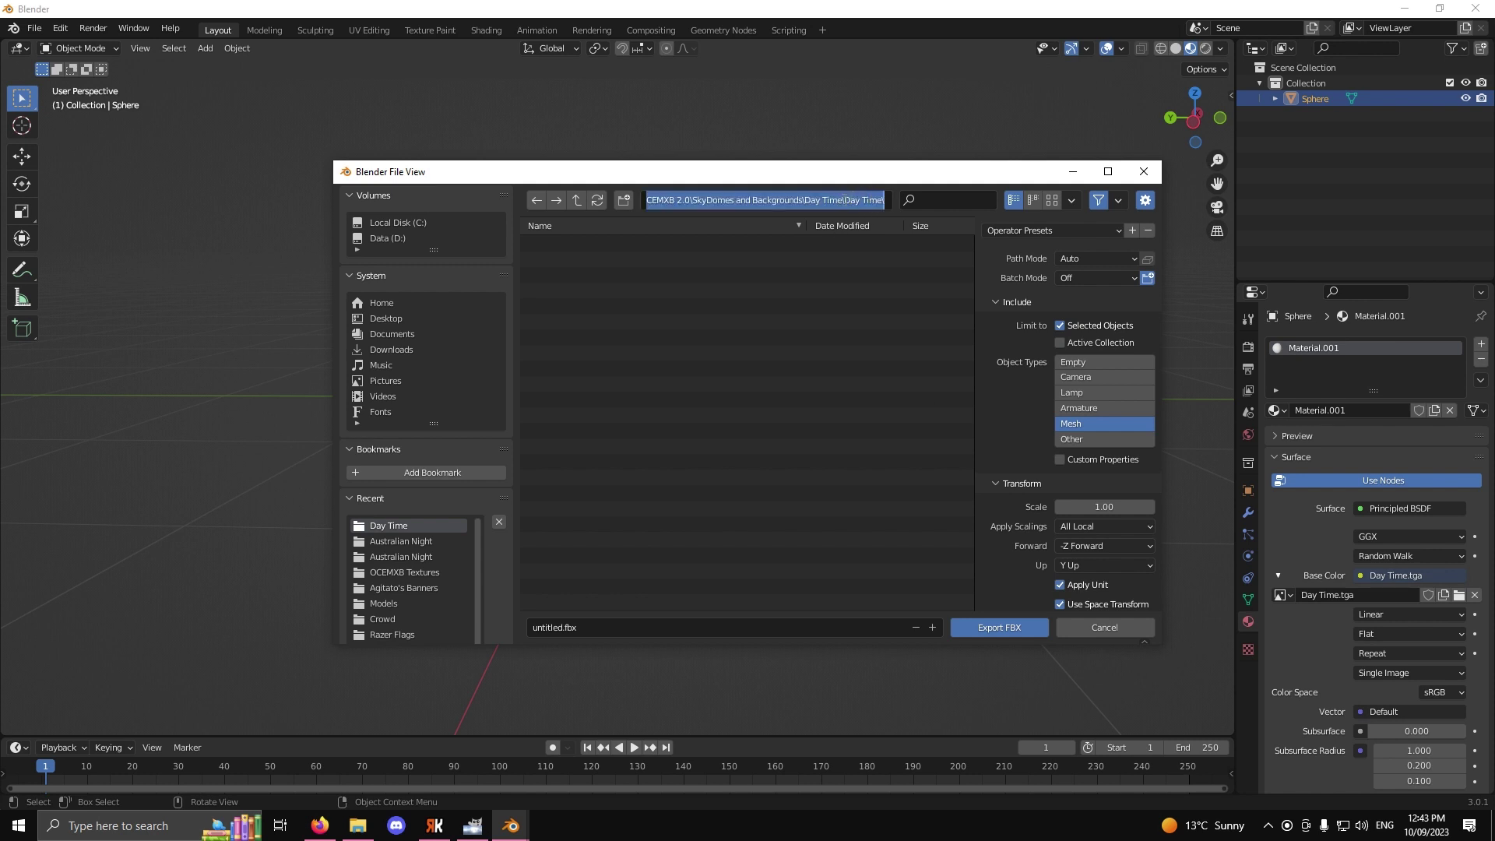
drag(846, 200, 1074, 209)
key(BackSpace)
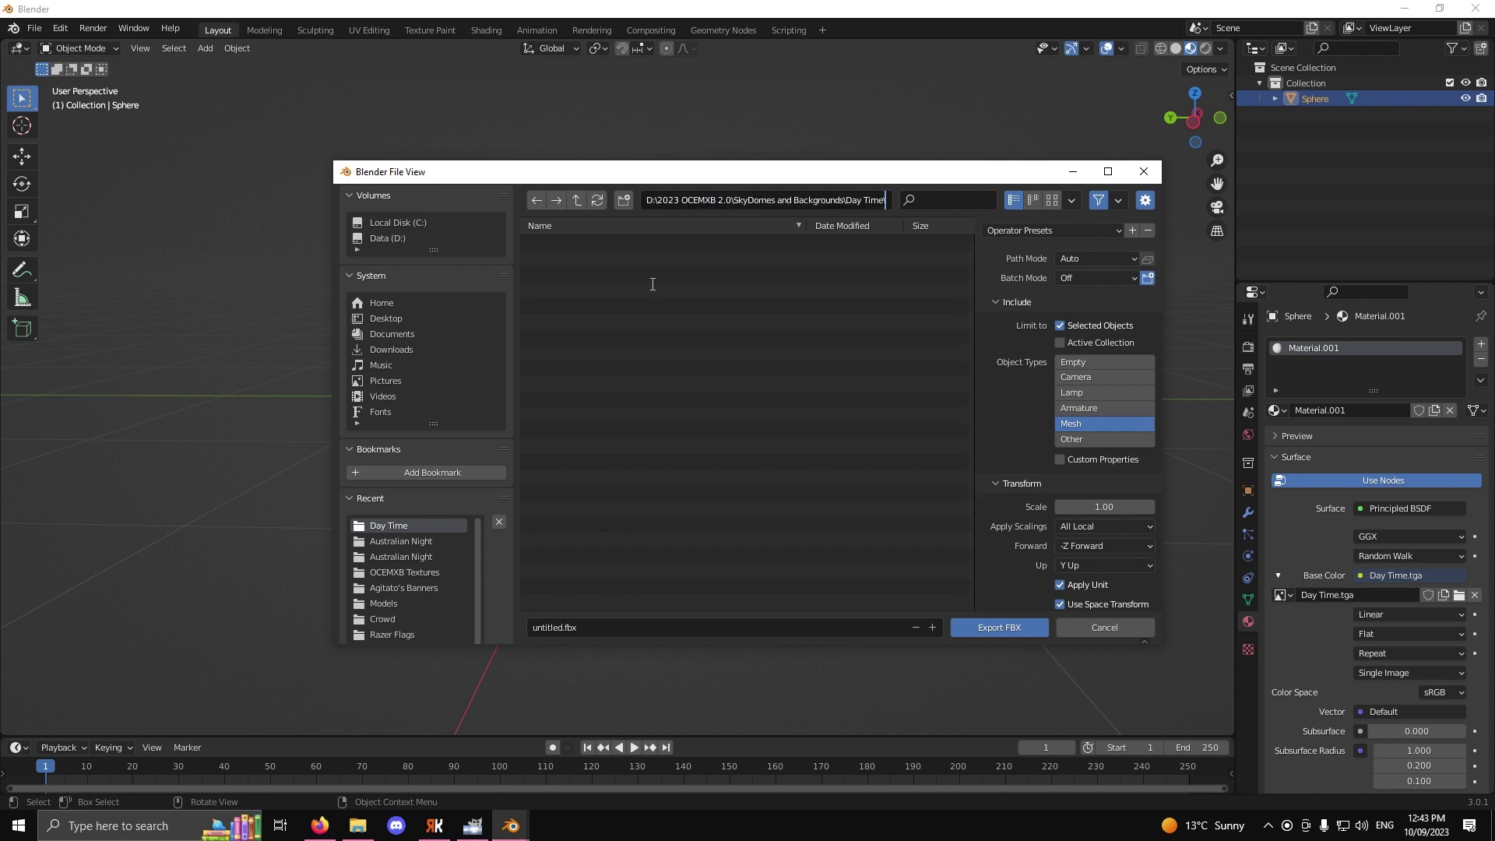
key(Return)
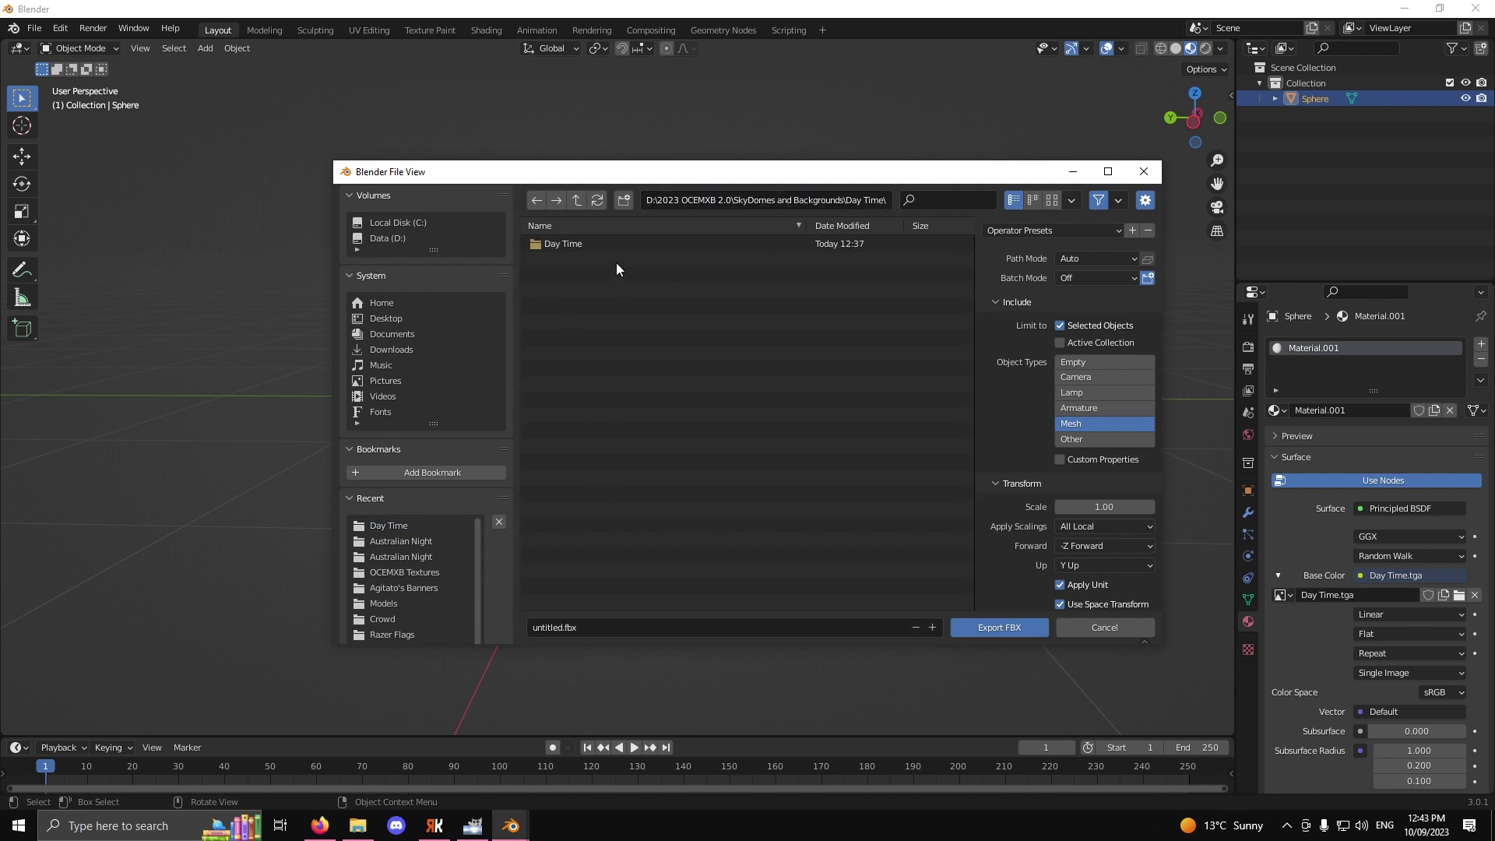
double_click(574, 246)
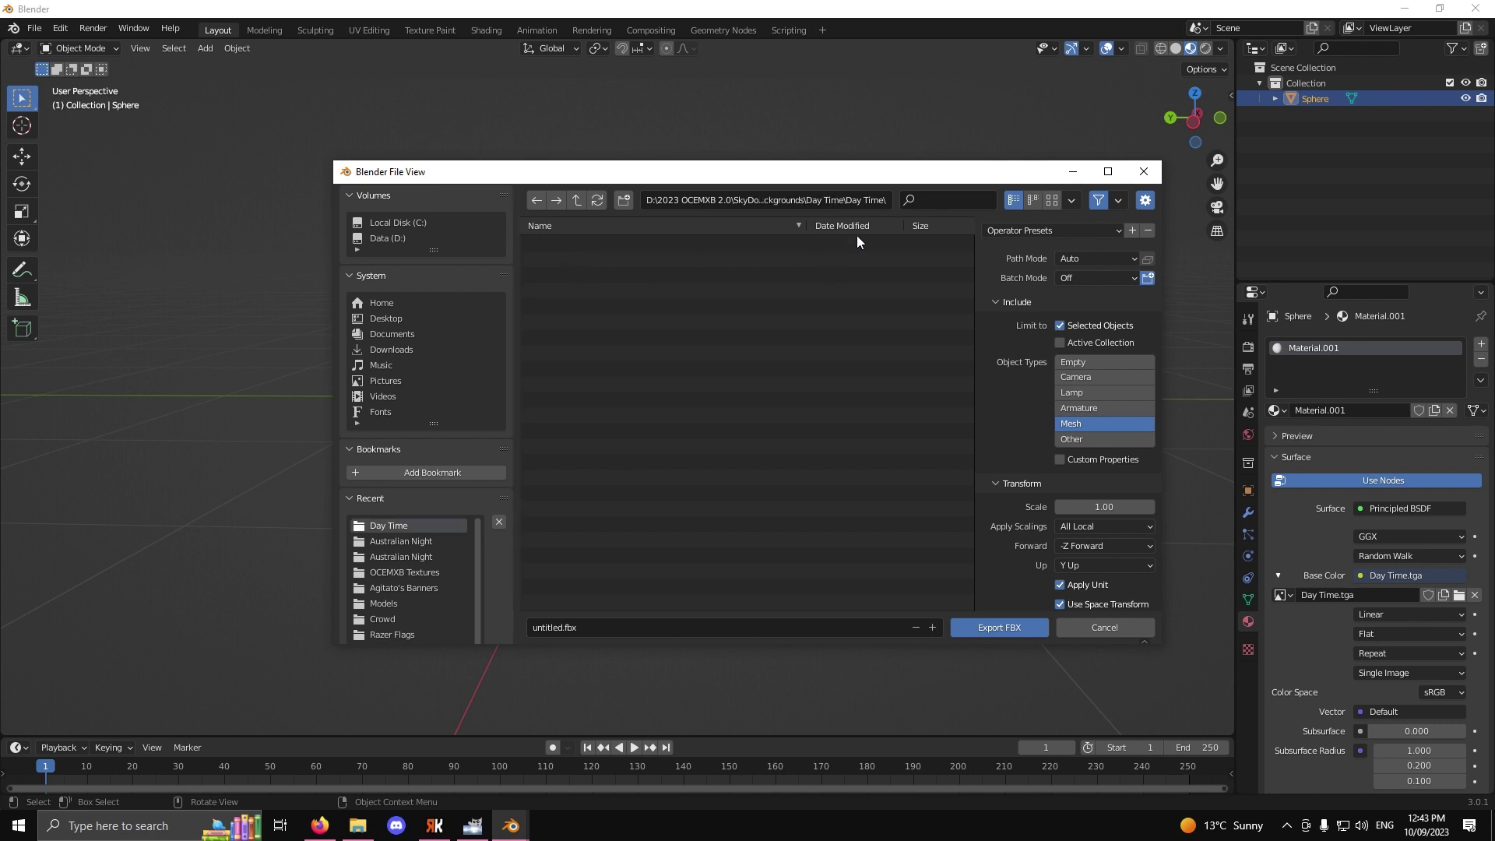
click(392, 333)
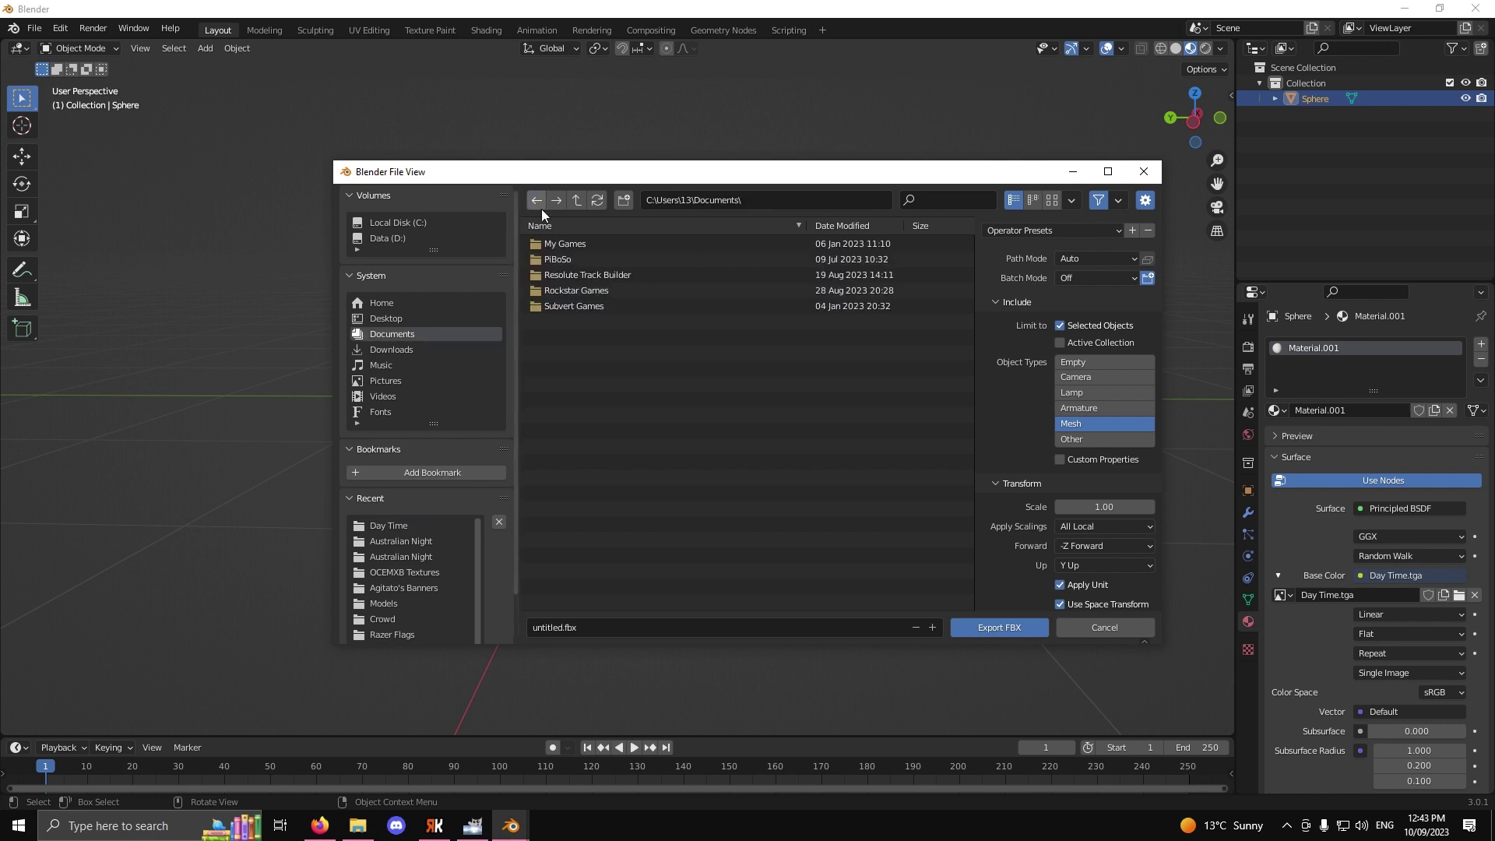
click(418, 524)
click(845, 196)
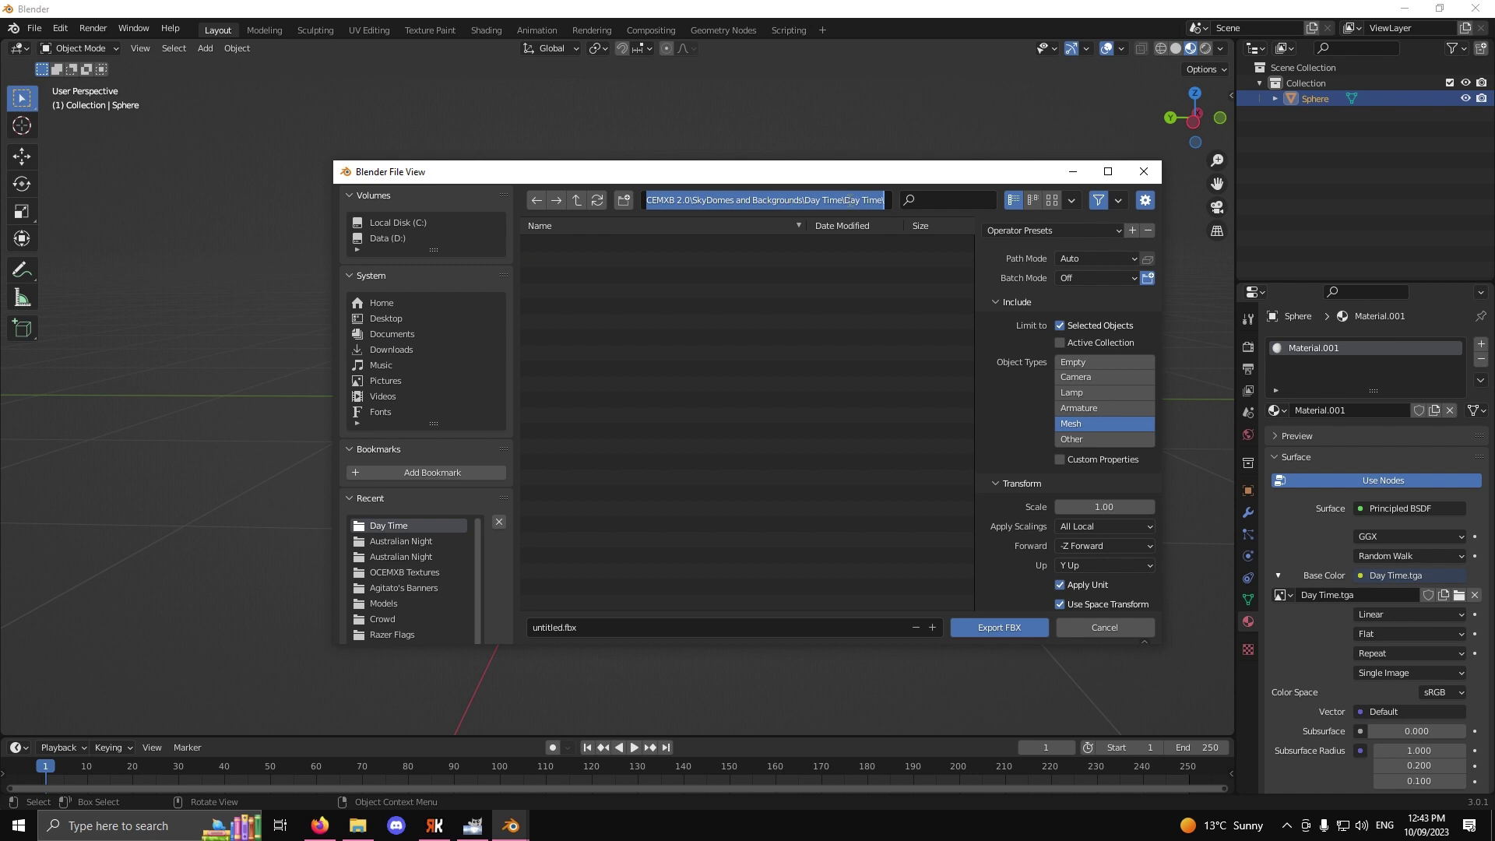
drag(848, 200, 886, 200)
key(BackSpace)
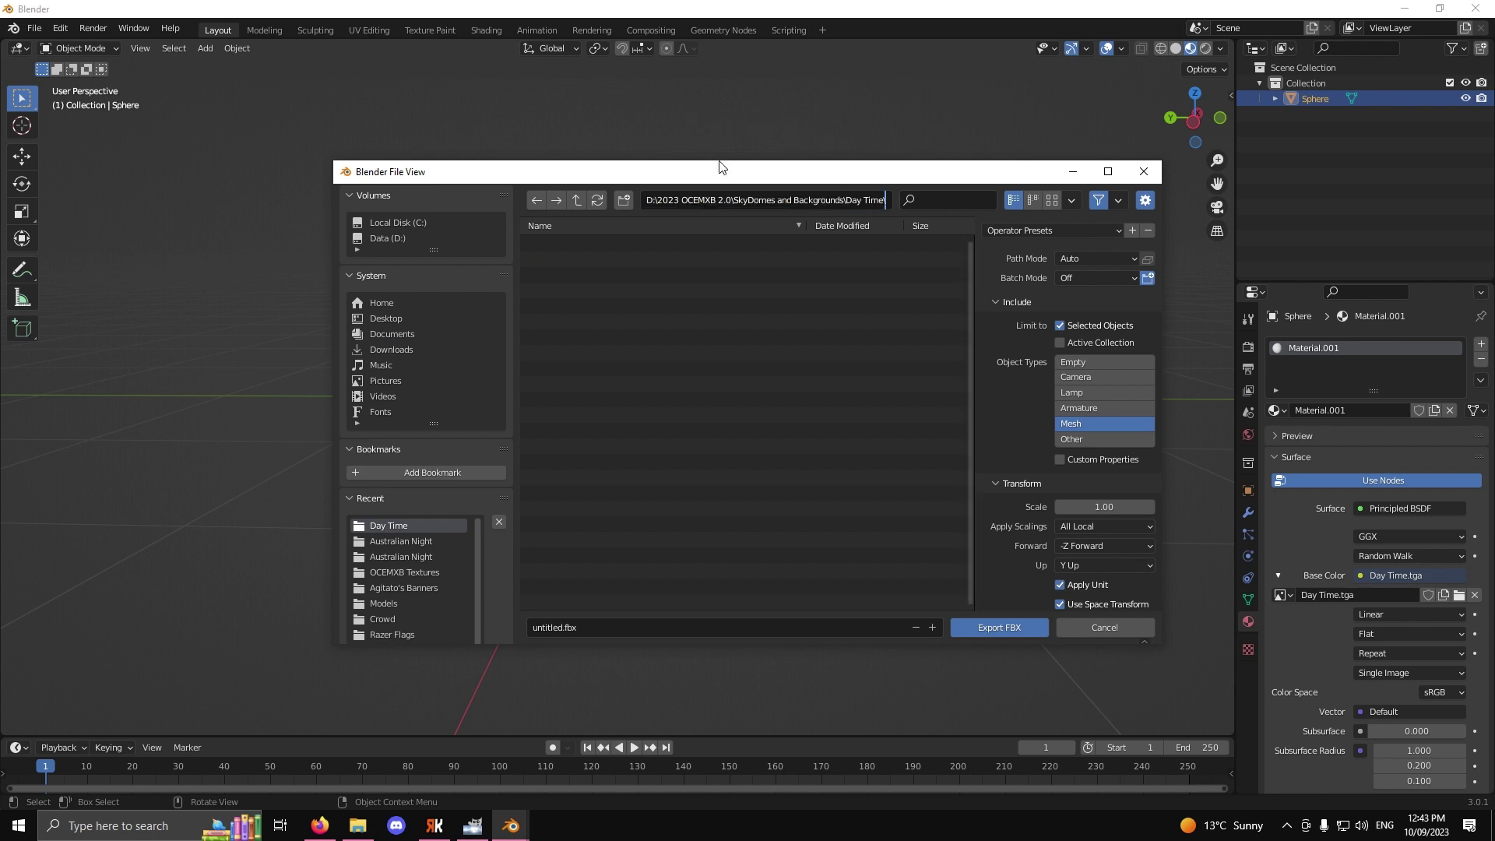
key(Return)
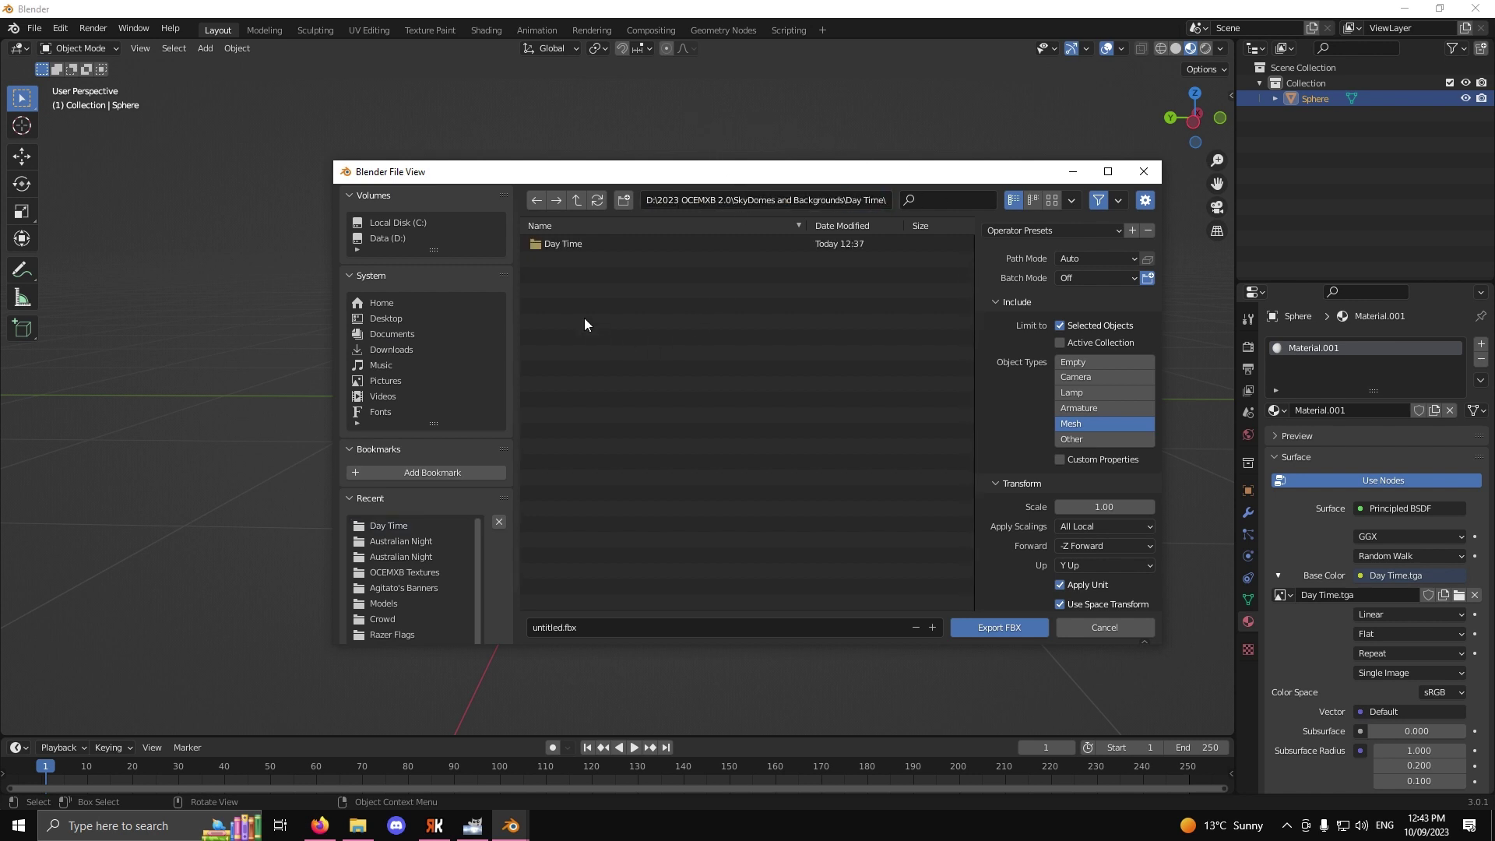
Step: Name the export file Day Time.fbx and export the sphere
click(593, 628)
text(Day Time)
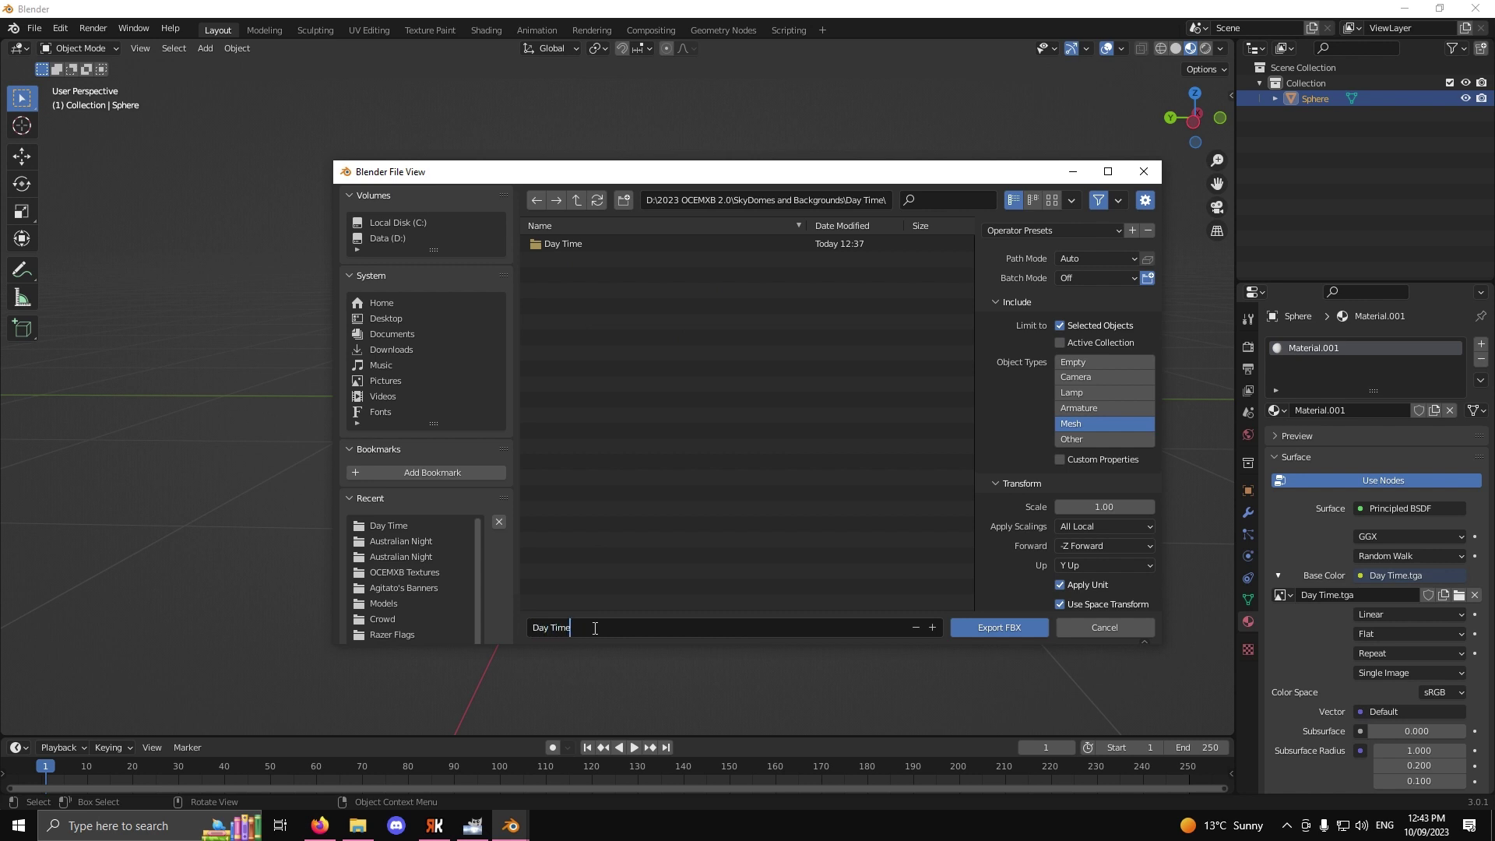
text(.fbx)
key(Return)
click(999, 626)
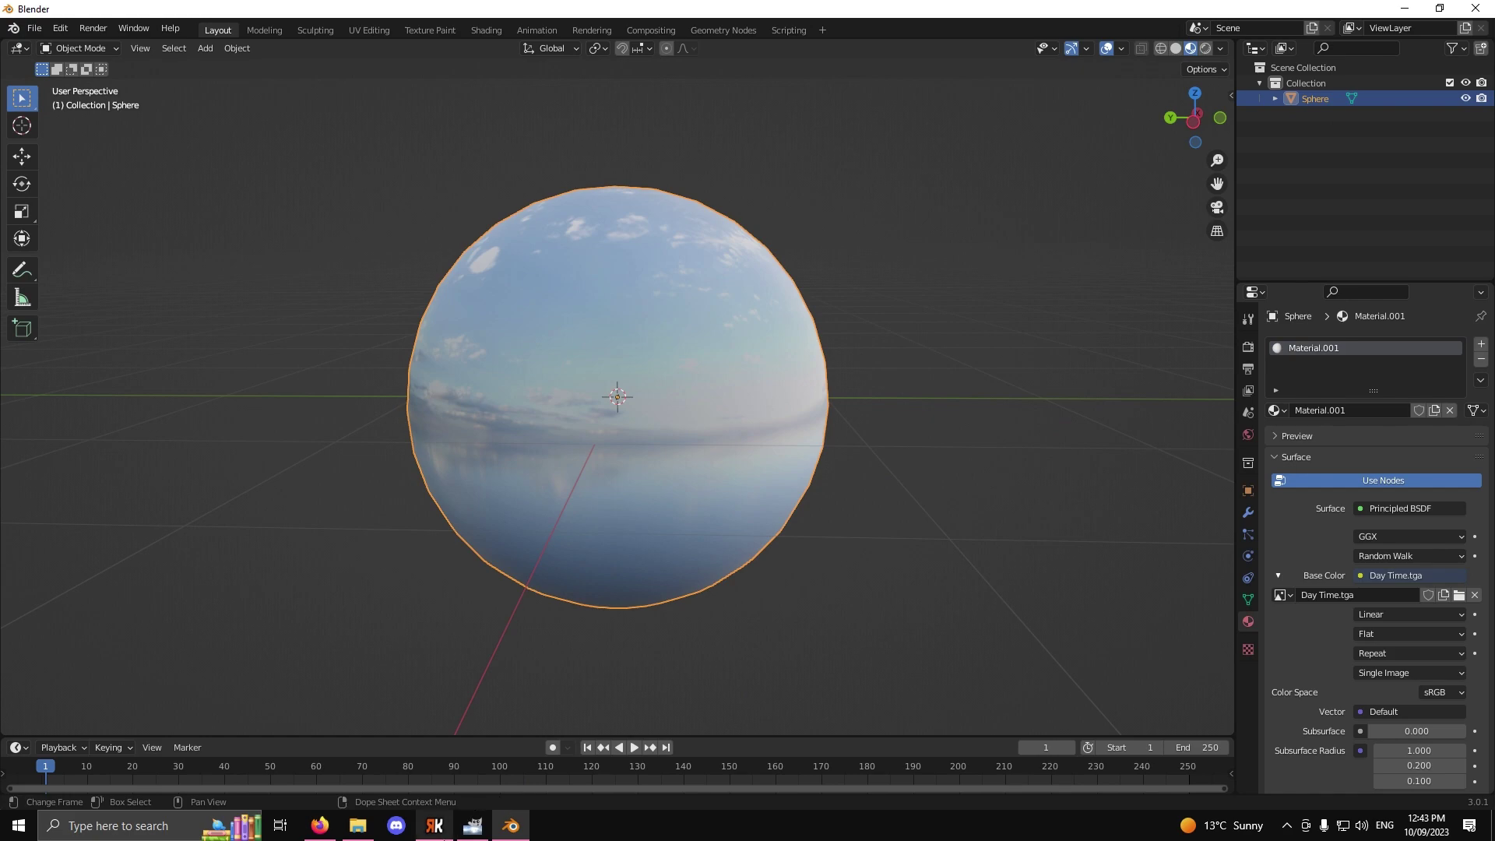
Step: Switch to Resolute MXB Track Builder Helper, open Fbx2Edf and load Day Time.fbx from the Day Time folder in SkyDomes and Backgrounds
click(434, 724)
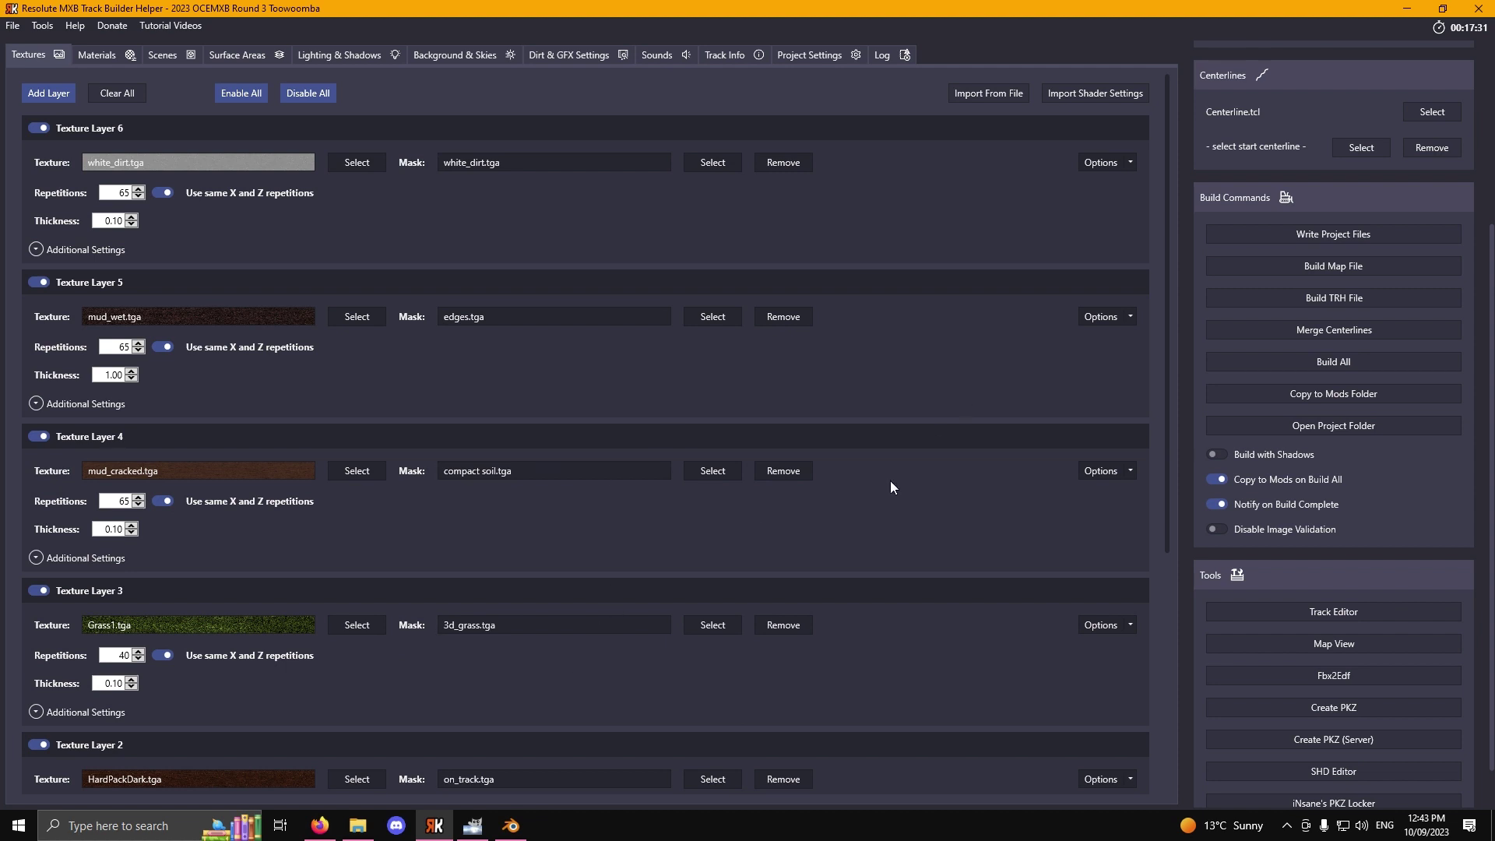
click(1352, 674)
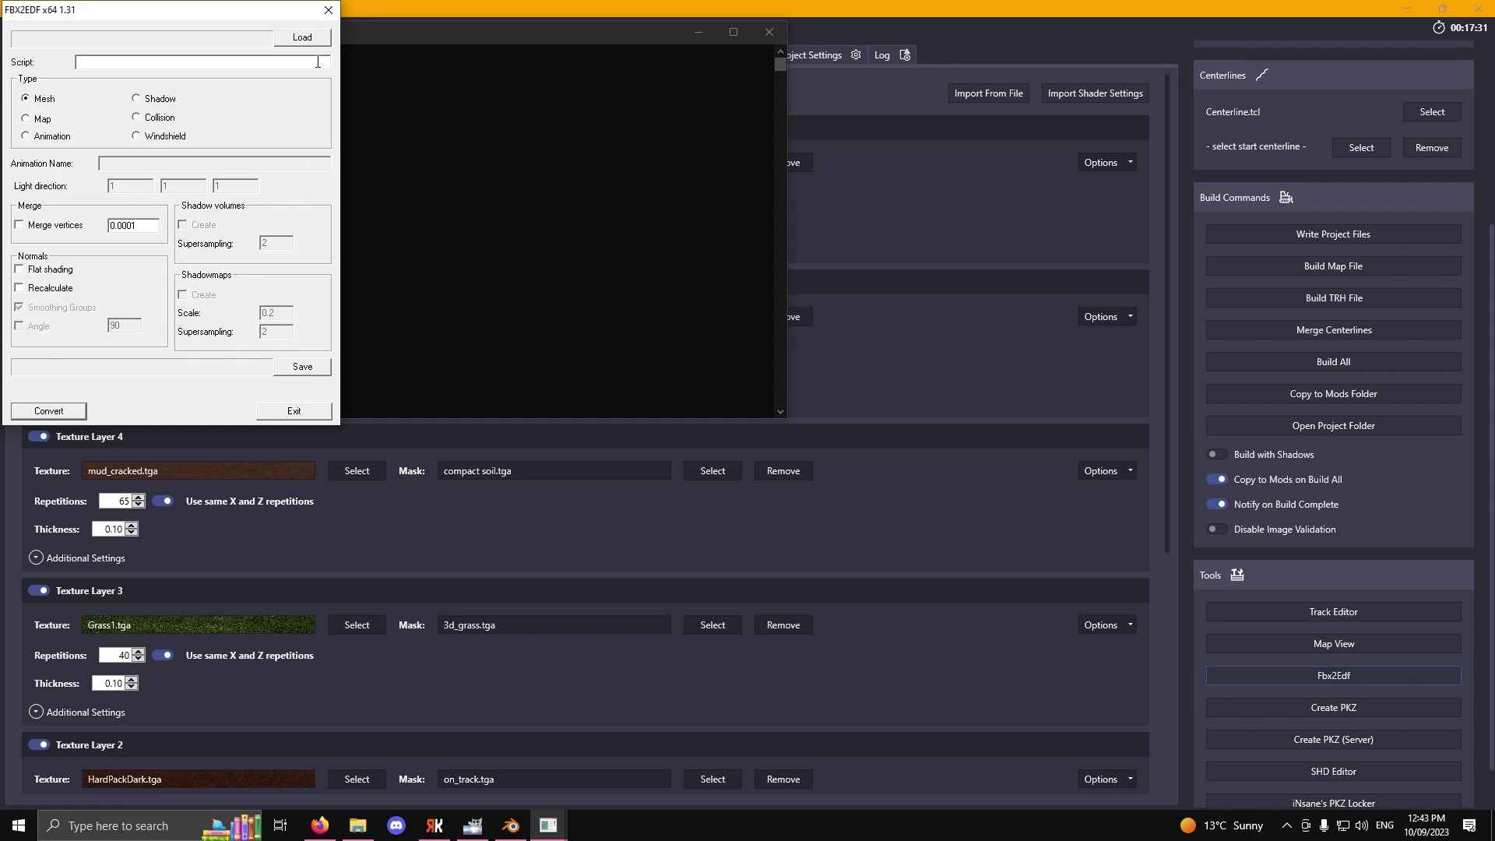
click(301, 38)
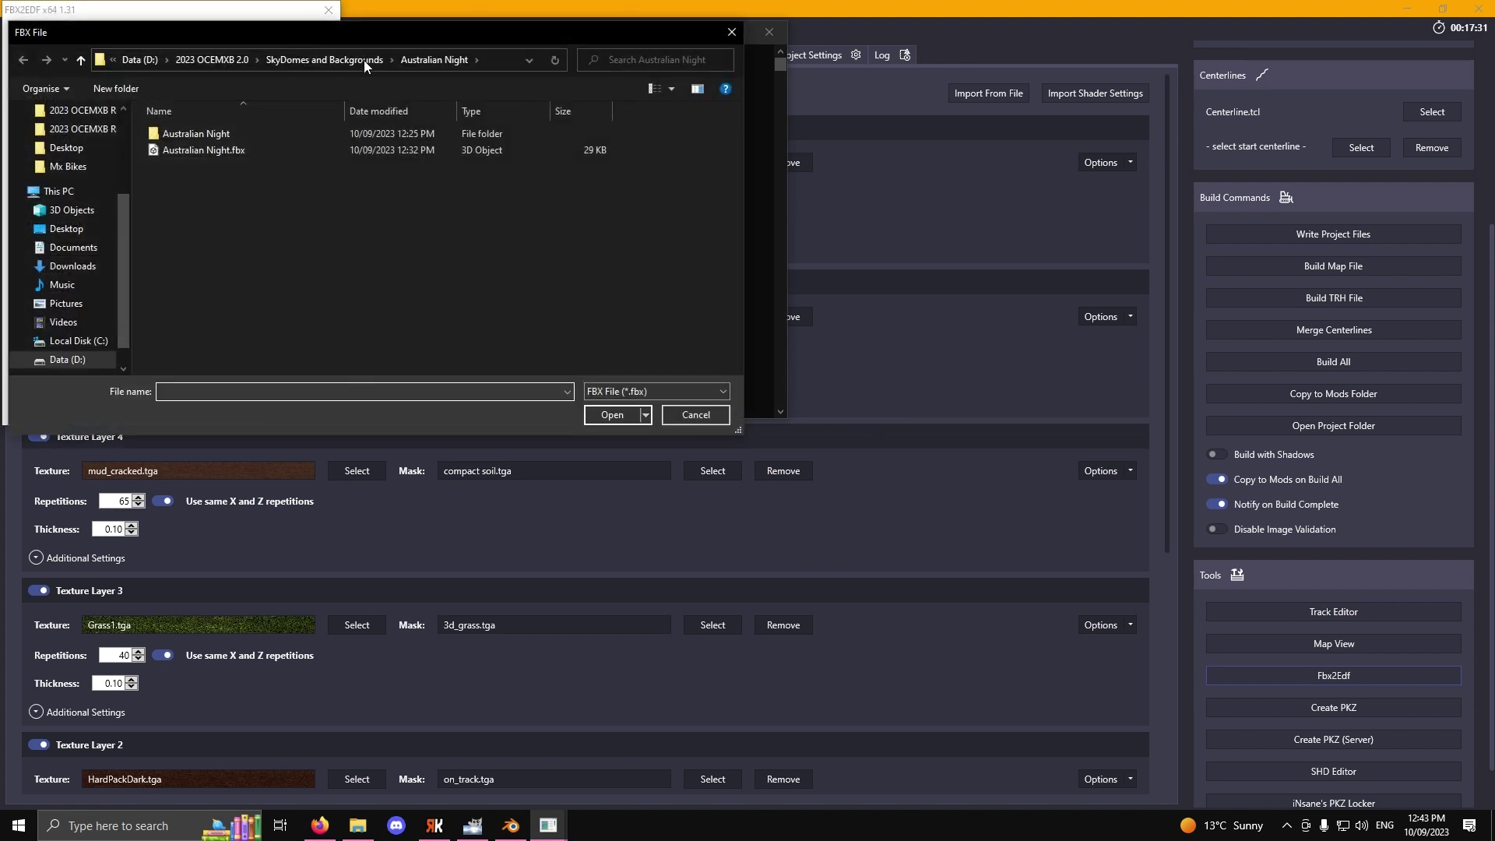
click(363, 59)
double_click(209, 148)
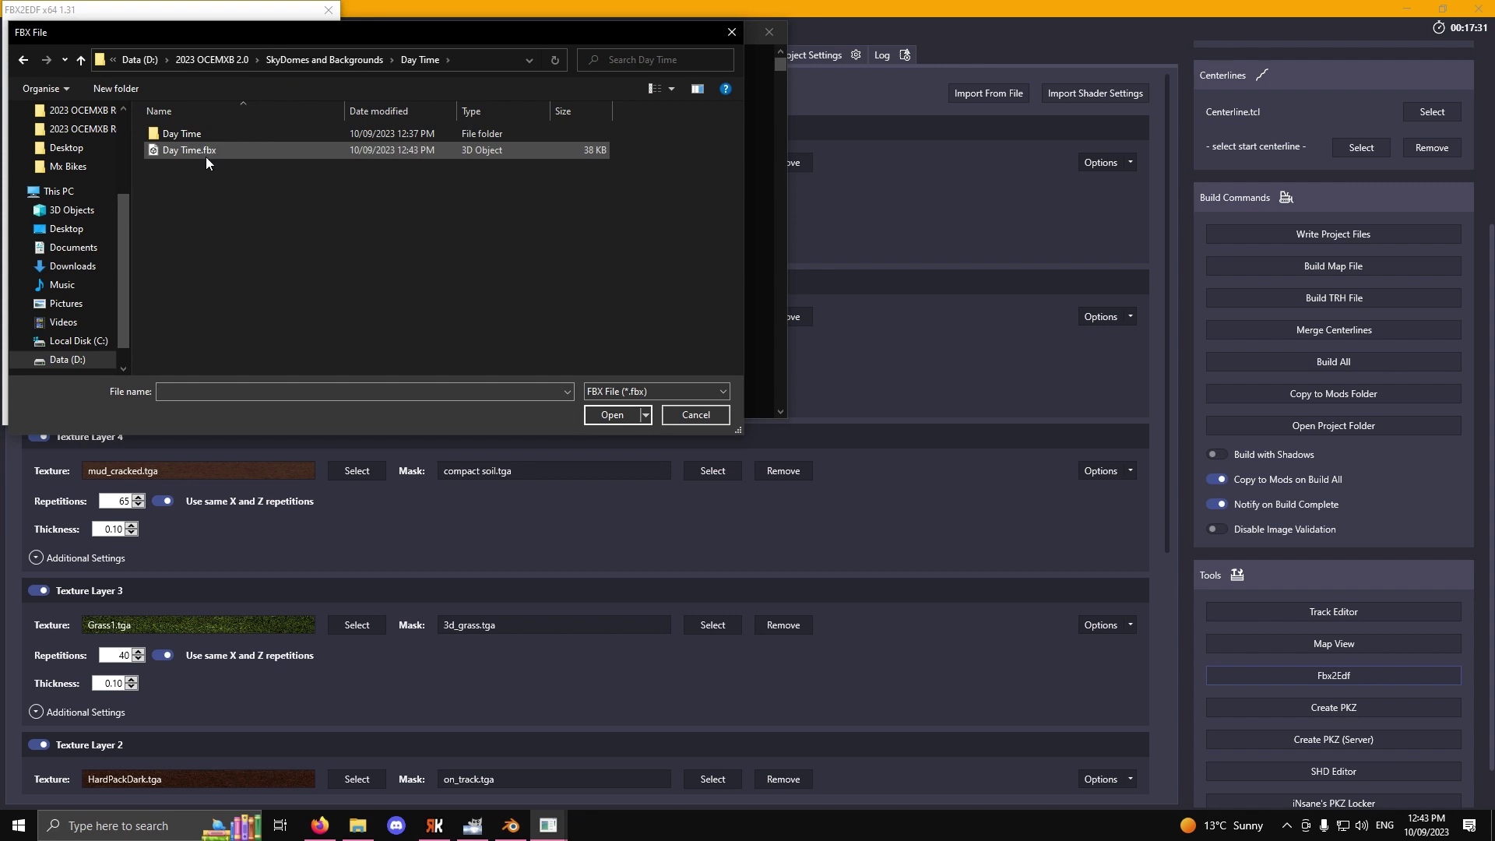
double_click(215, 151)
Step: Set the EDF output to Day Time 2 in the Day Time folder of SkyDomes and Backgrounds, then convert the FBX and close Fbx2Edf
click(292, 371)
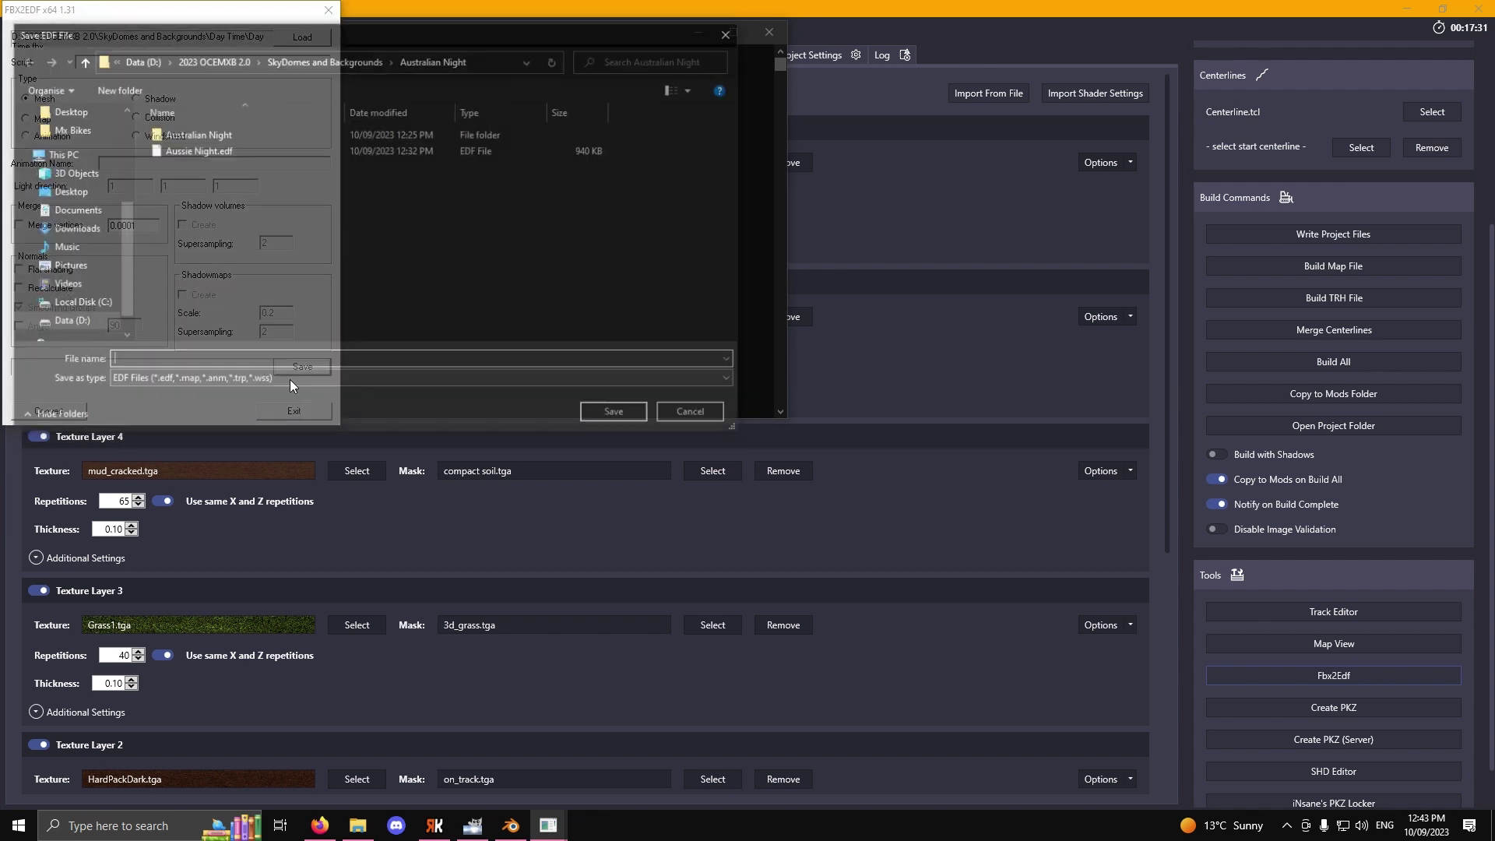
click(334, 62)
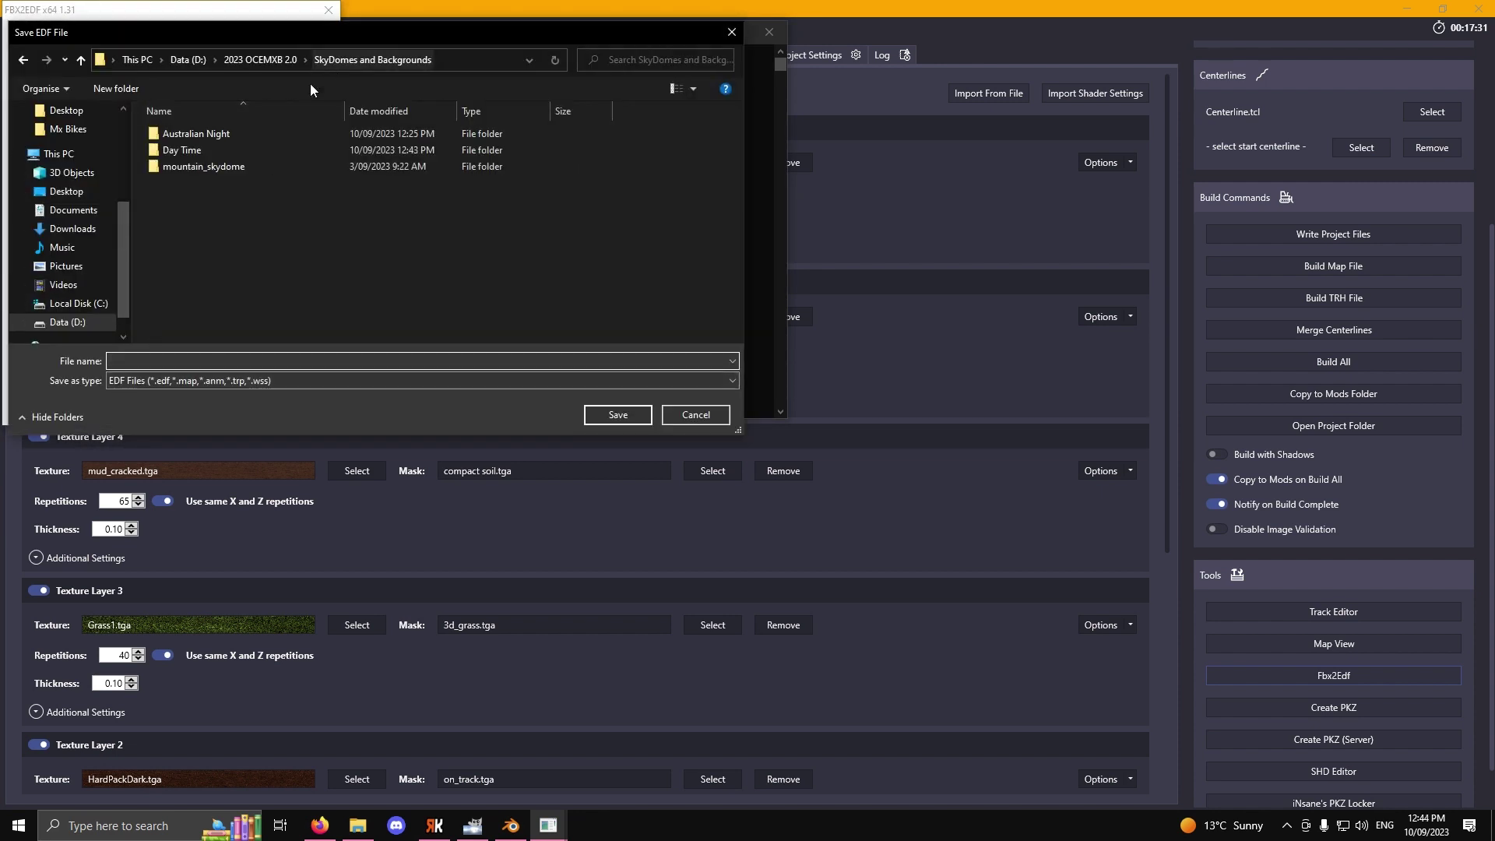
double_click(202, 147)
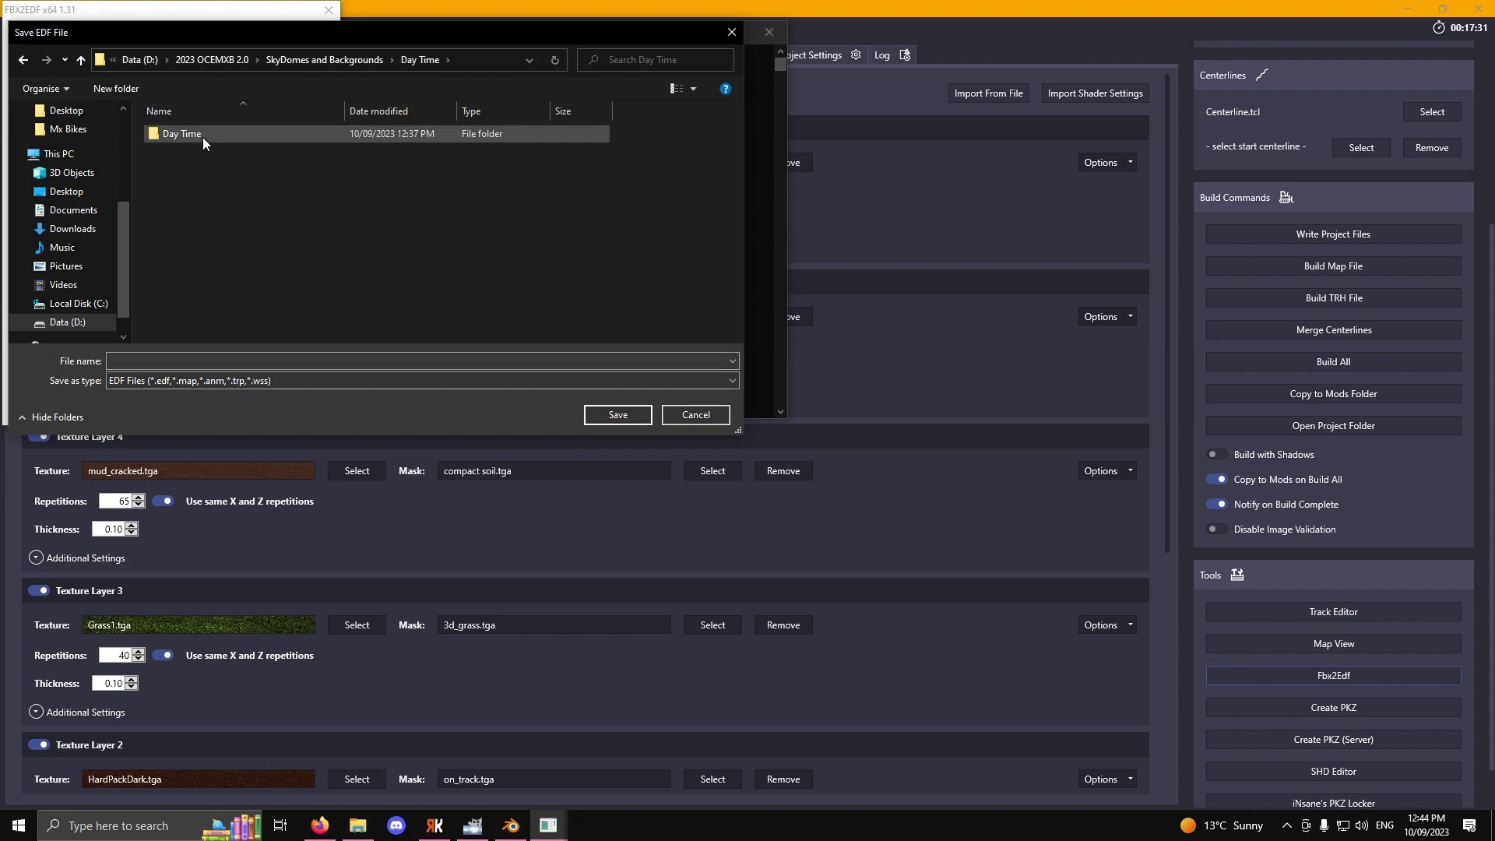
click(193, 360)
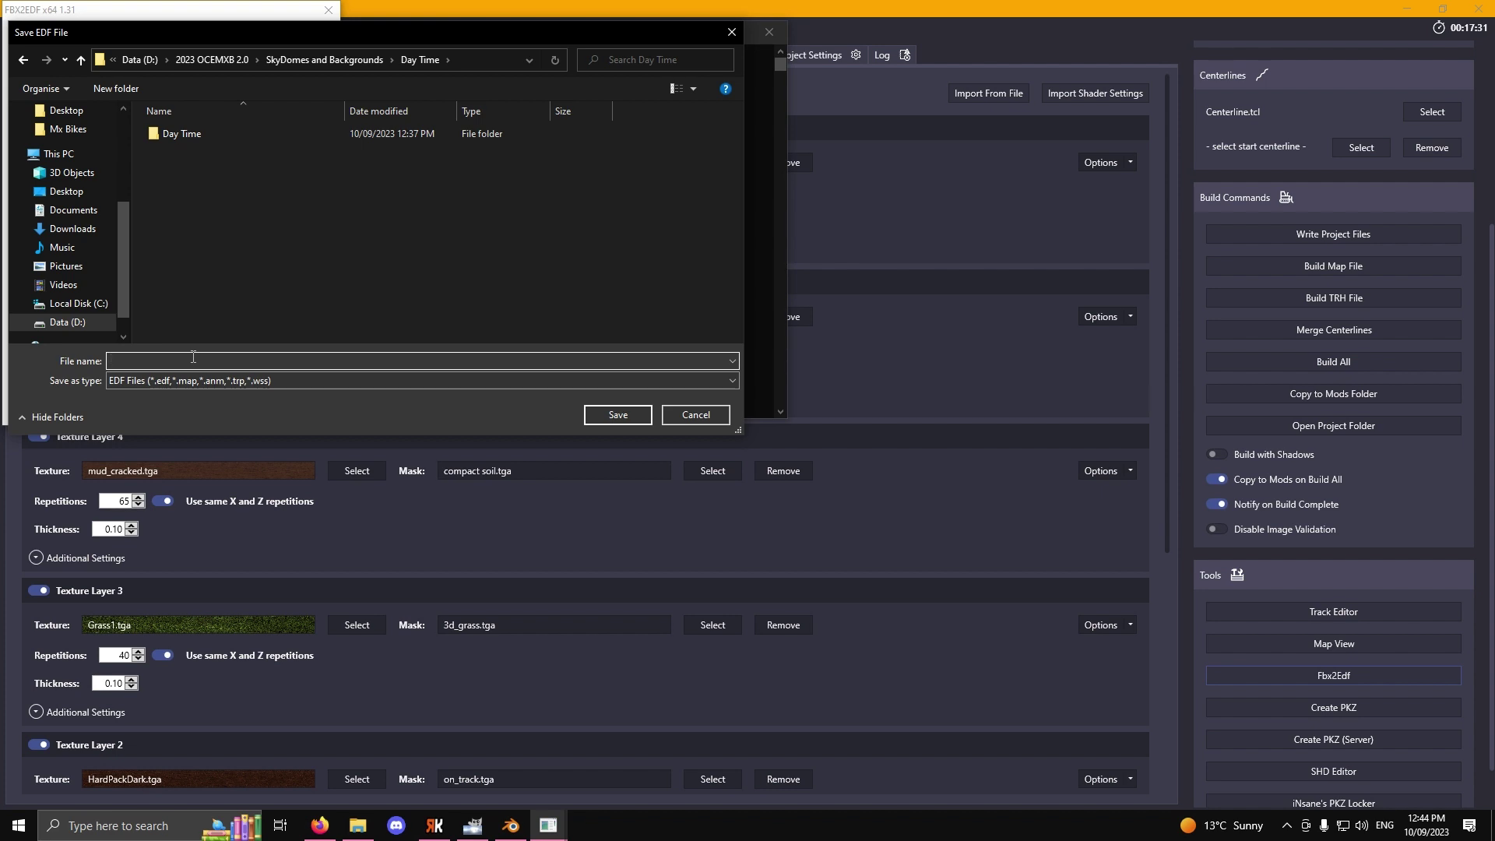
text(Day Ti)
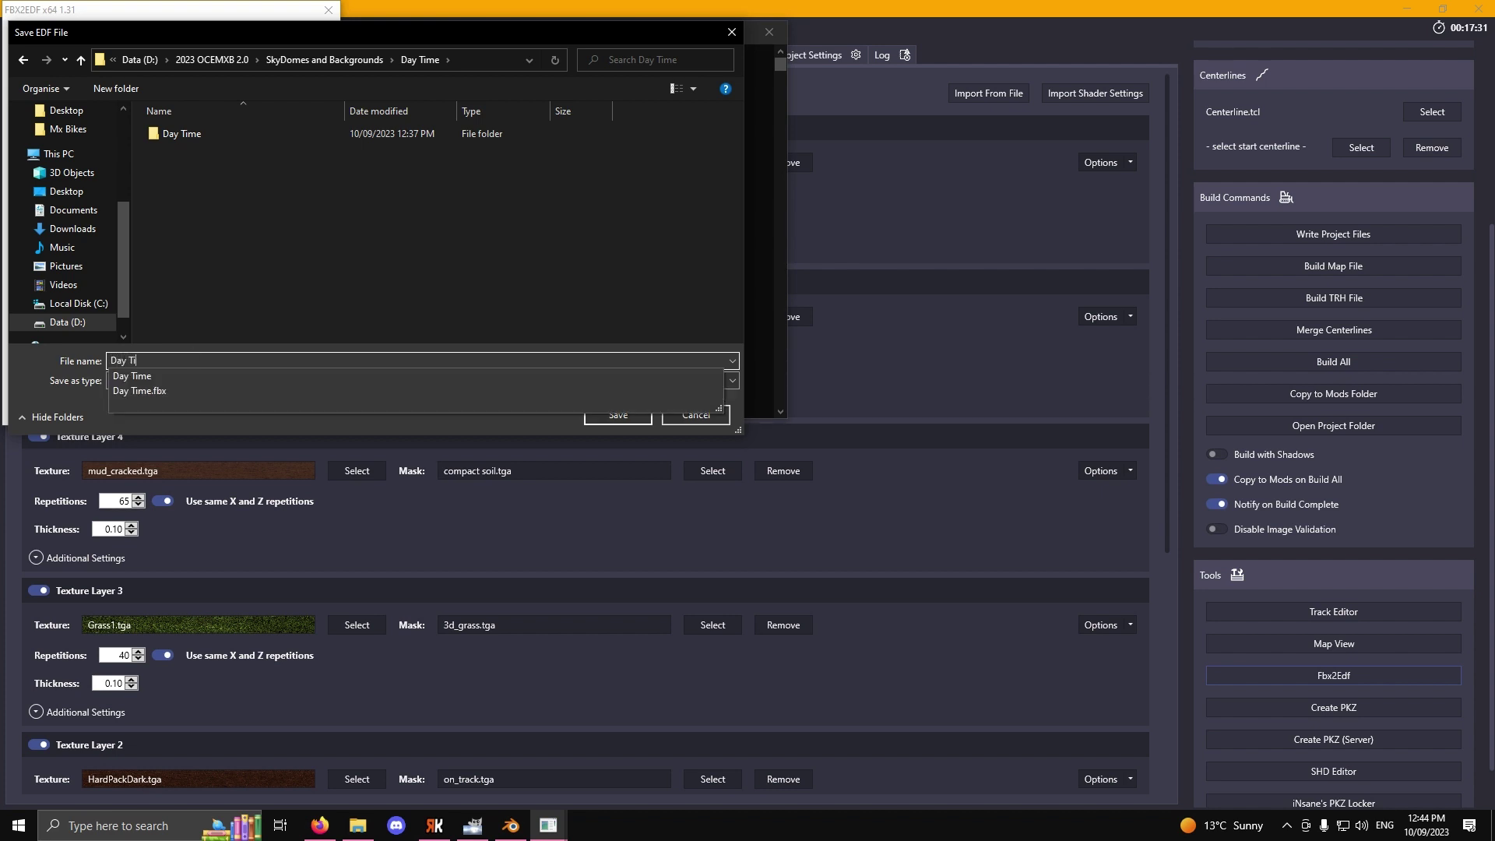
text(me 2)
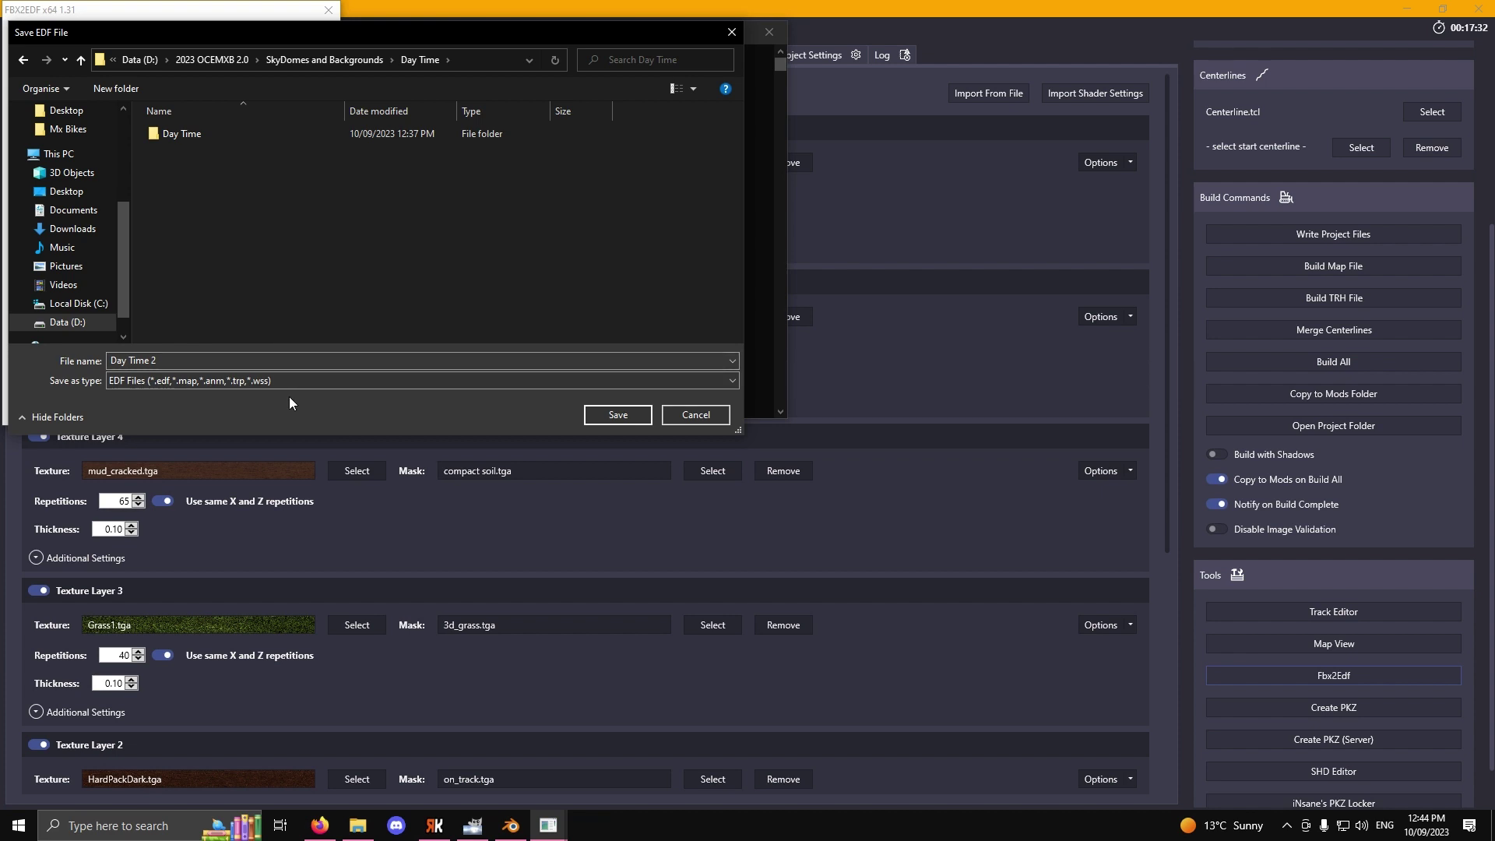
click(618, 415)
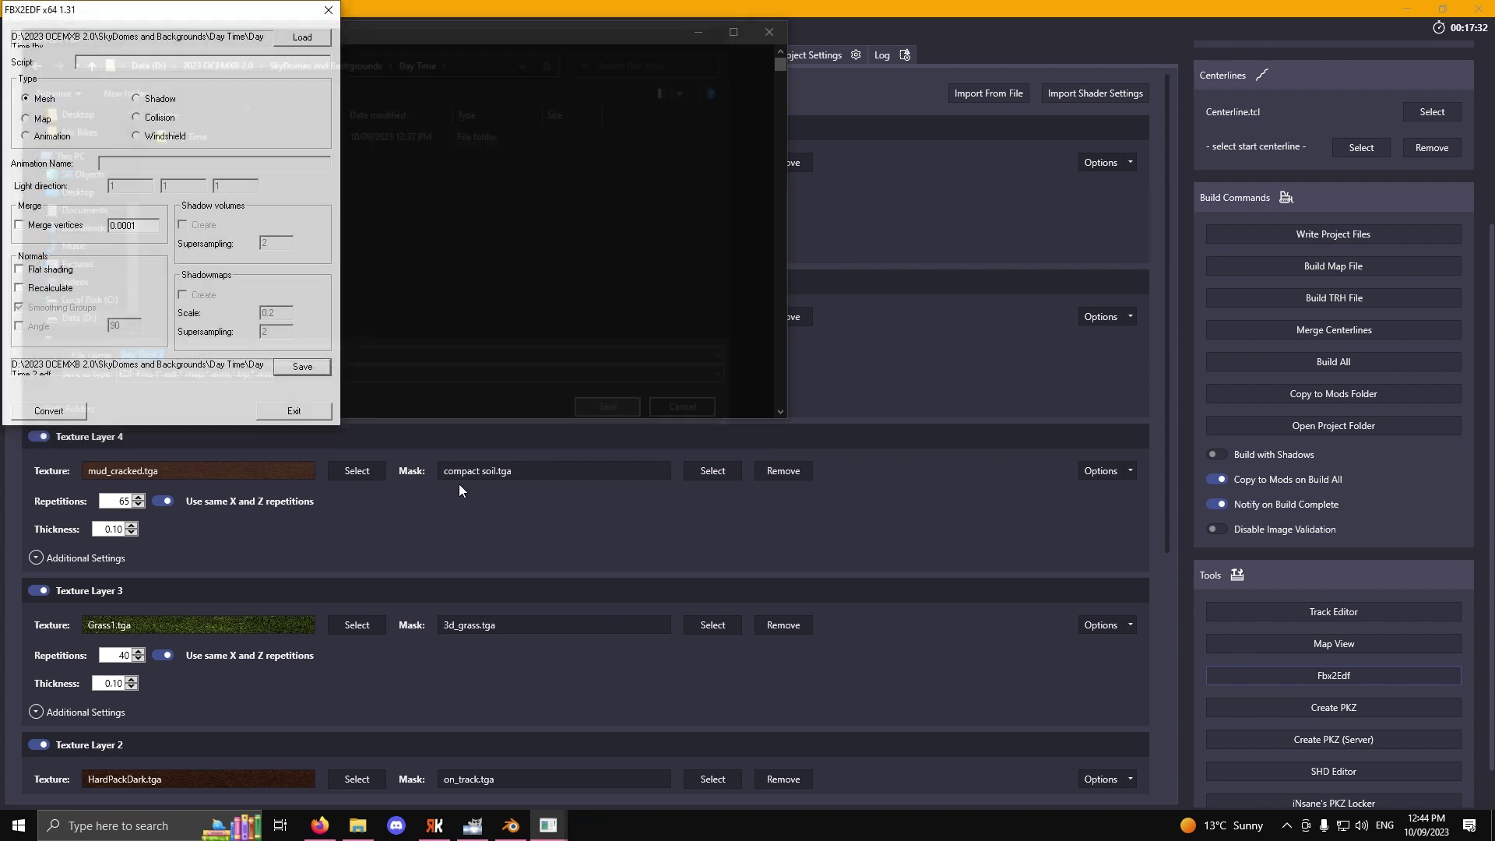
click(38, 410)
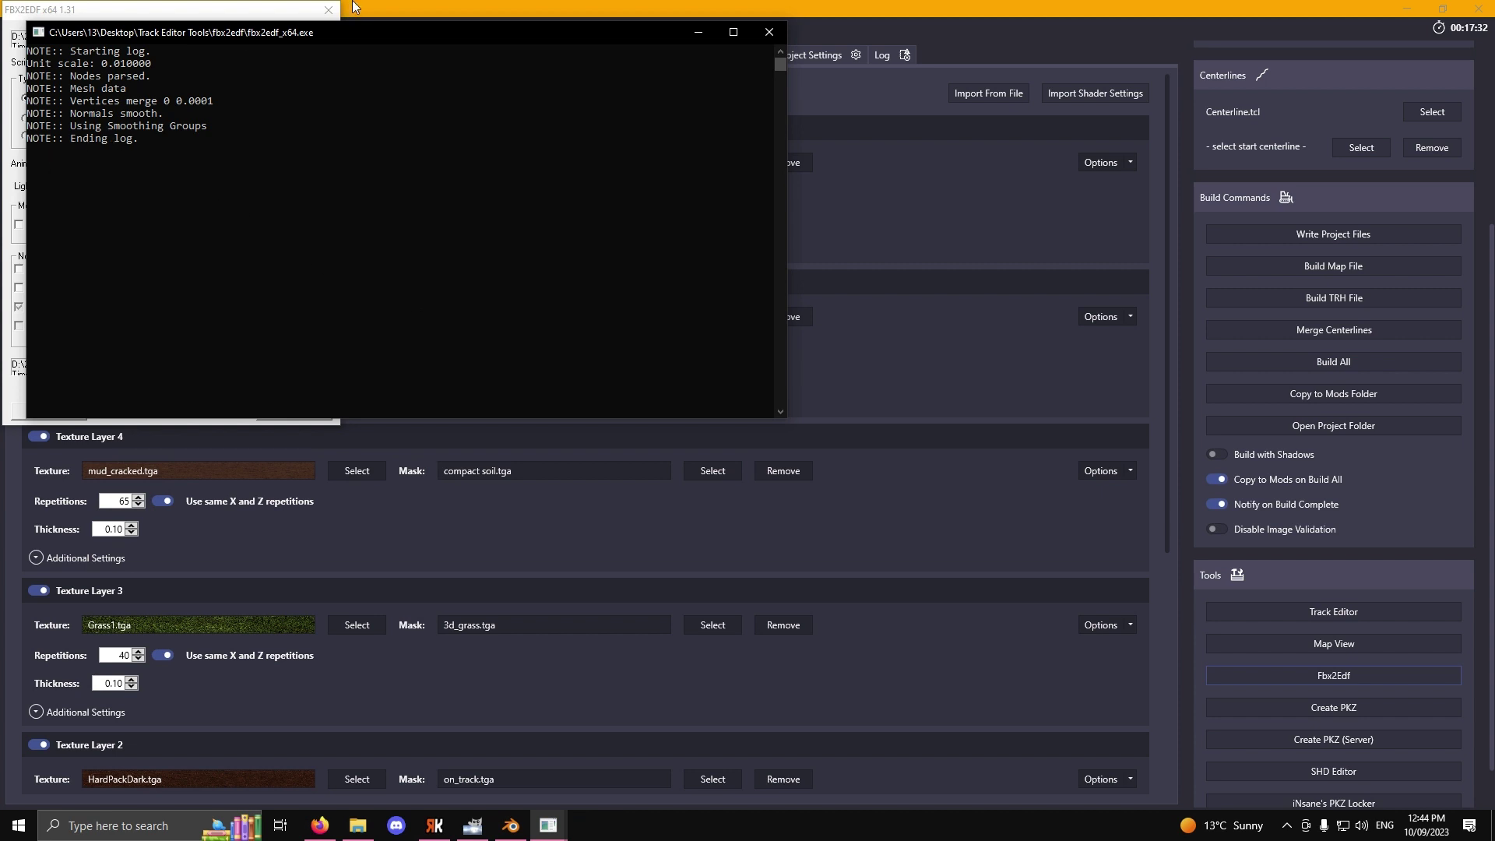
click(328, 10)
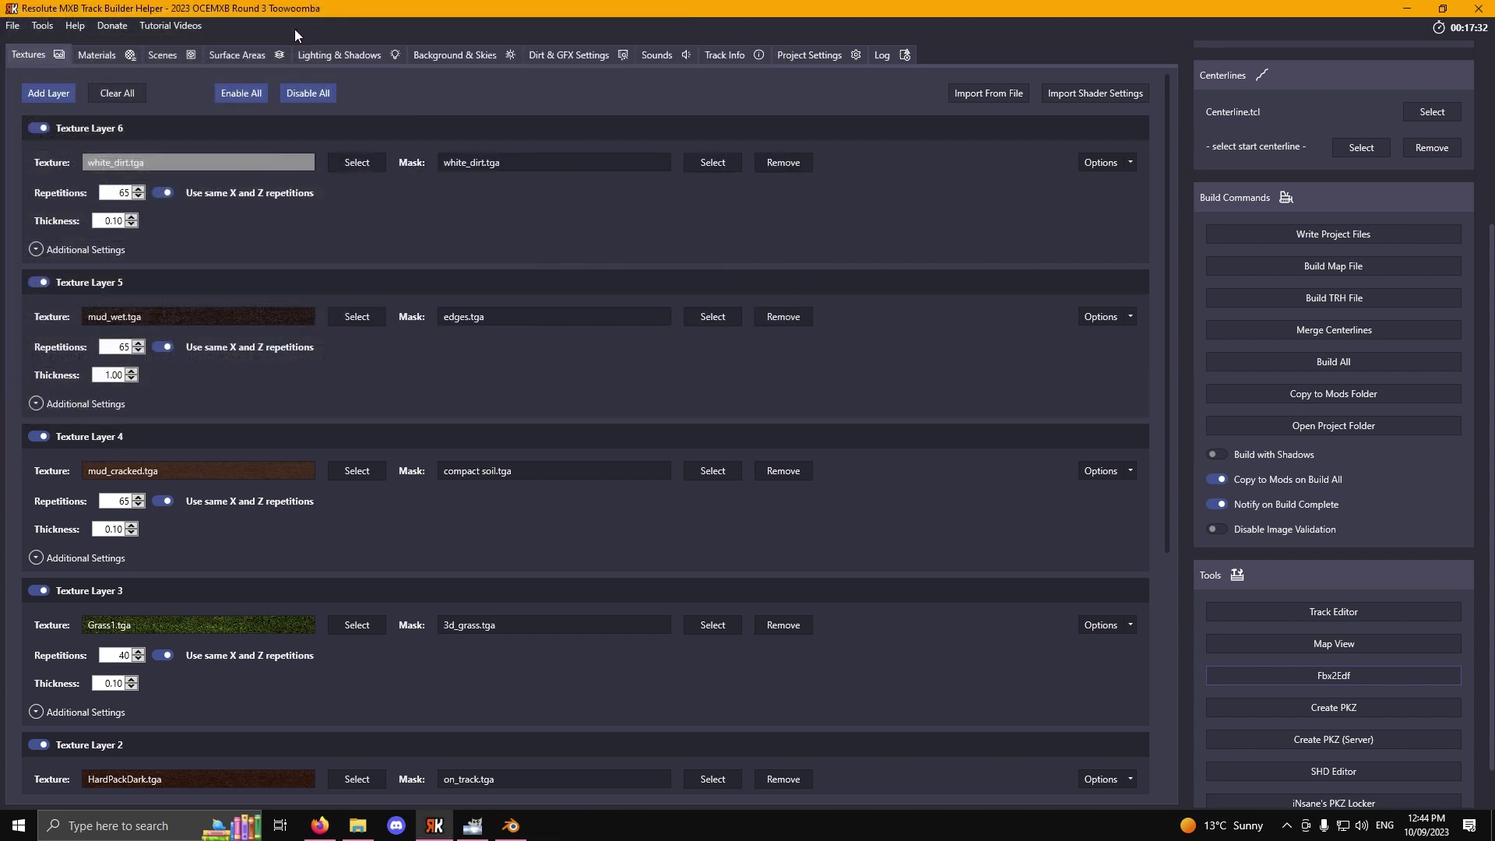
Step: Choose Day Time 2.edf from SkyDomes and Backgrounds > Day Time as the background model, allowing it to move into the track folder
click(424, 54)
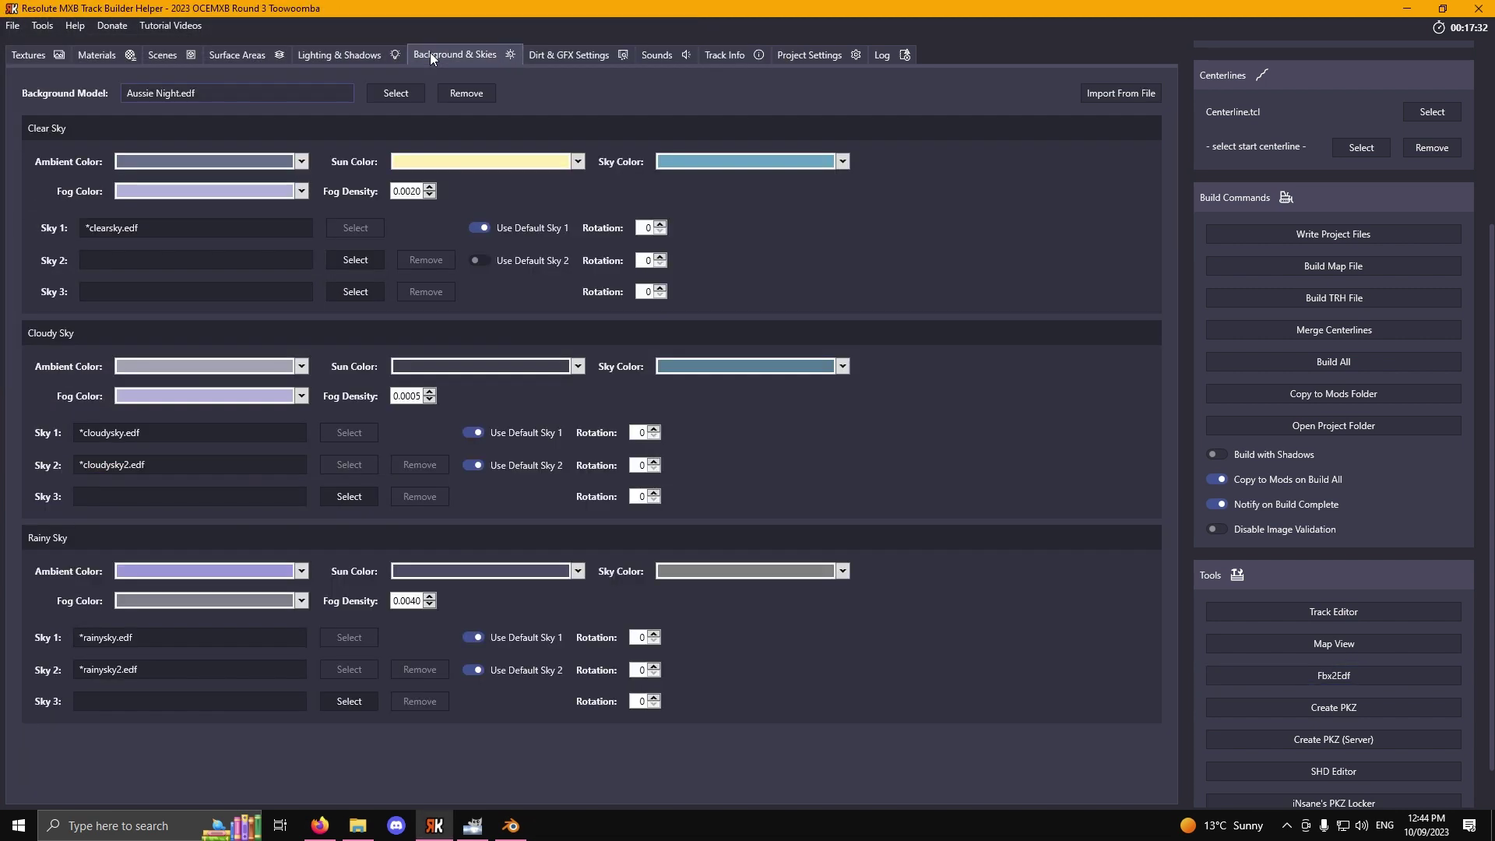
click(383, 90)
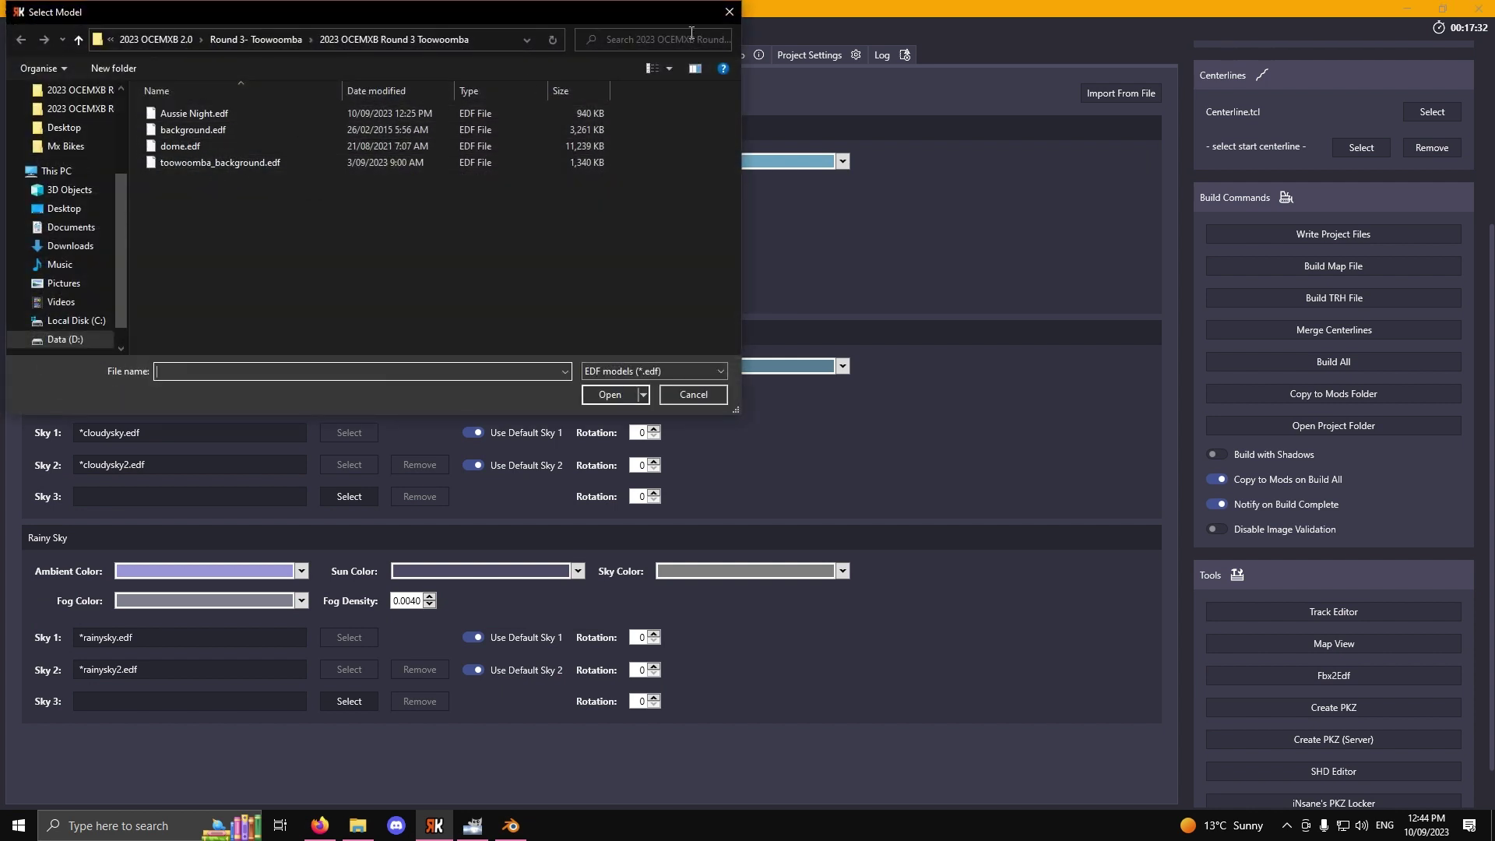
scroll(91, 180, up, 2)
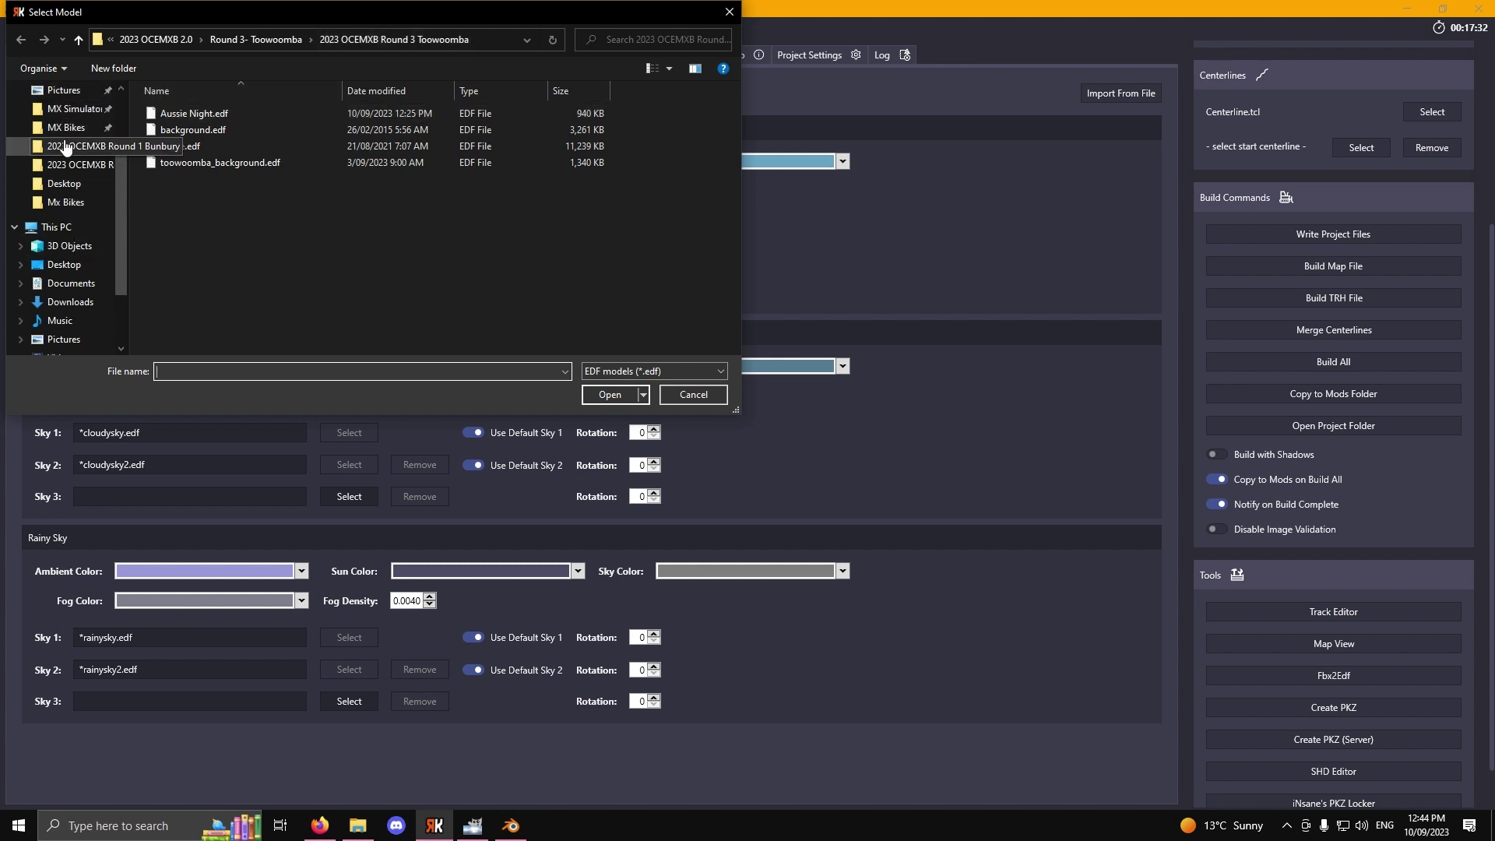
click(67, 228)
double_click(400, 261)
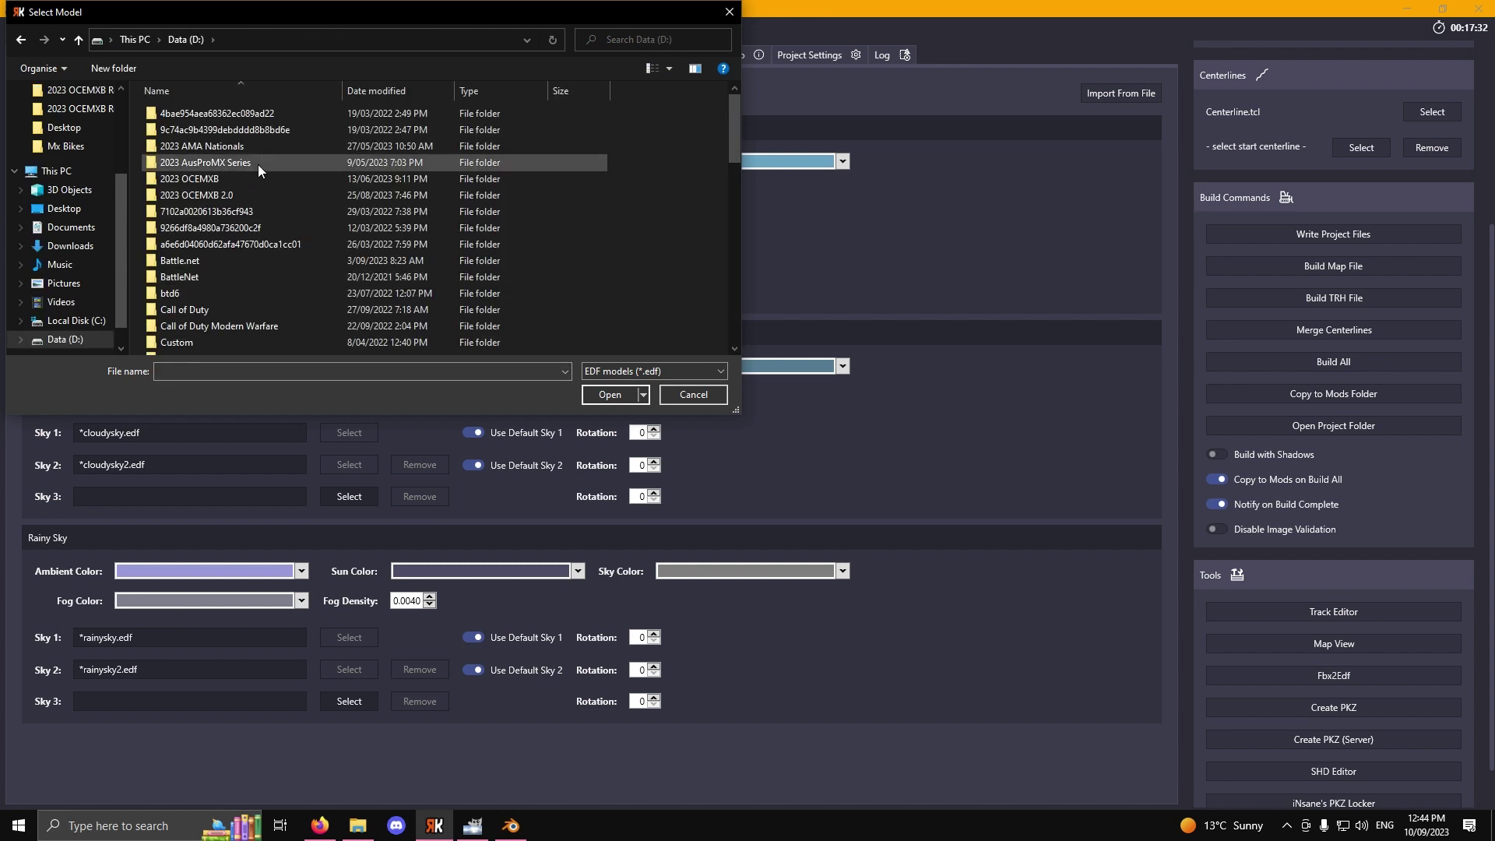
double_click(235, 195)
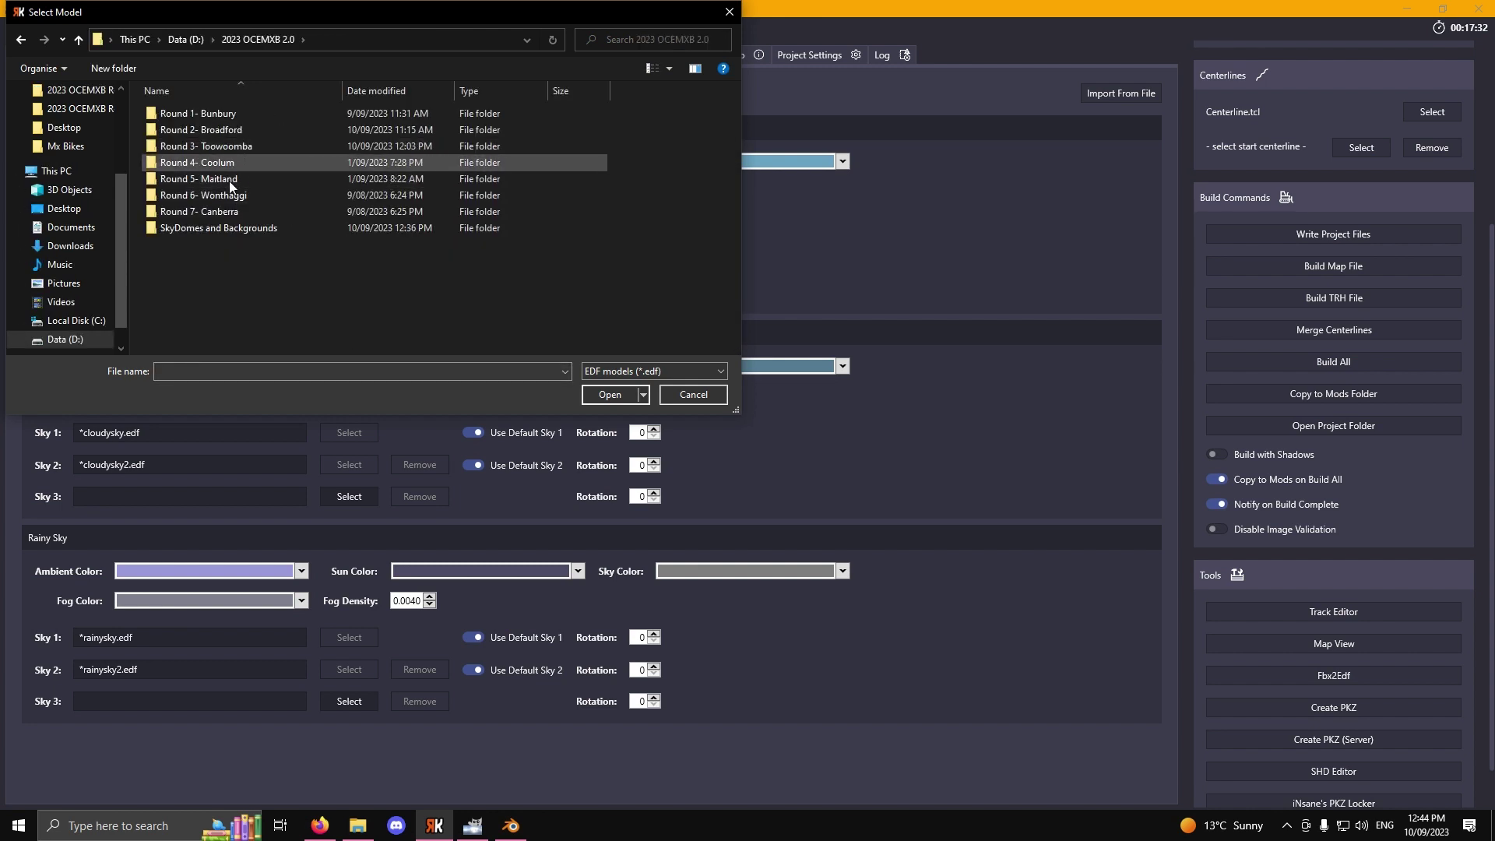
double_click(239, 229)
double_click(200, 126)
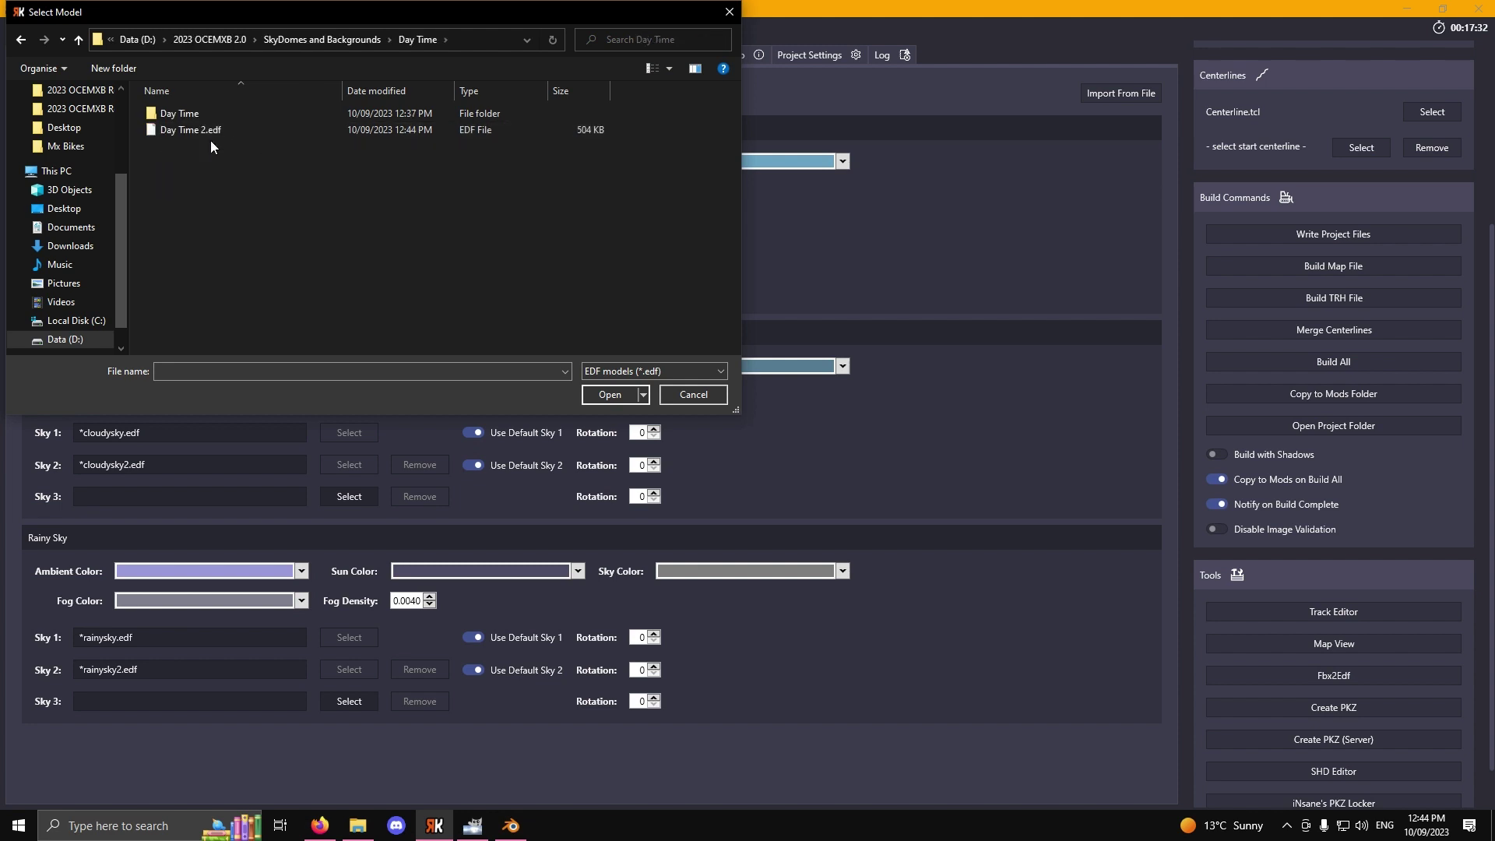
double_click(248, 137)
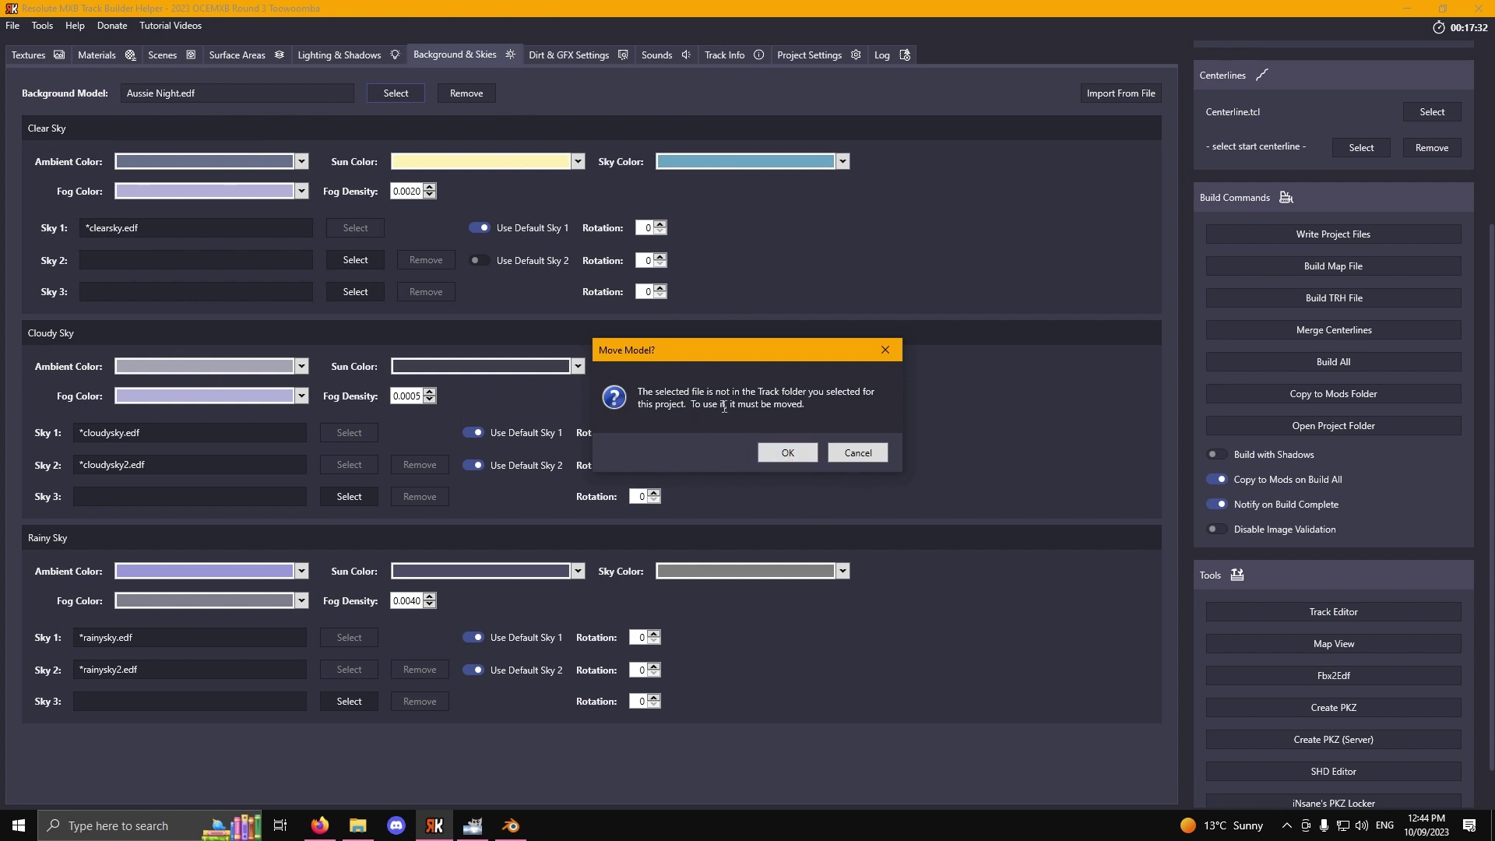
click(777, 452)
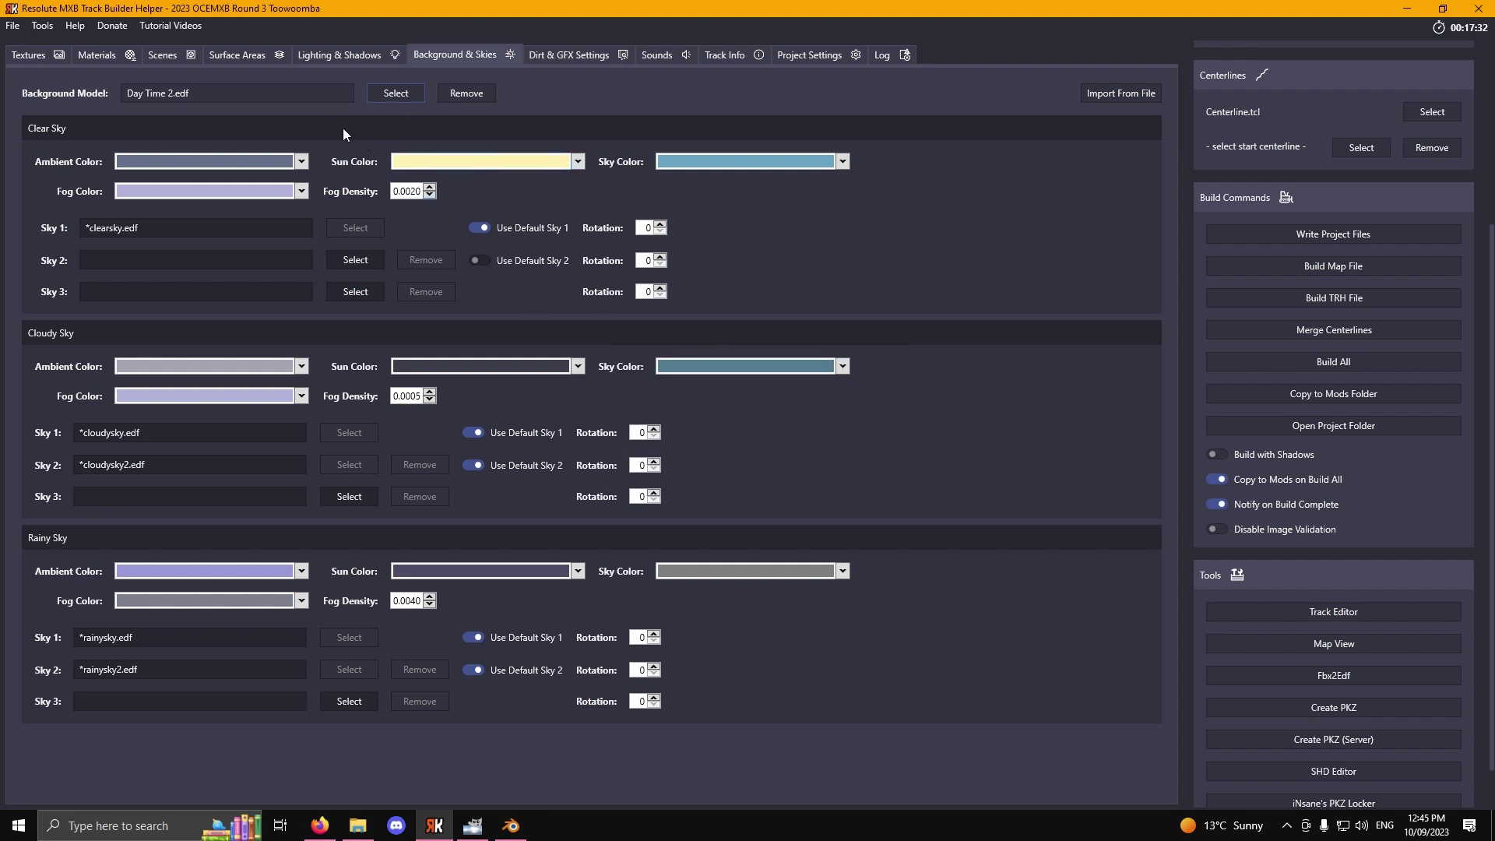
Step: Remove the background model and replace the default Clear Sky Sky 1 with Day Time 2.edf from the track folder
click(459, 92)
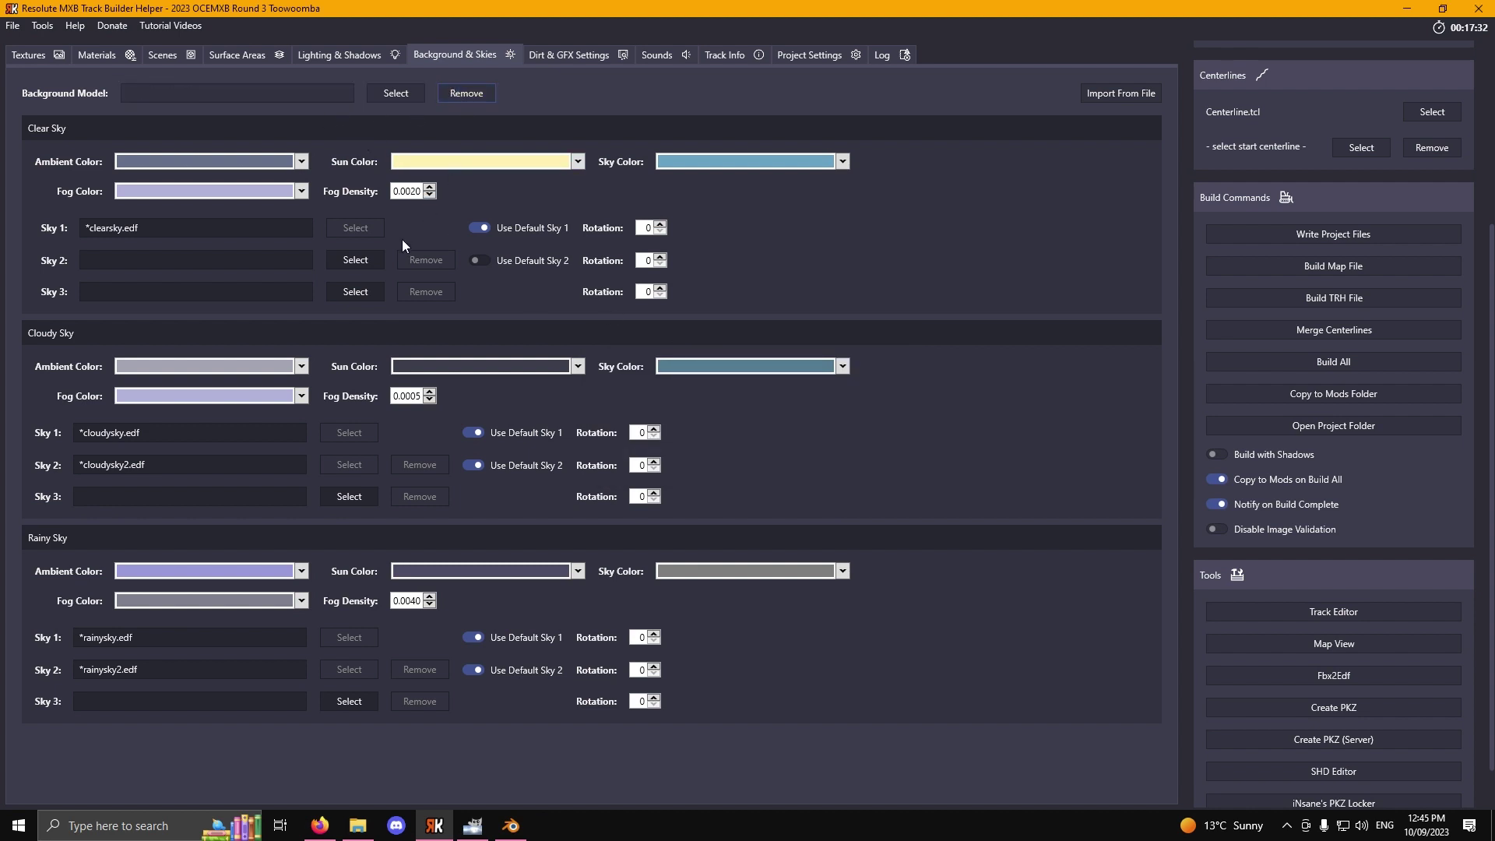
click(481, 228)
click(354, 227)
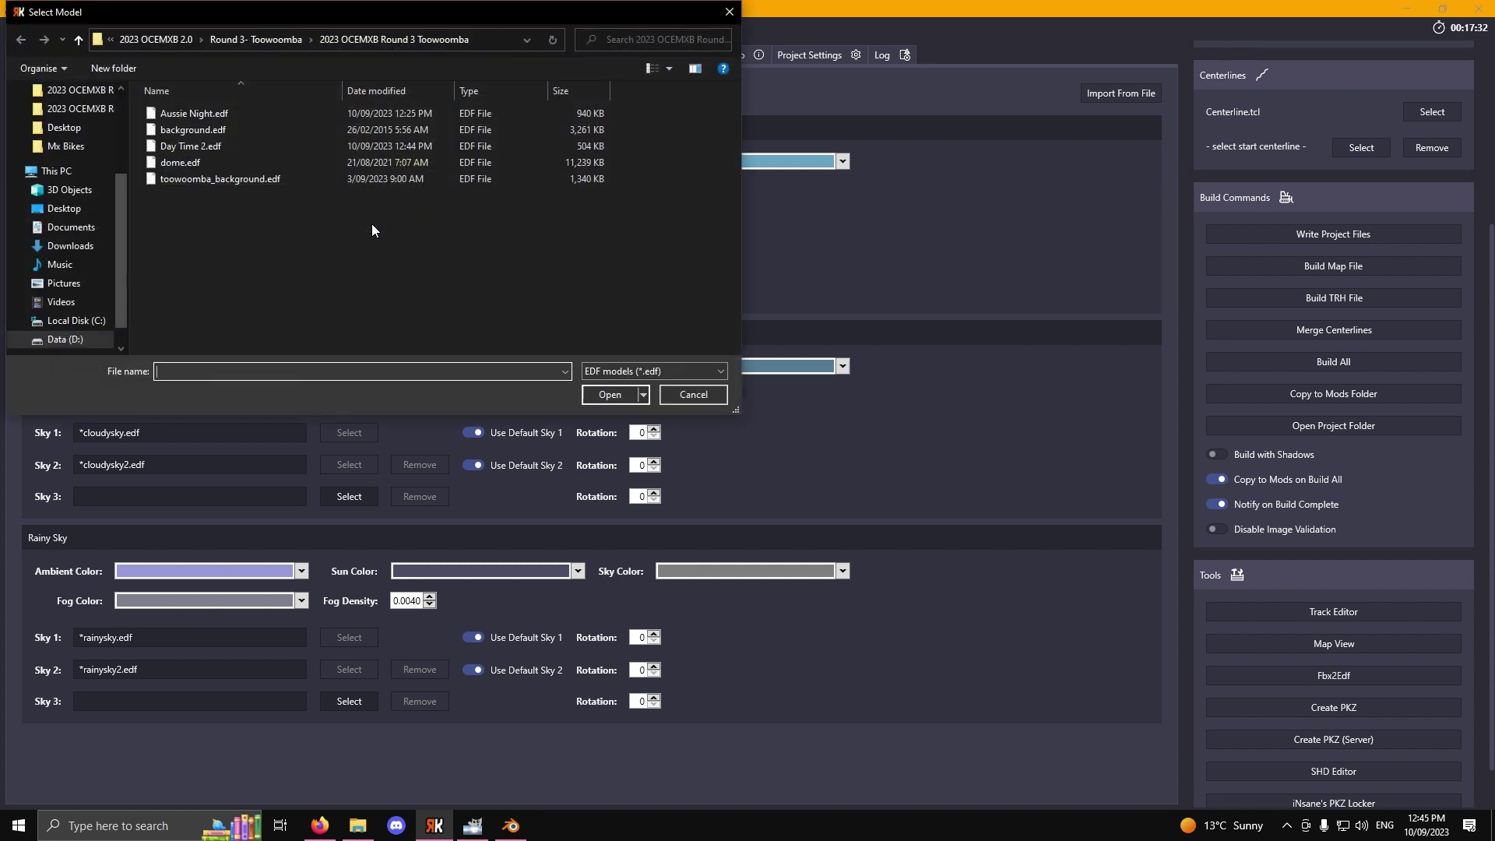
double_click(207, 147)
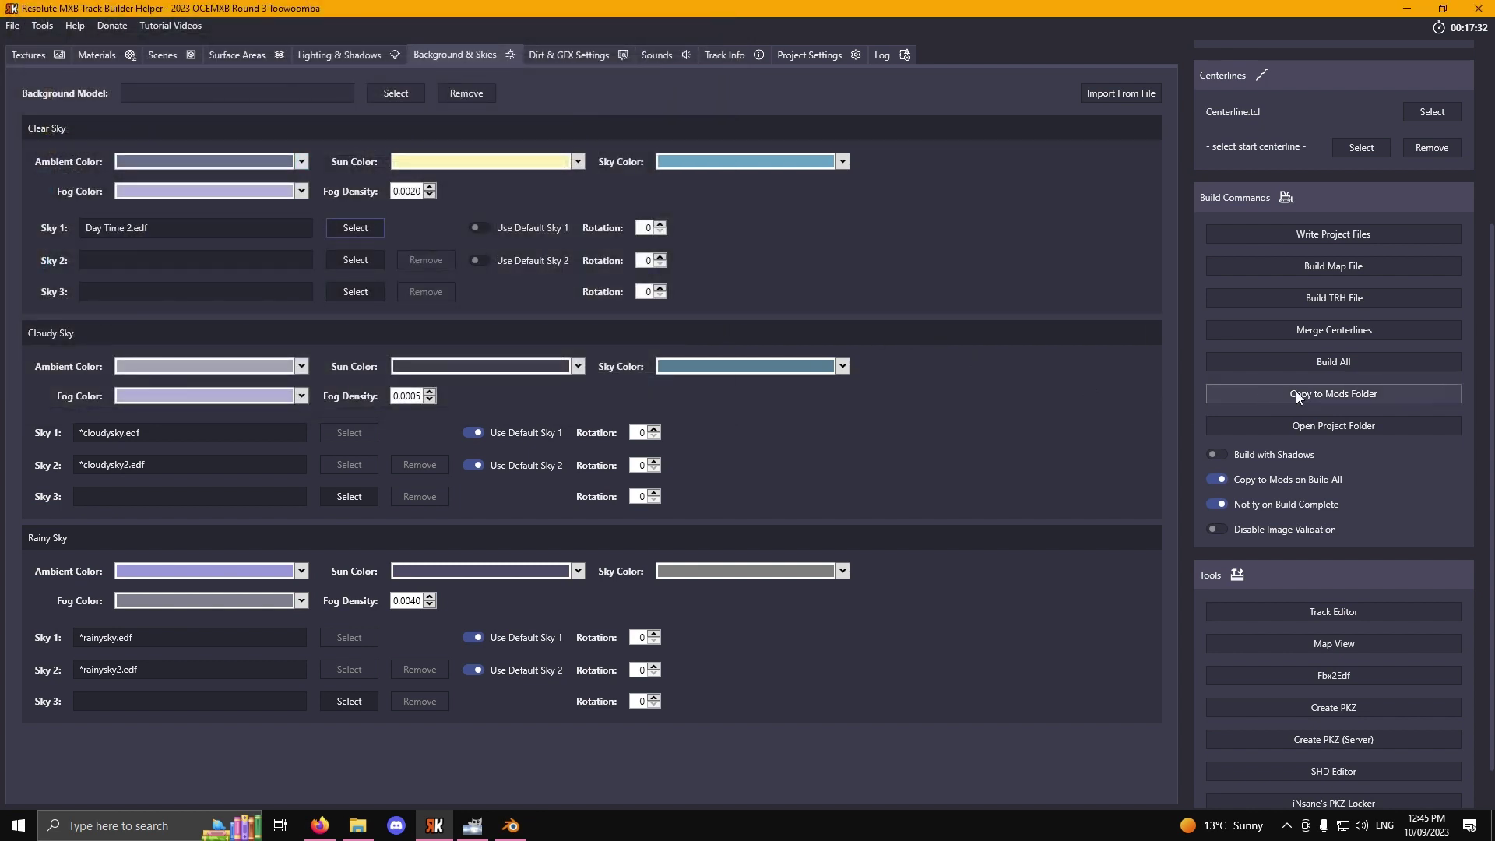
Step: Build the track and open 2023 OCEMXB Round 3 Toowoomba.map in Map Viewer
click(1326, 263)
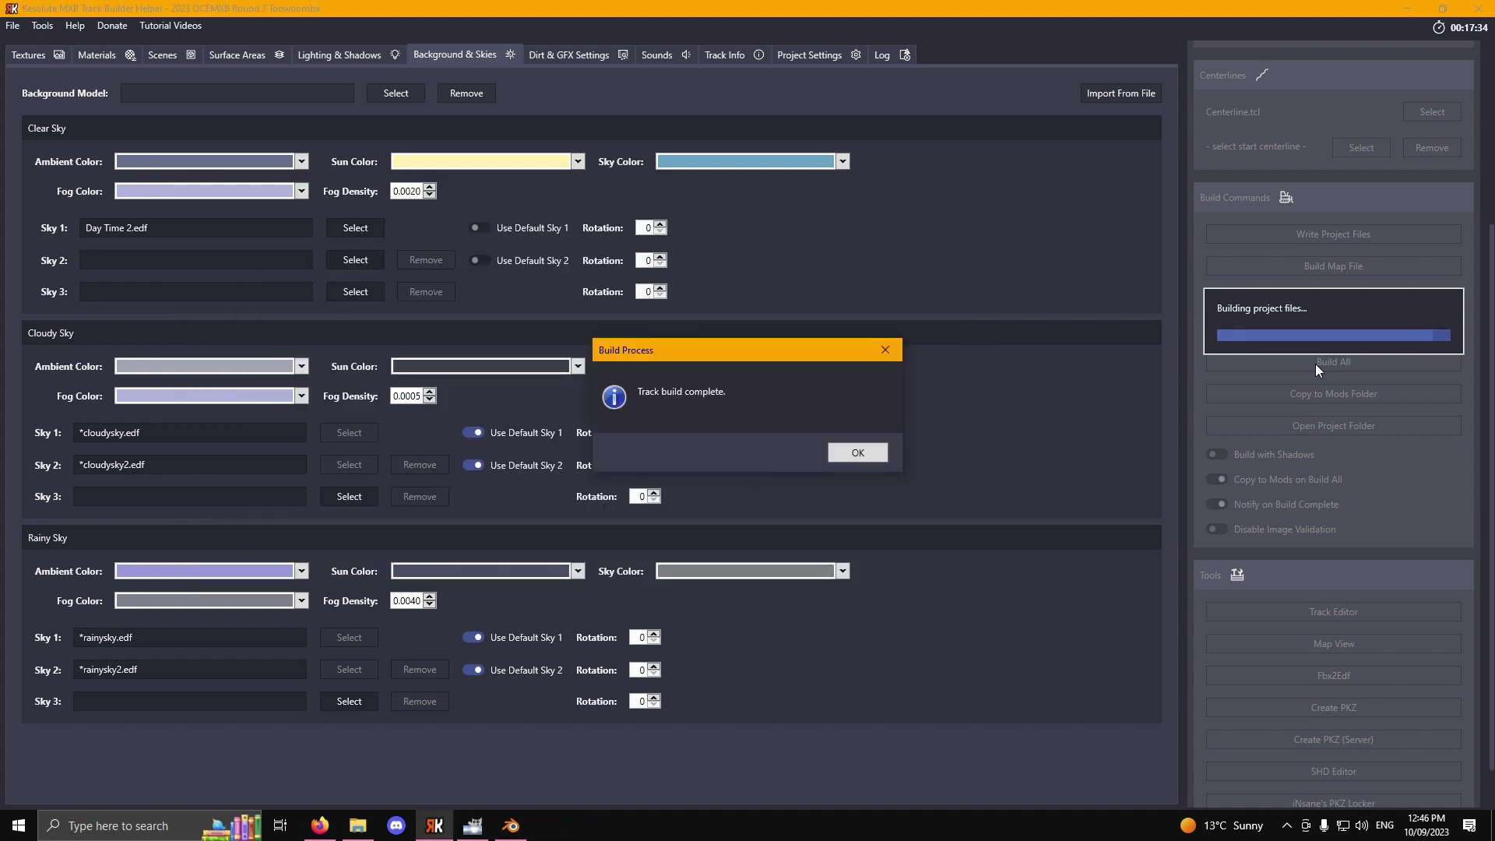
click(850, 456)
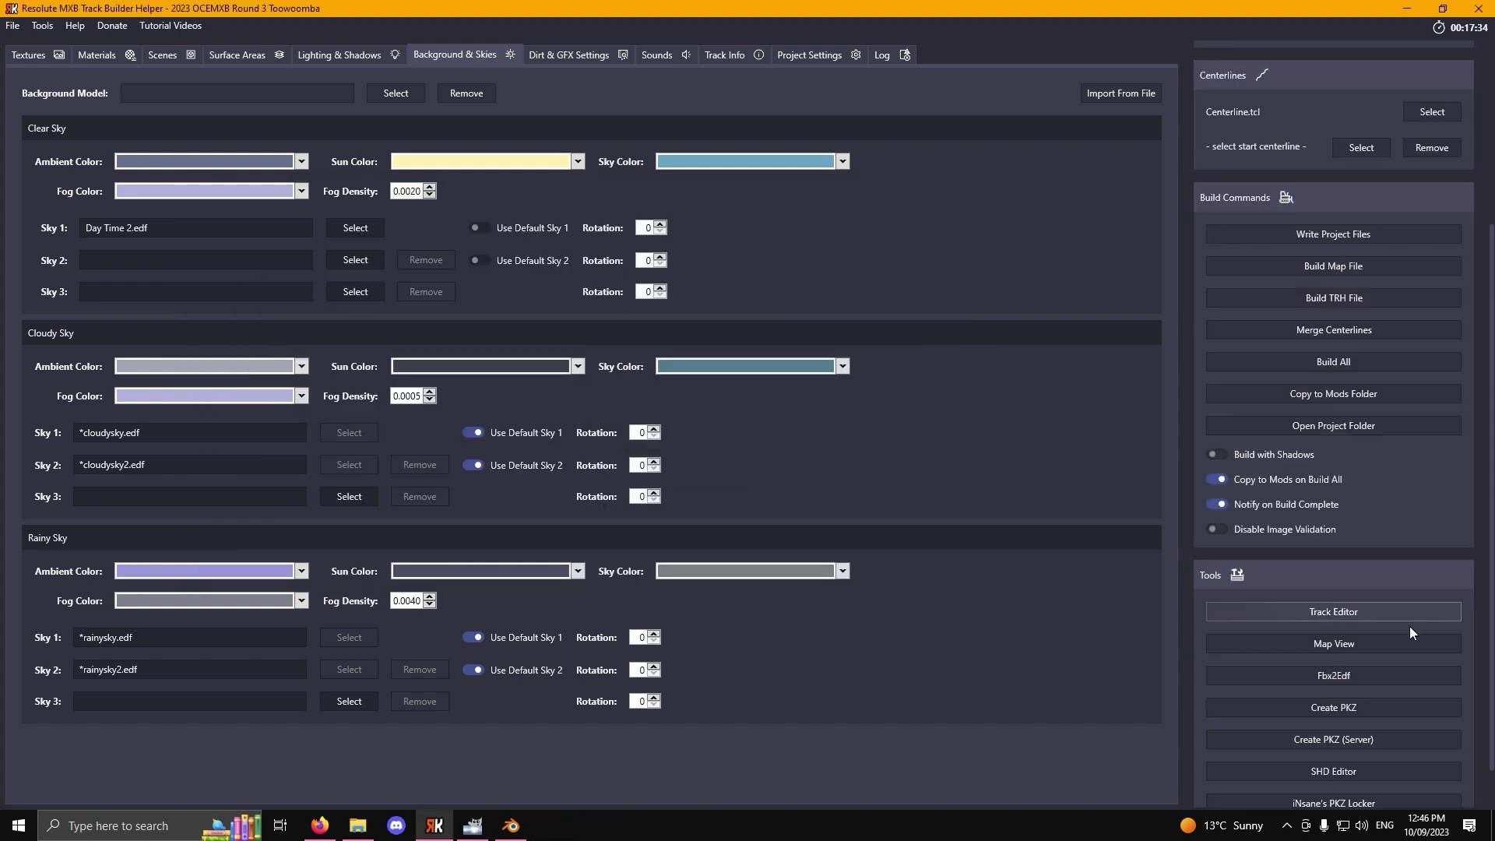
click(1334, 643)
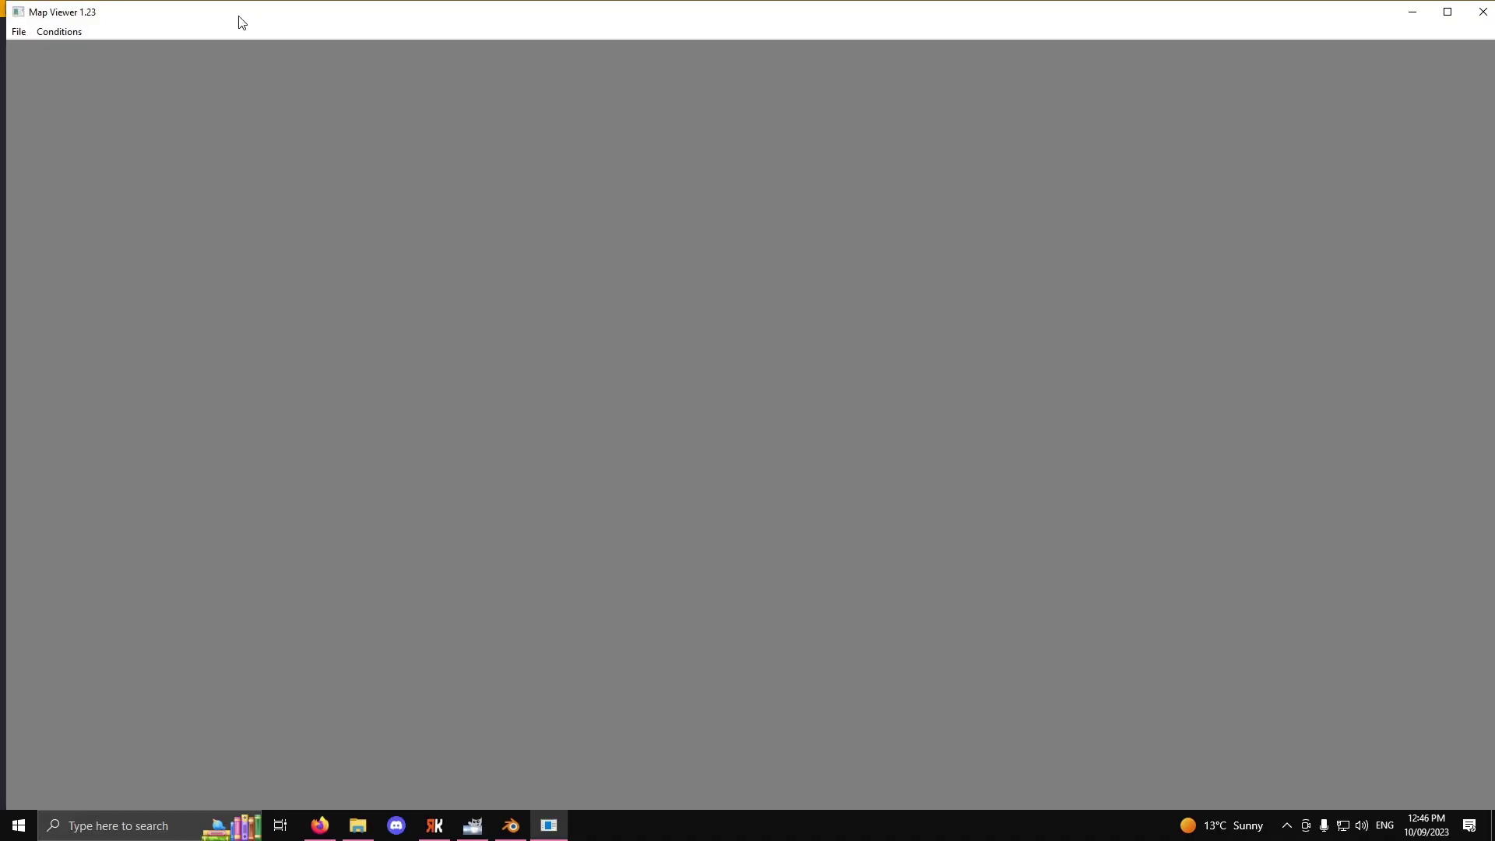
click(24, 35)
click(46, 48)
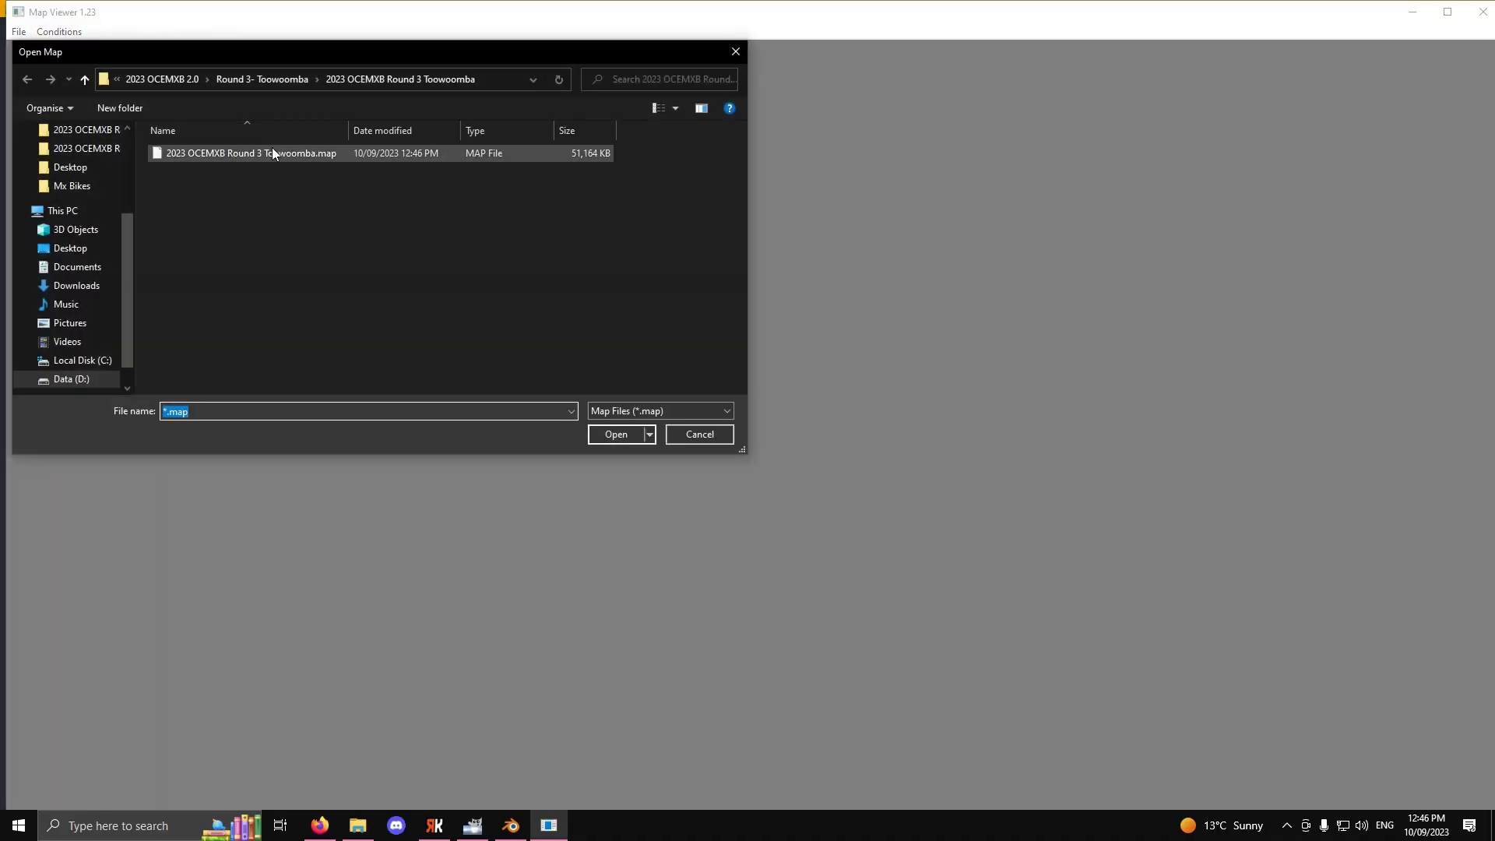
double_click(272, 153)
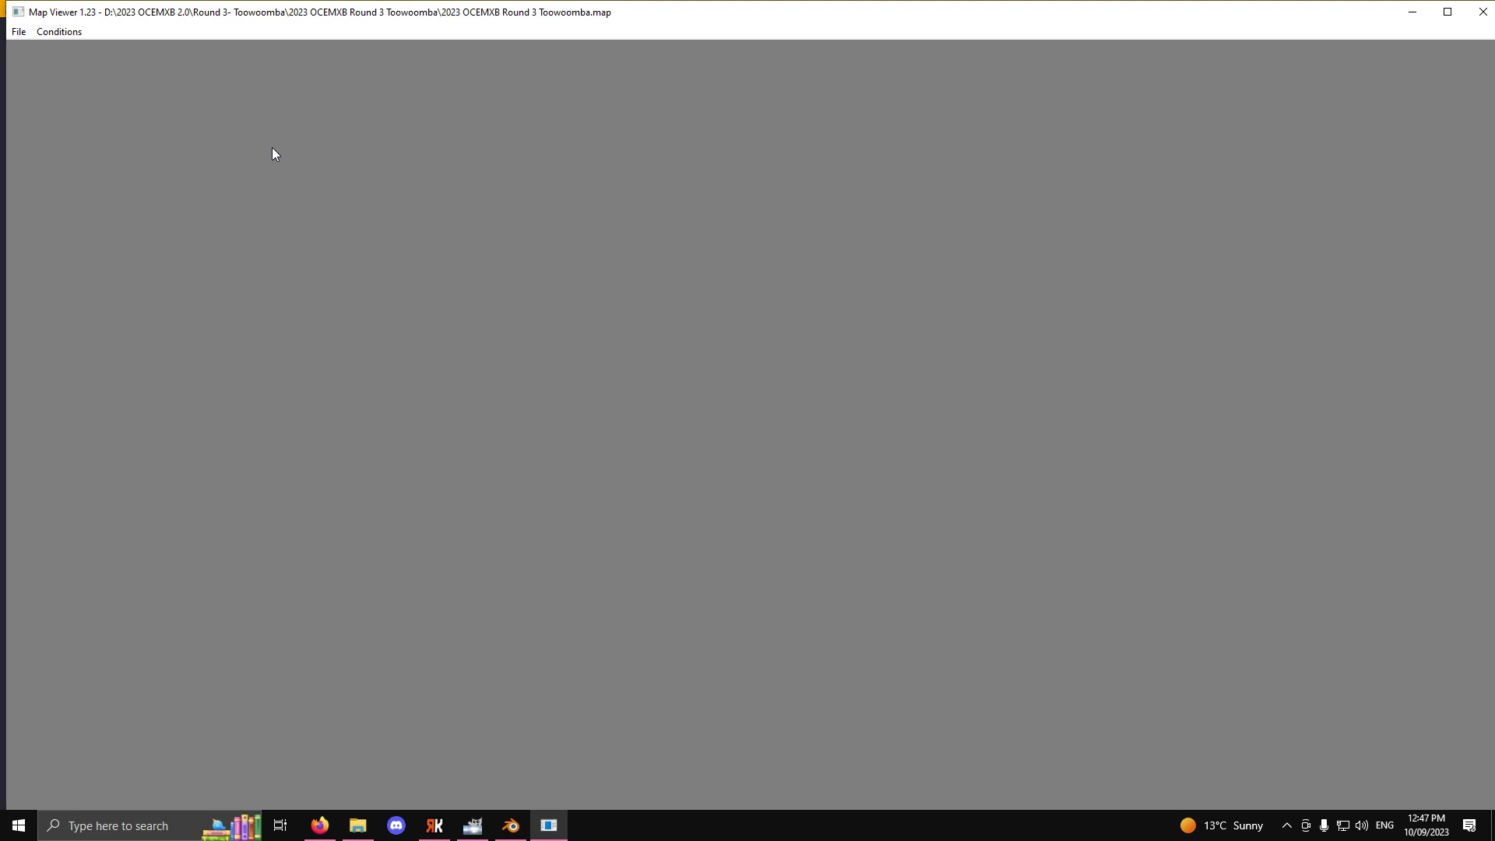
Step: Fly around the Toowoomba track and look in several directions to inspect the new skydome
key(w)
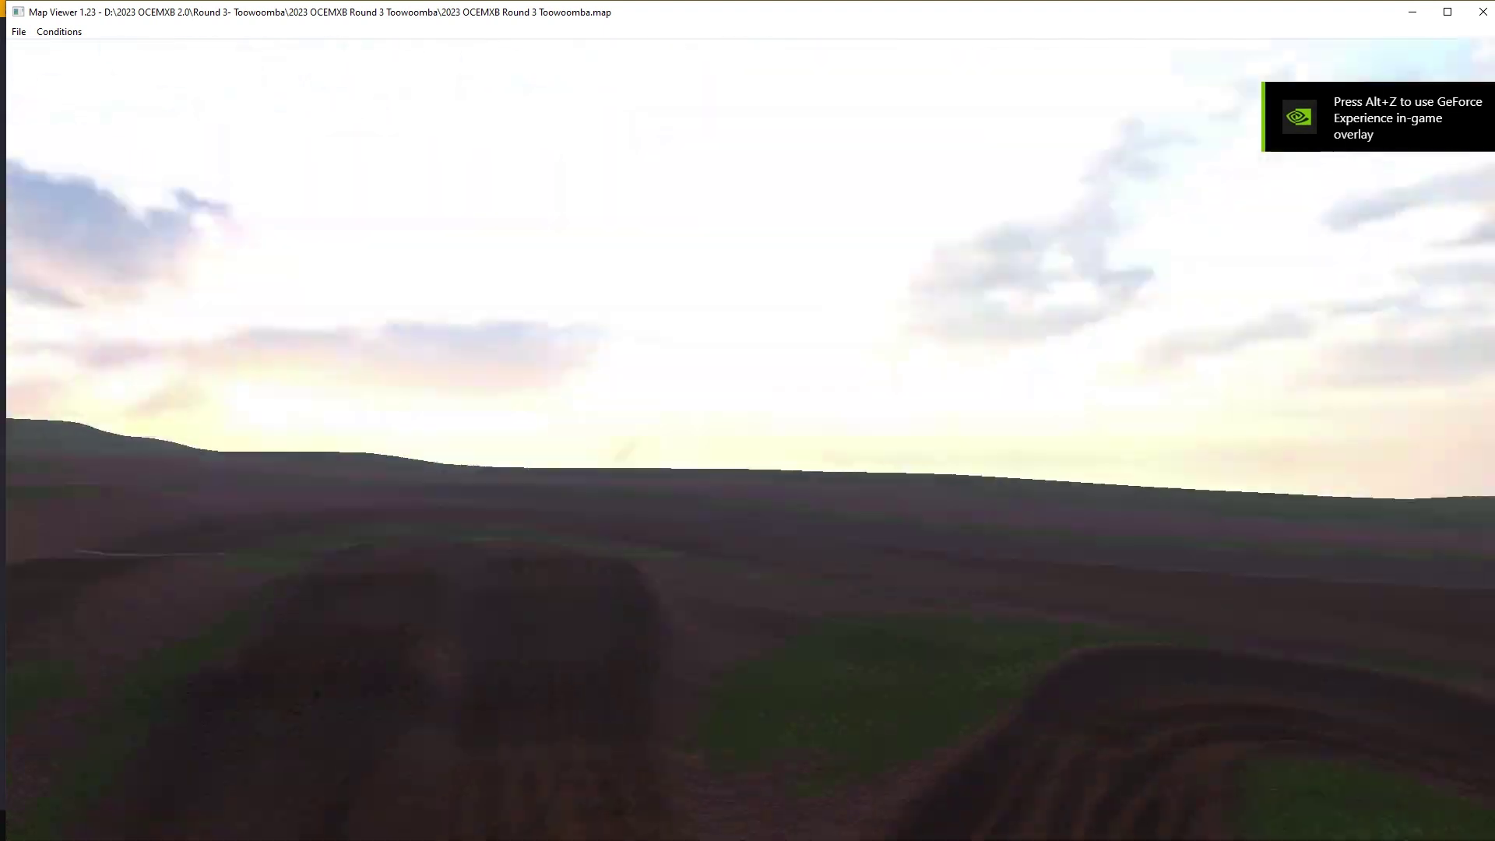
key(w)
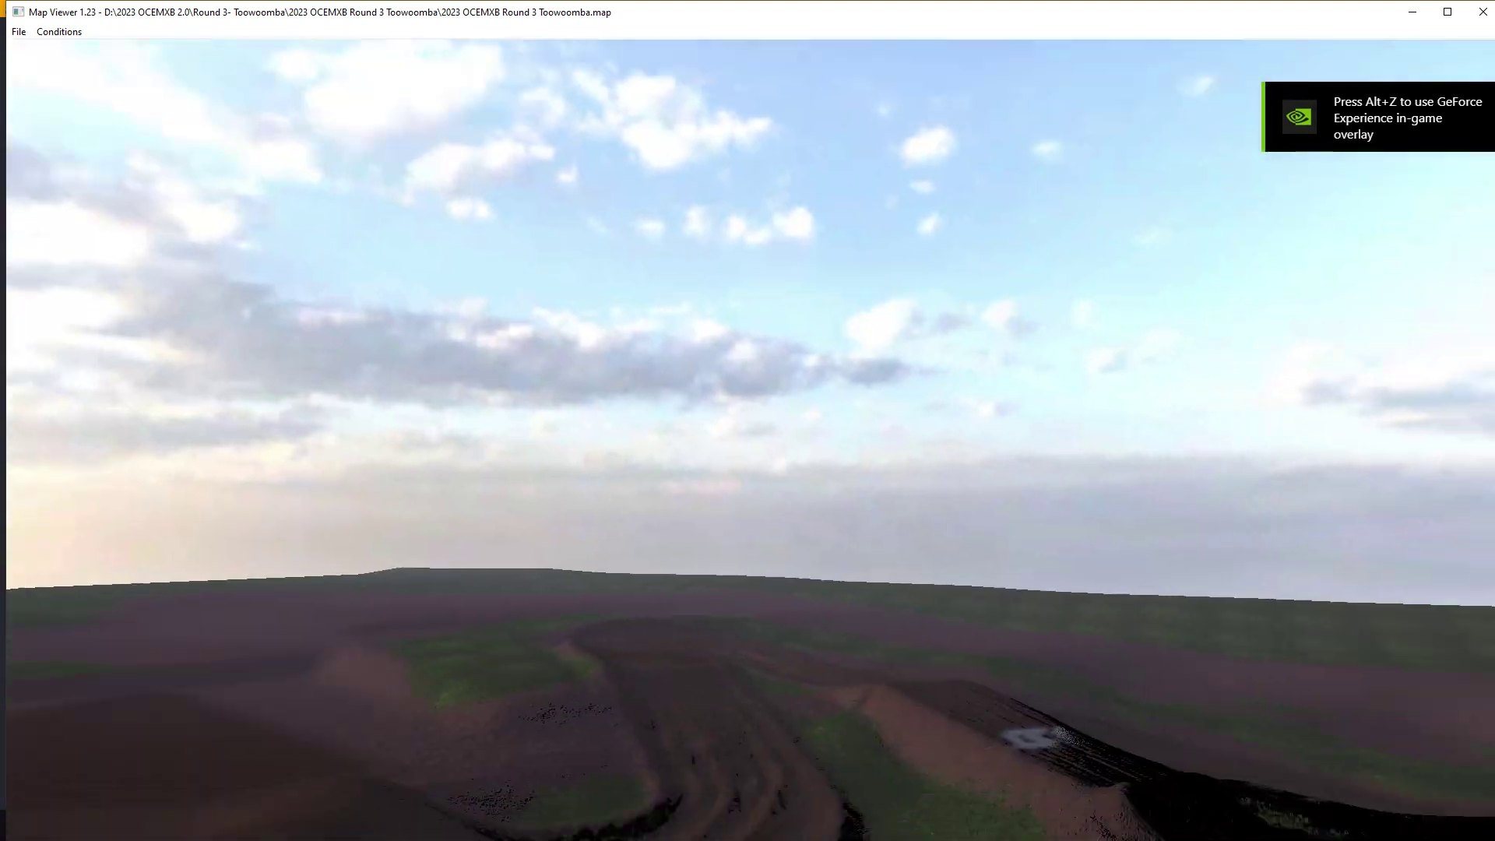
key(w)
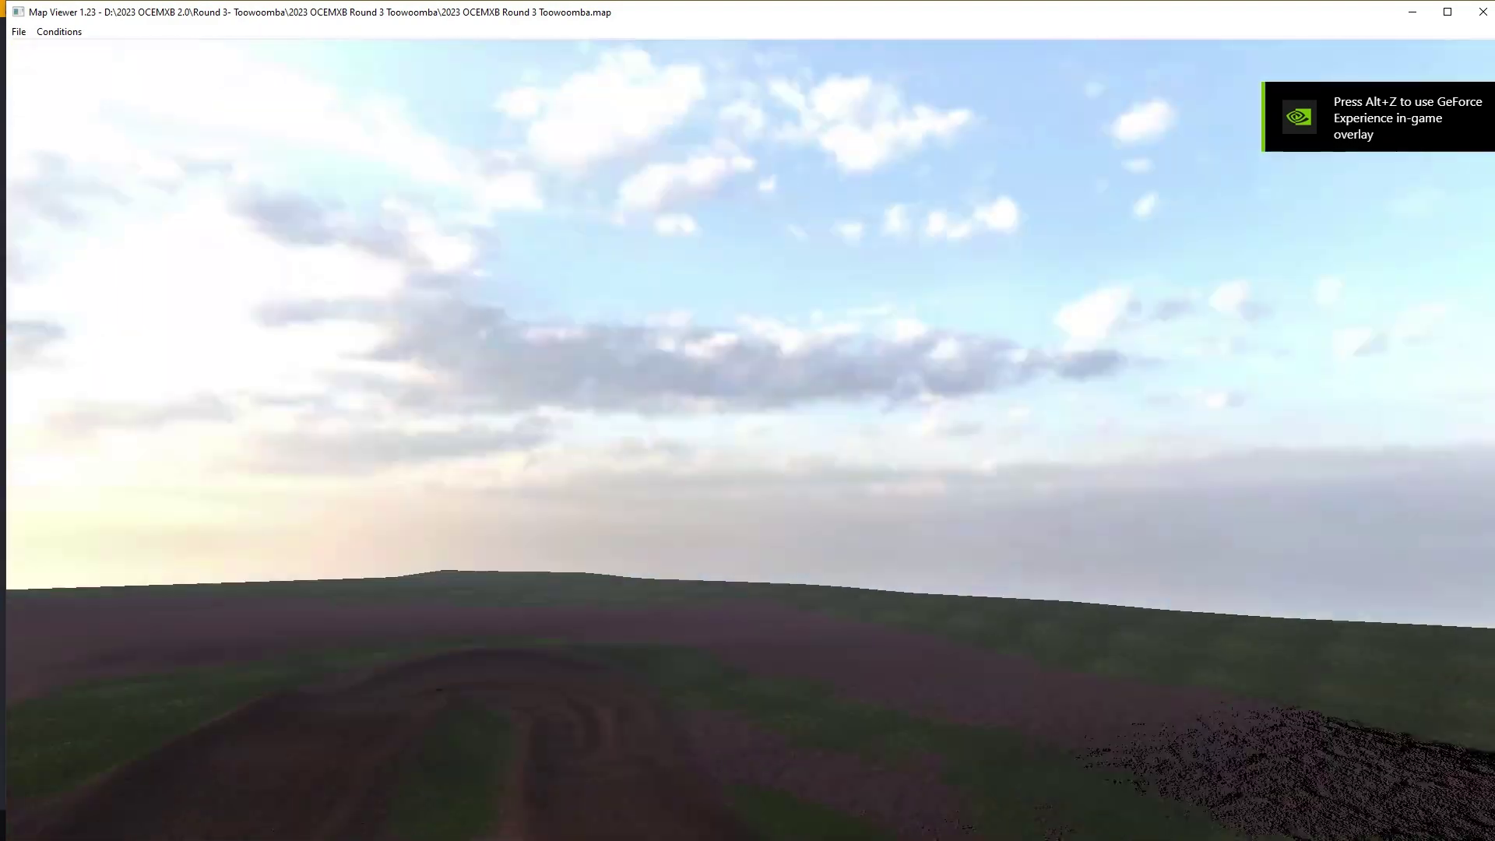
key(w)
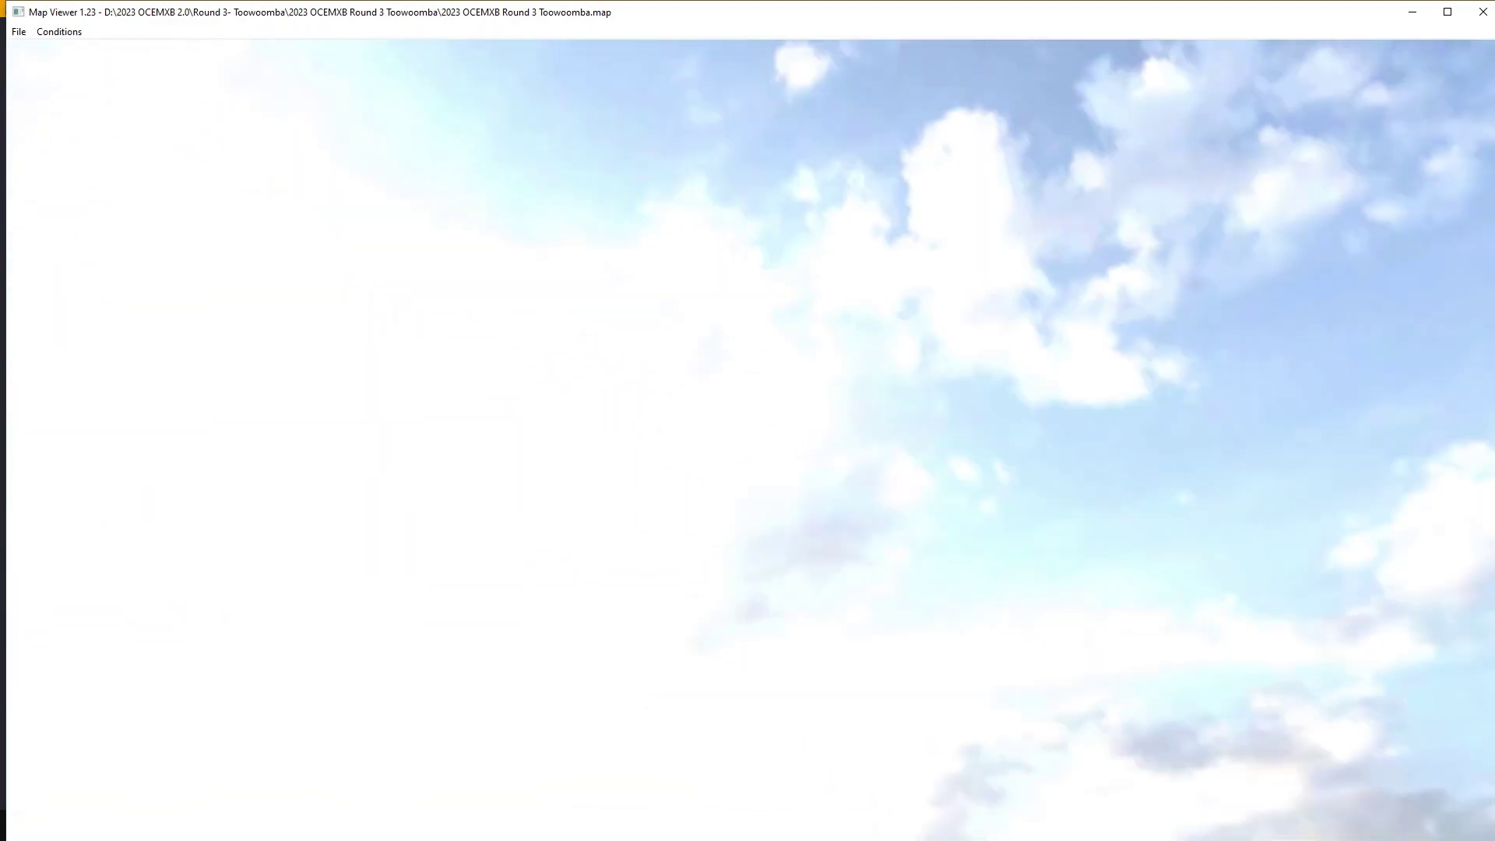
key(w)
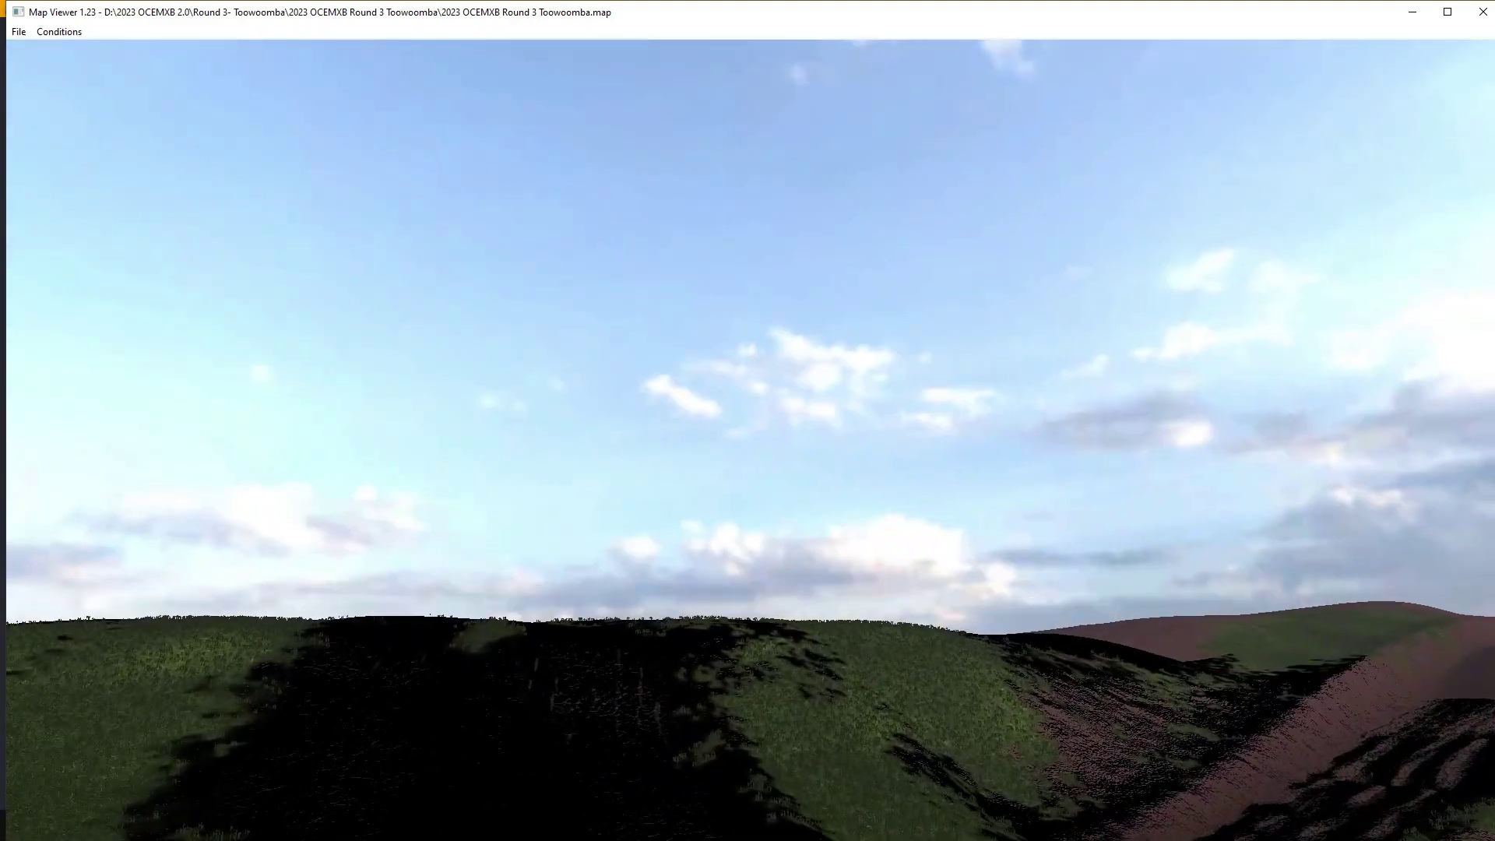
key(w)
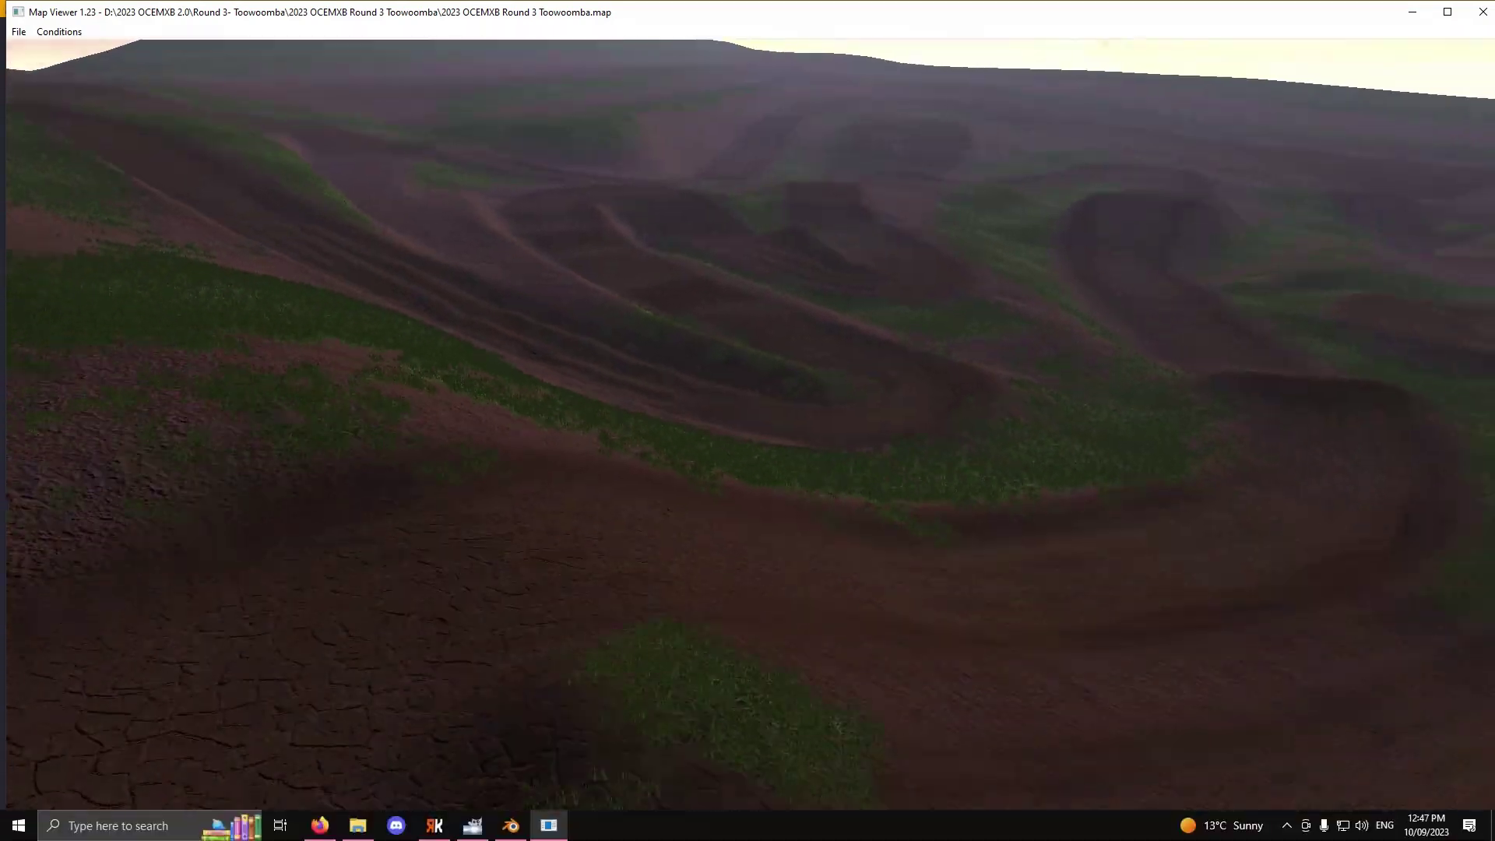
Step: Set the Clear Sky Sky 1 rotation to 2 in Track Builder Helper and return to Map Viewer to examine the sky's orientation
click(434, 825)
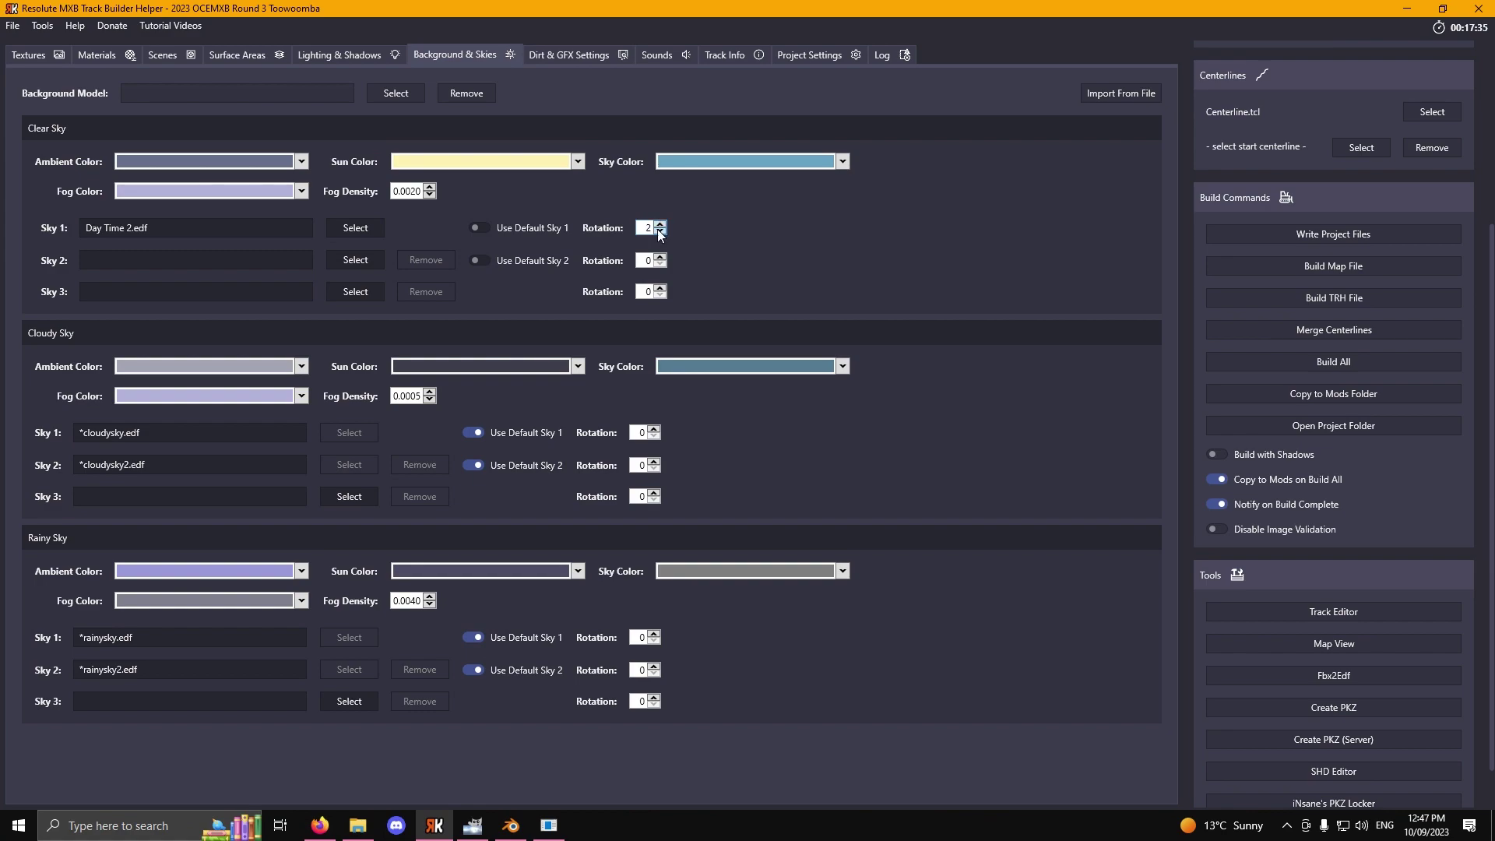
click(551, 835)
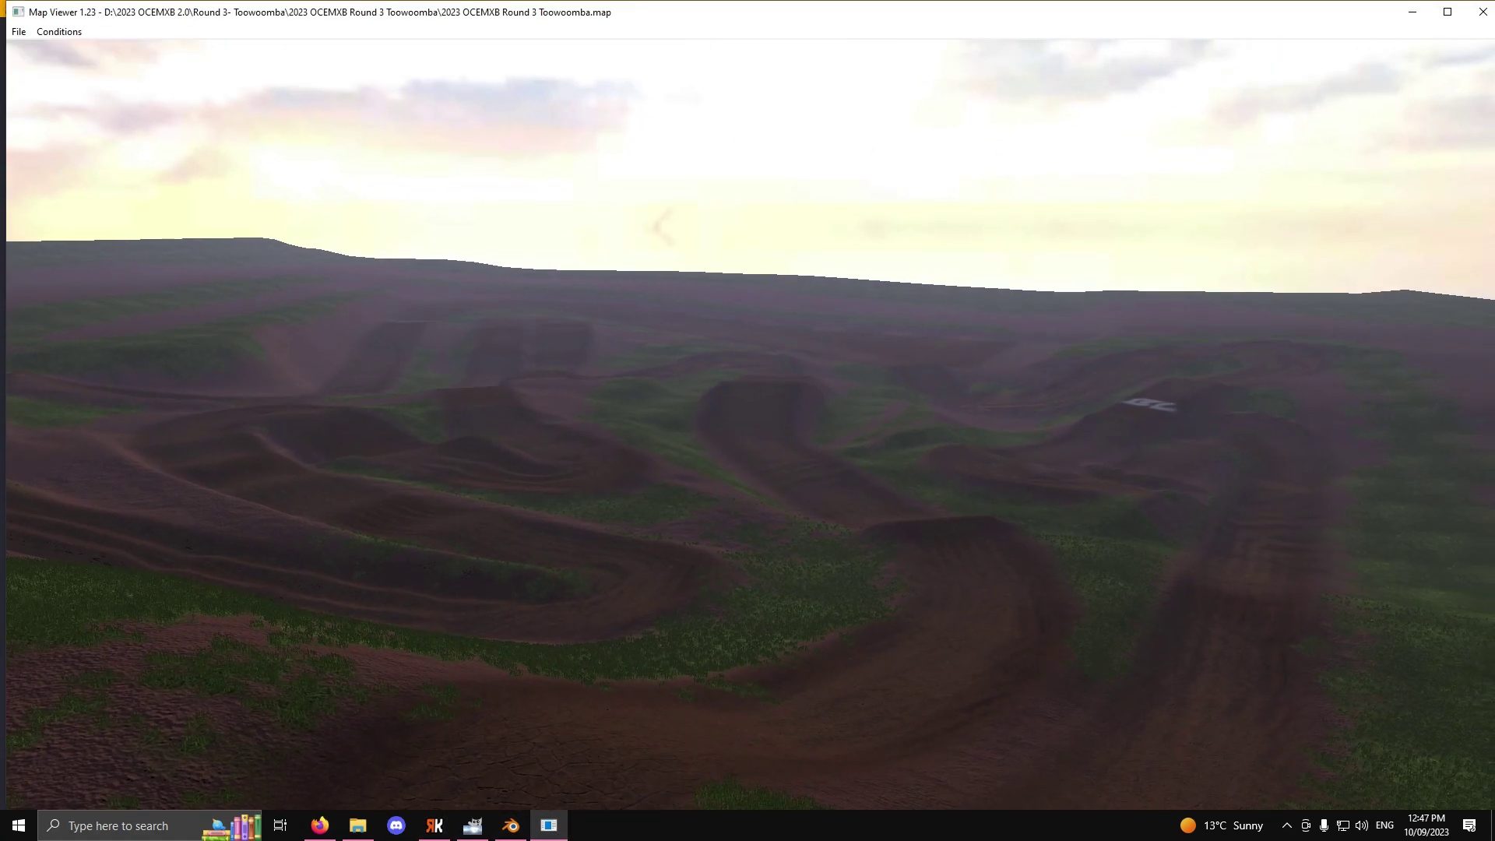
key(w)
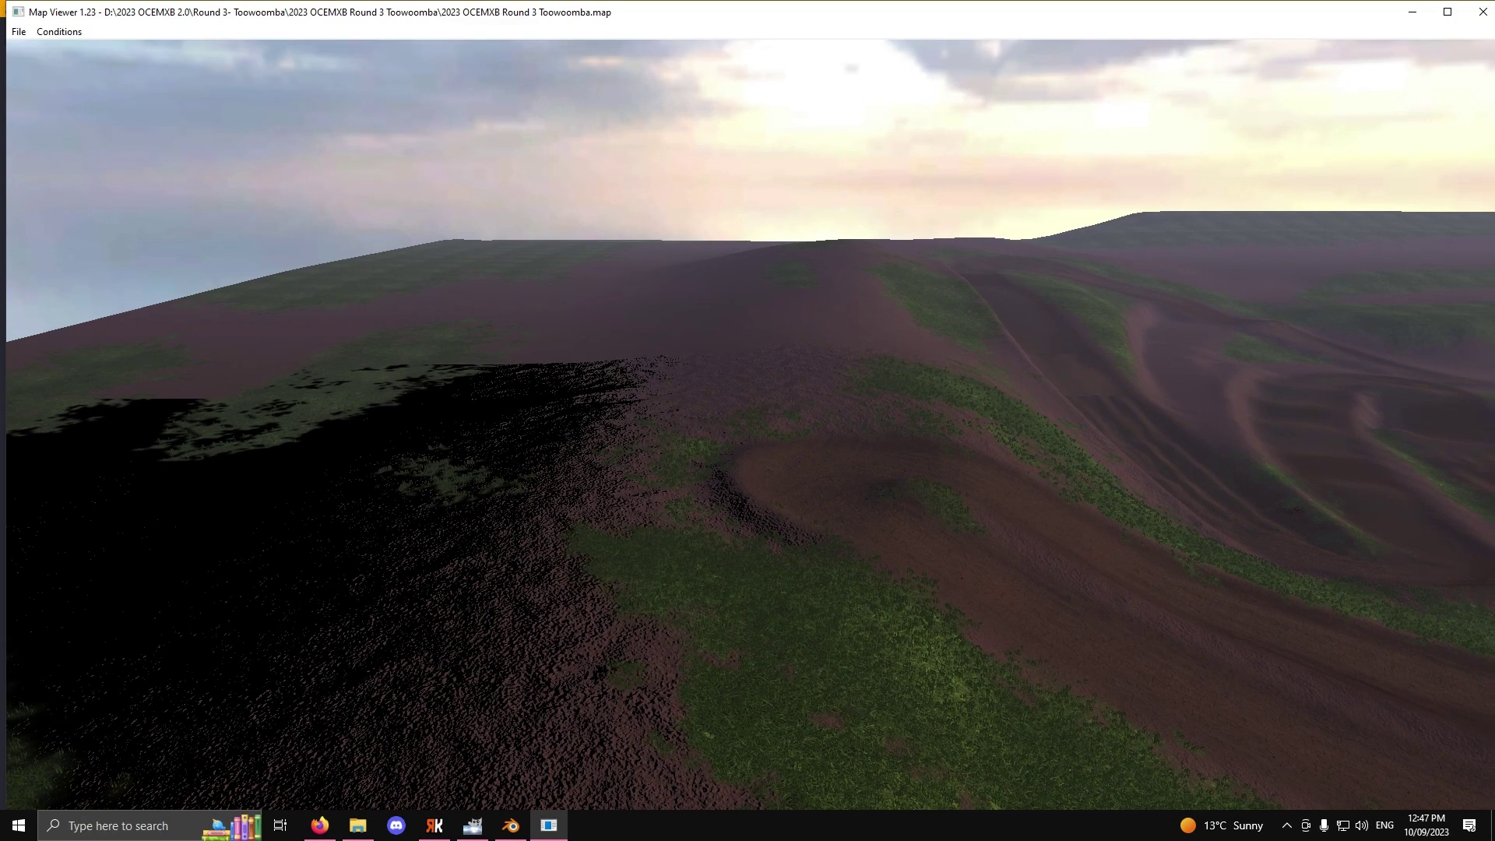
mouse_move(754, 435)
right_down()
mouse_move(754, 389)
mouse_move(753, 434)
right_up()
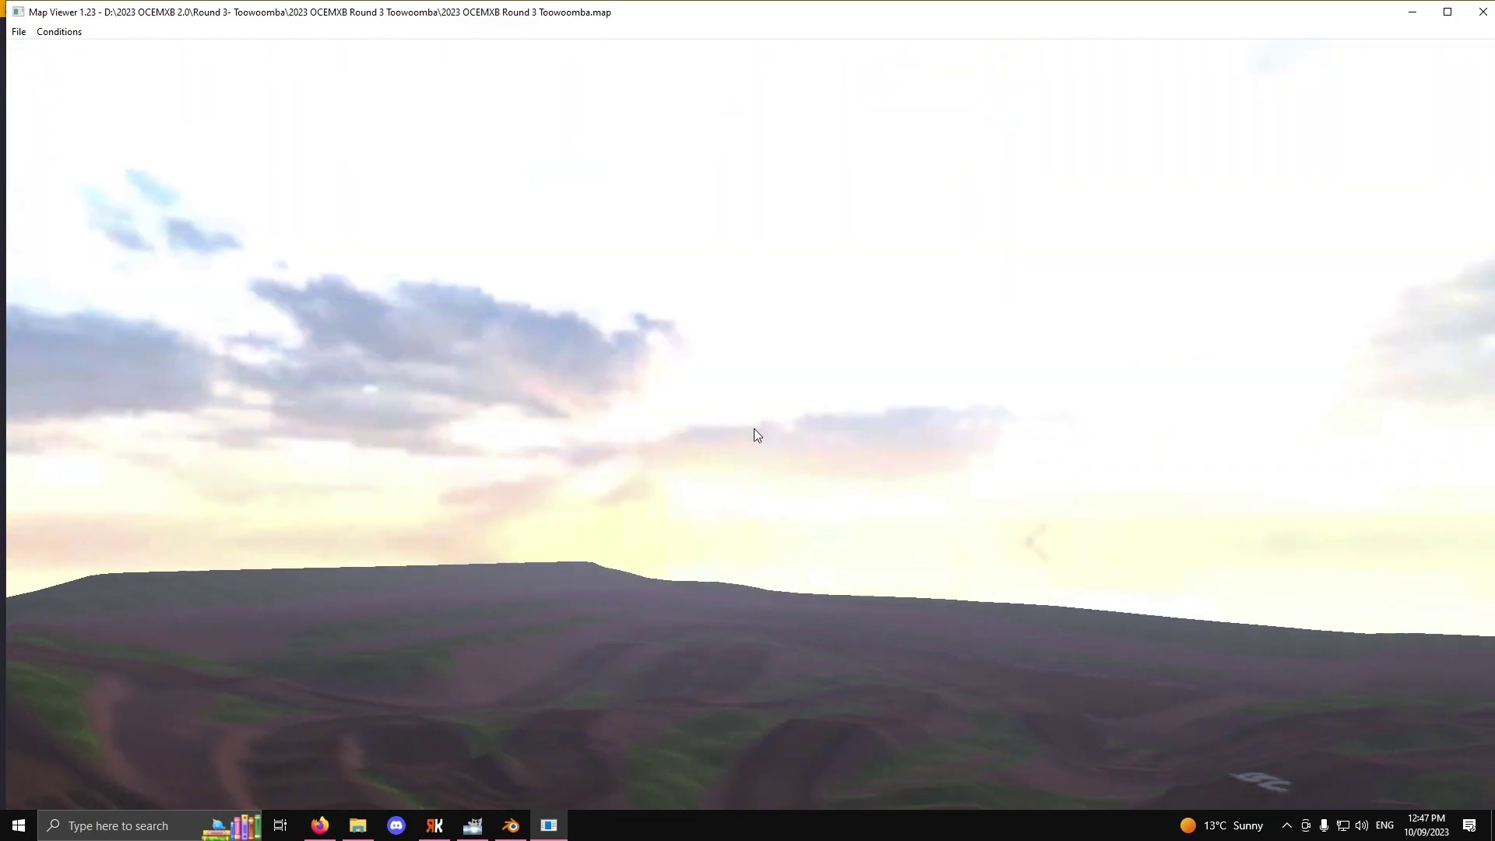
Step: Examine the sky from several directions in Map Viewer and check the Day Time source image in GIMP
right_drag(637, 524, 754, 428)
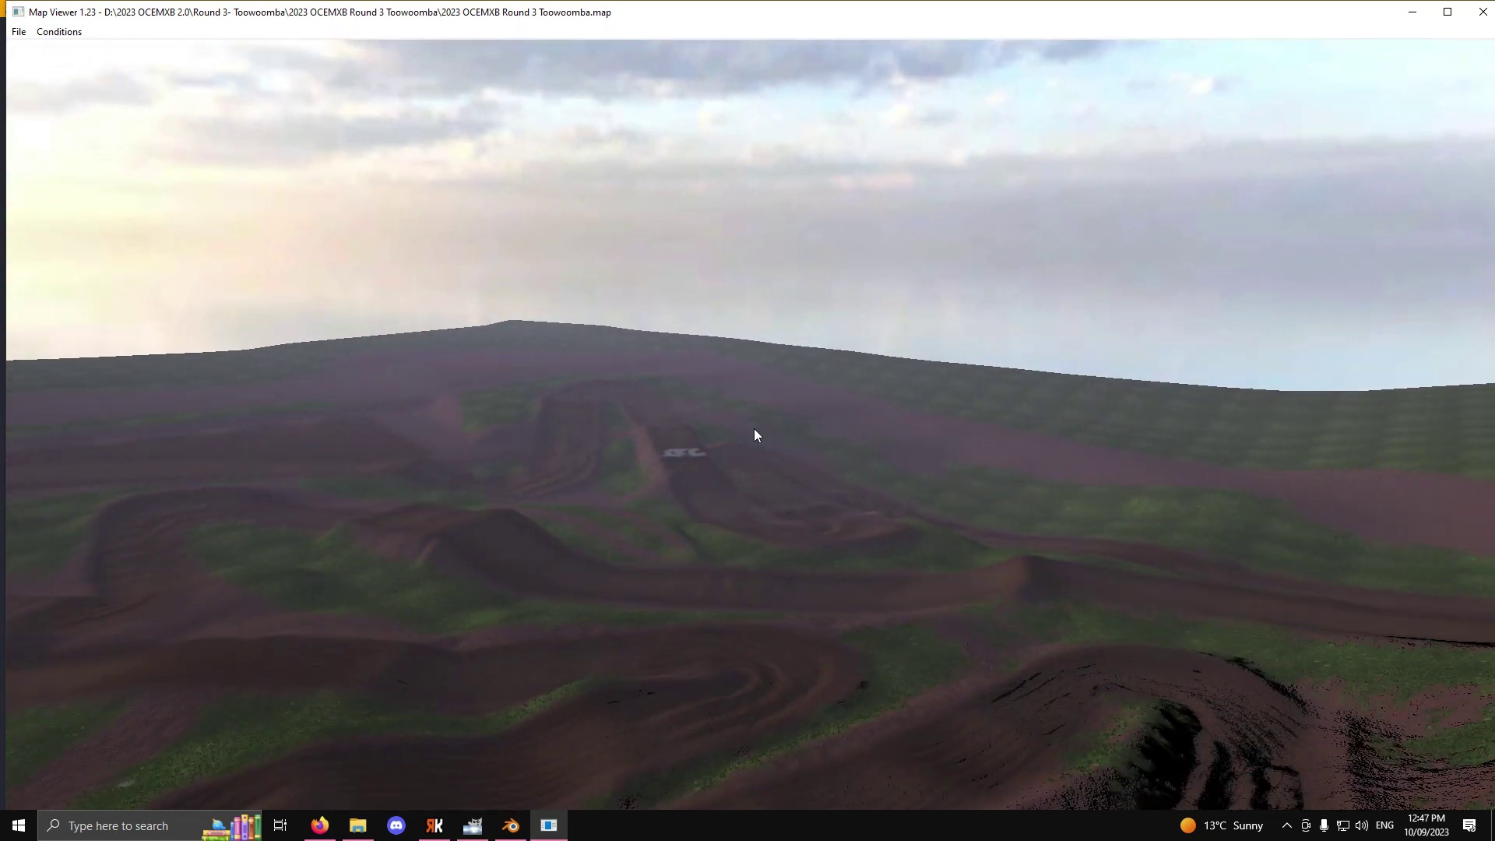
click(474, 825)
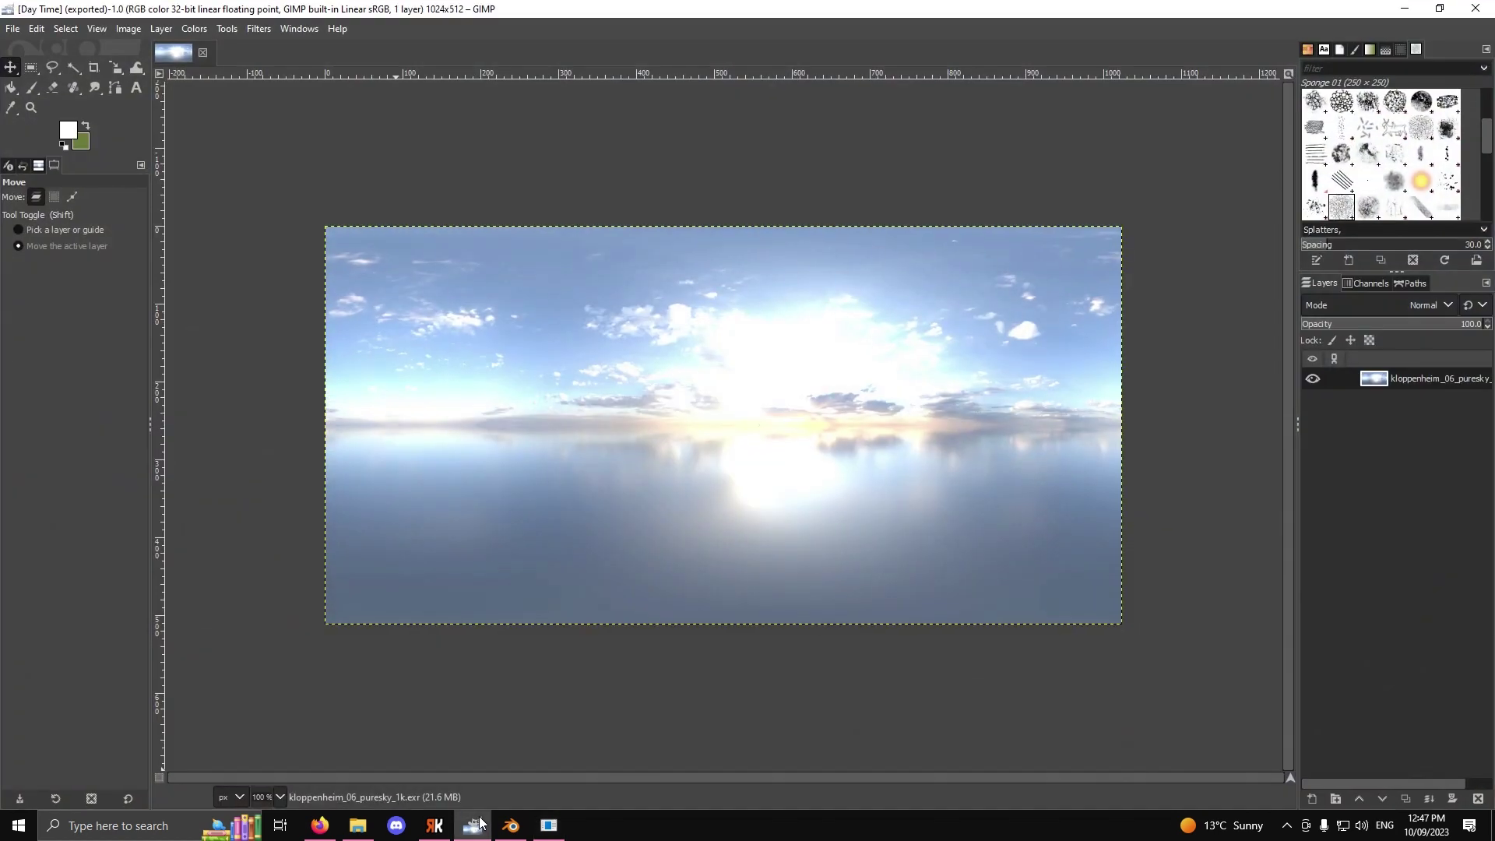
click(511, 825)
click(548, 825)
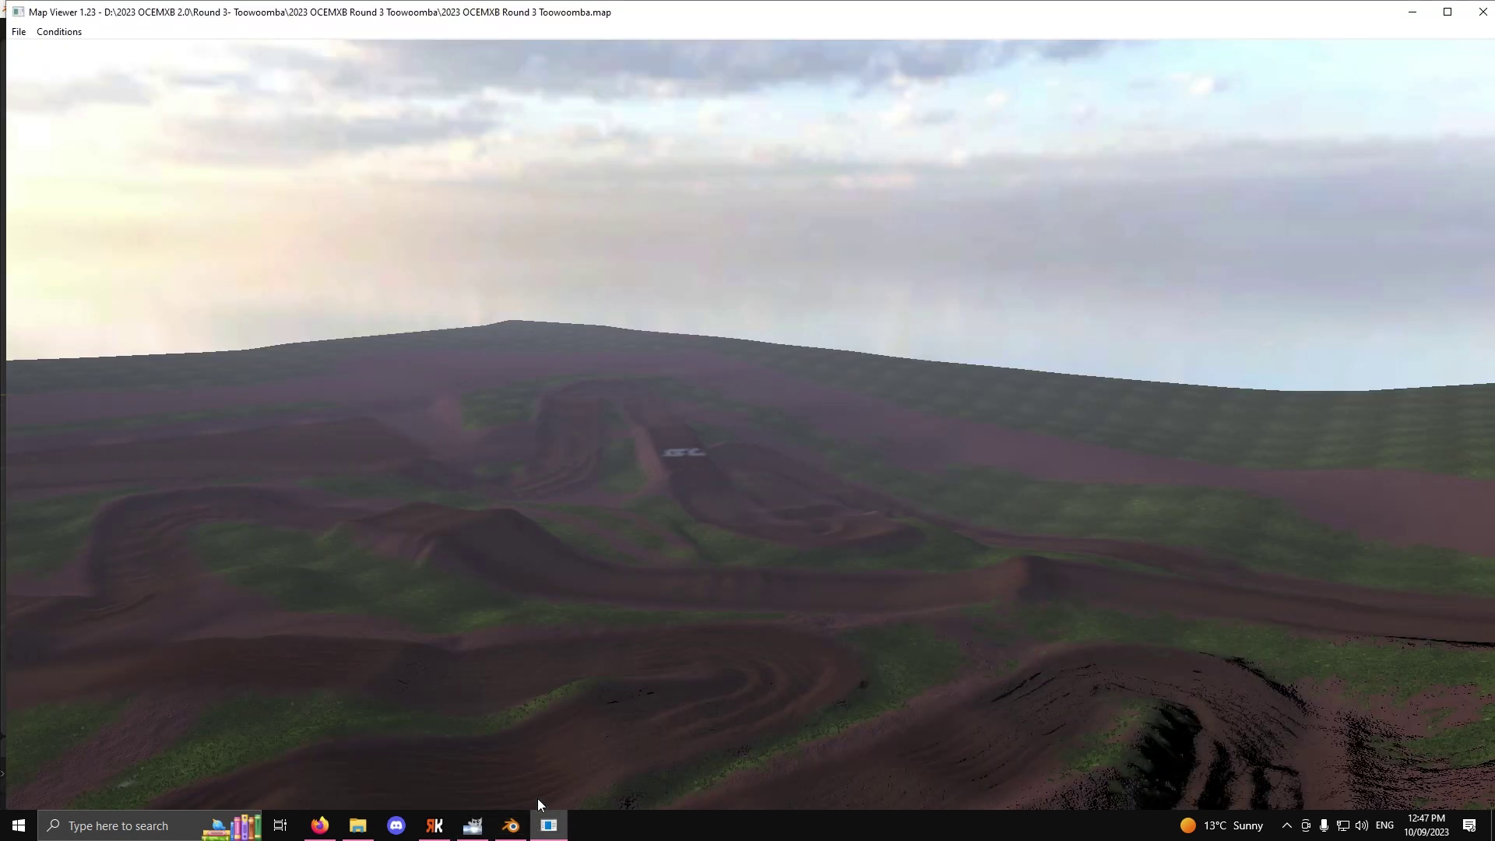
right_drag(700, 506, 613, 637)
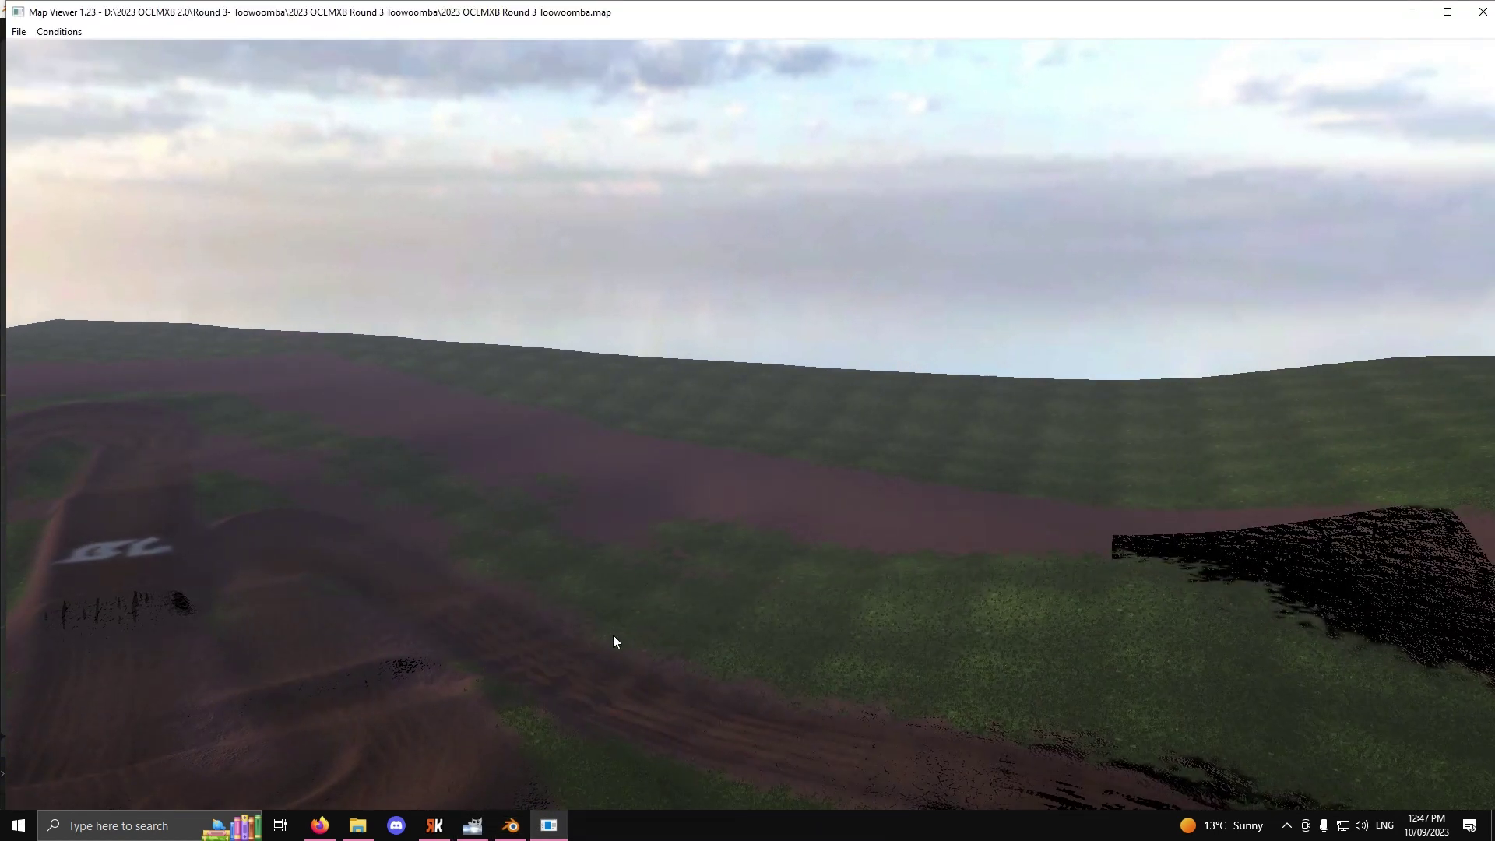
Step: Switch to Blender, scale the textured sky sphere slightly smaller, and return to the sky settings in Track Builder Helper
click(512, 825)
key(s)
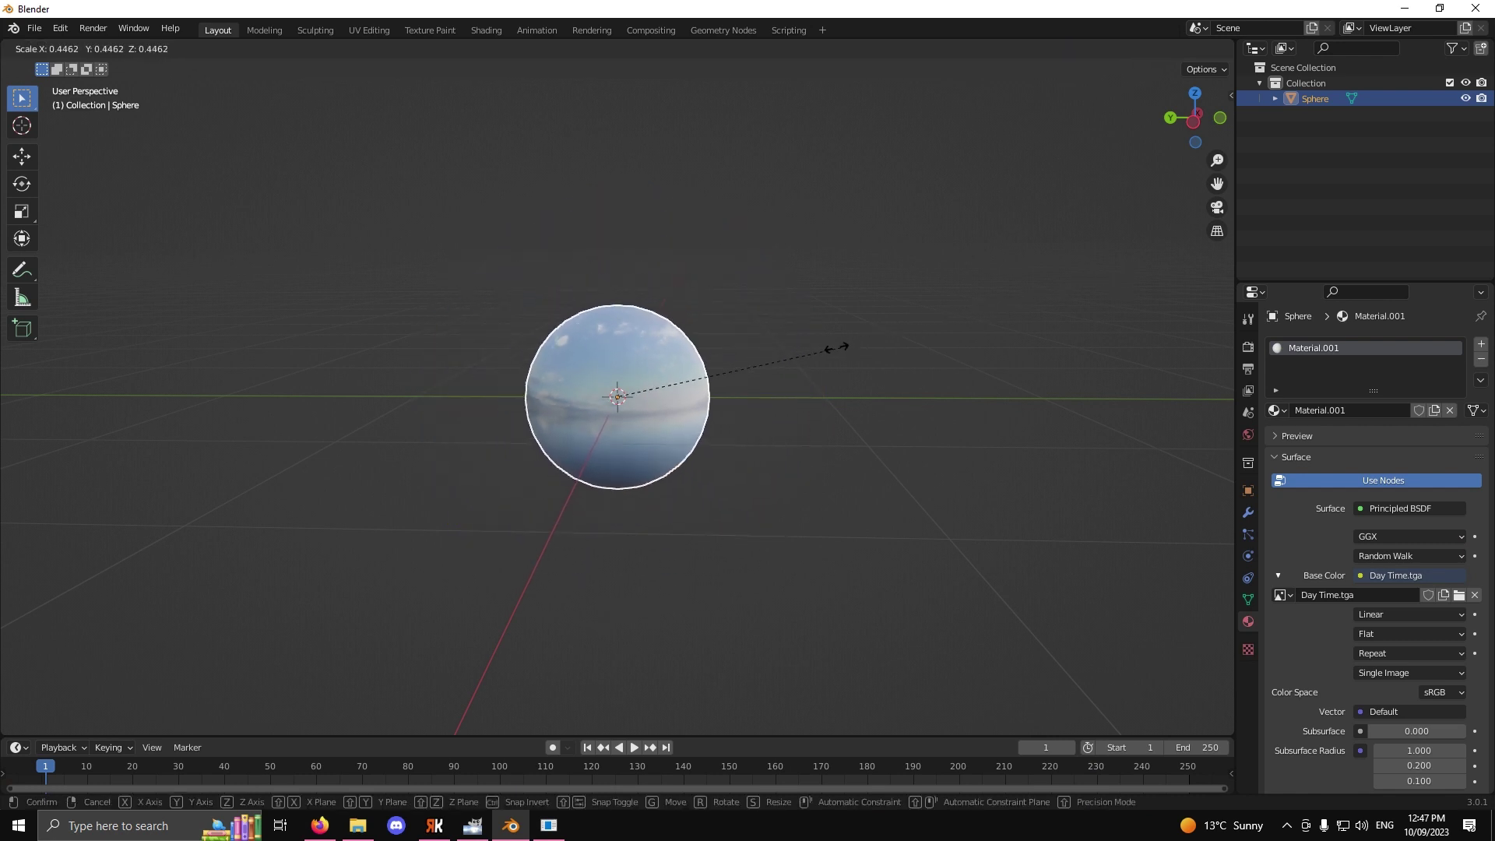
click(1074, 243)
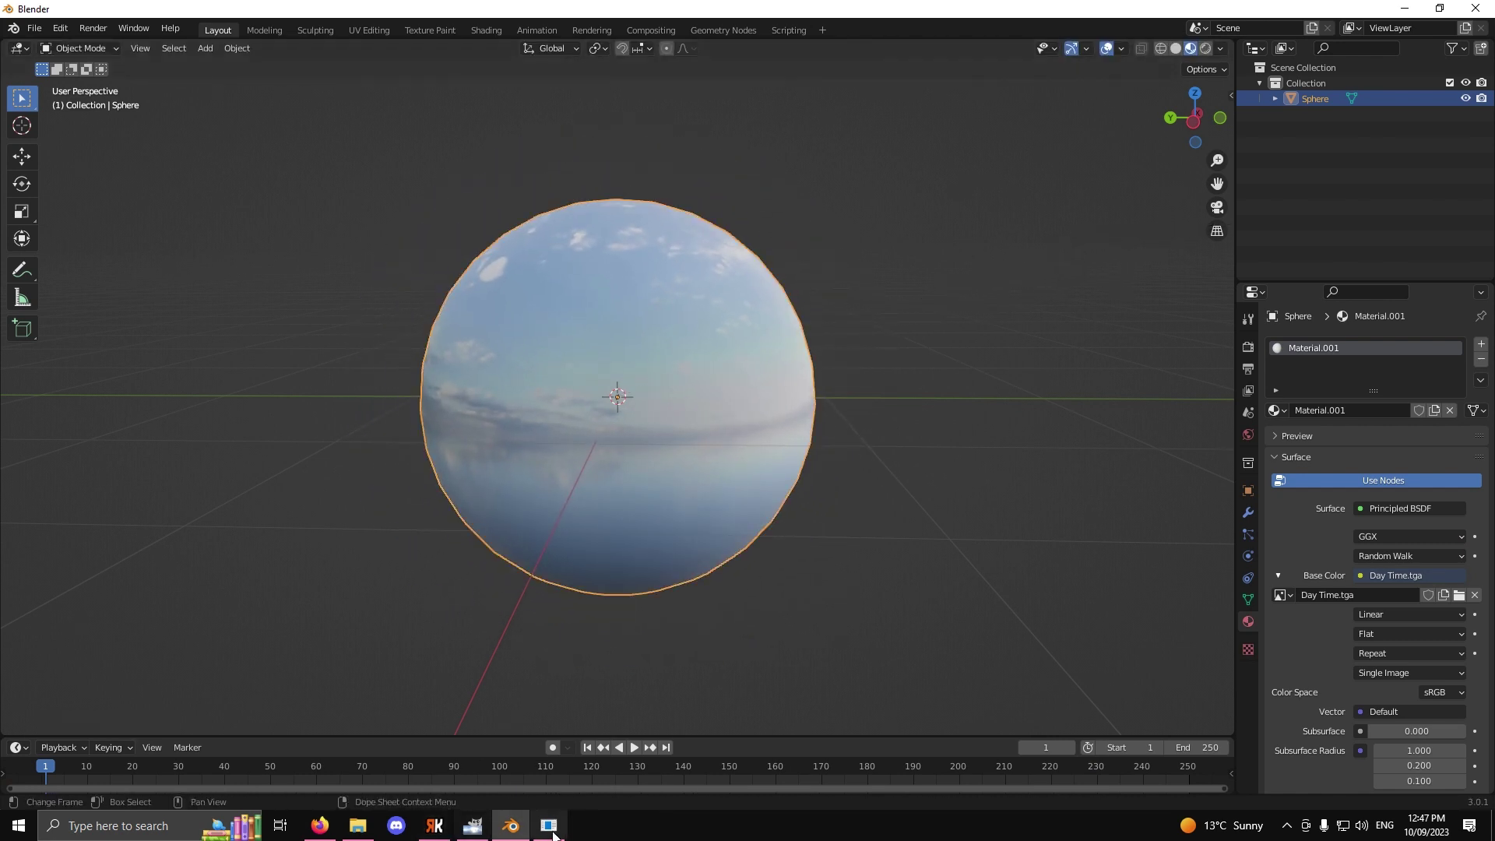
click(427, 831)
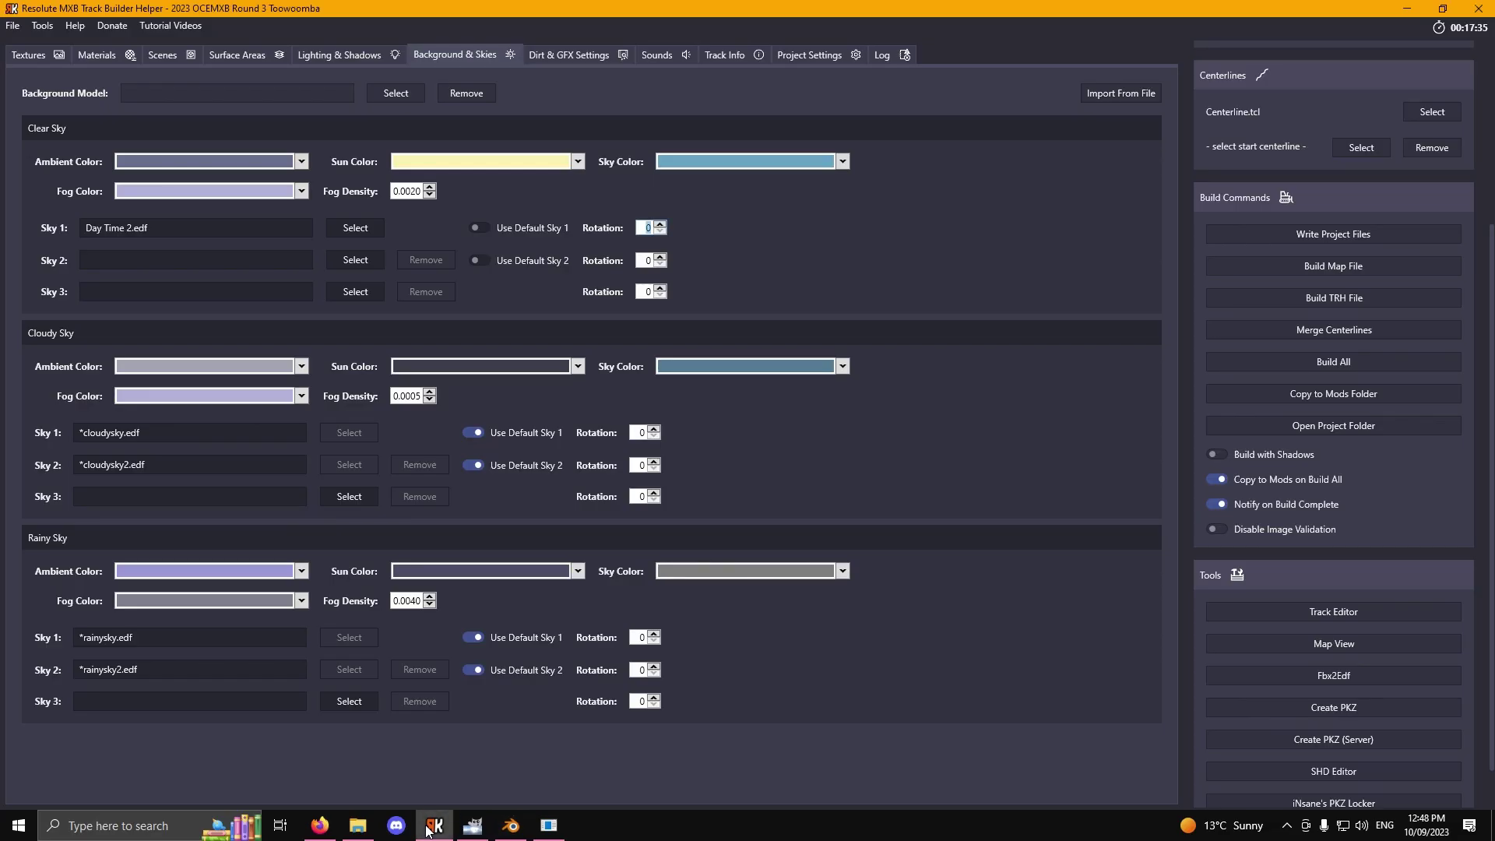